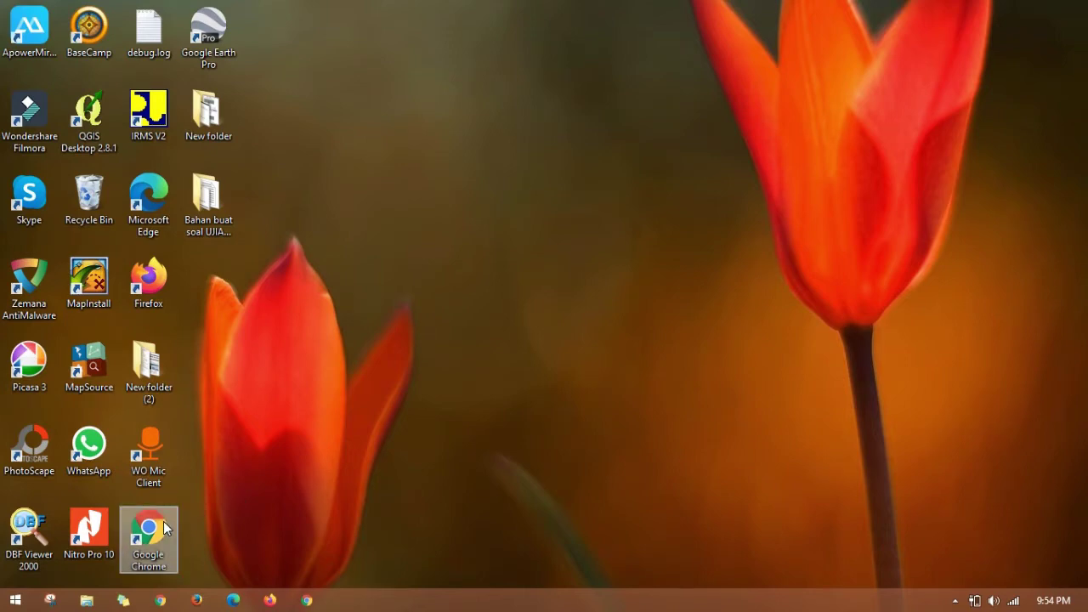
Step: Launch Google Chrome and go to drive.google.com
{"action": "double_click", "coordinate": [166, 529]}
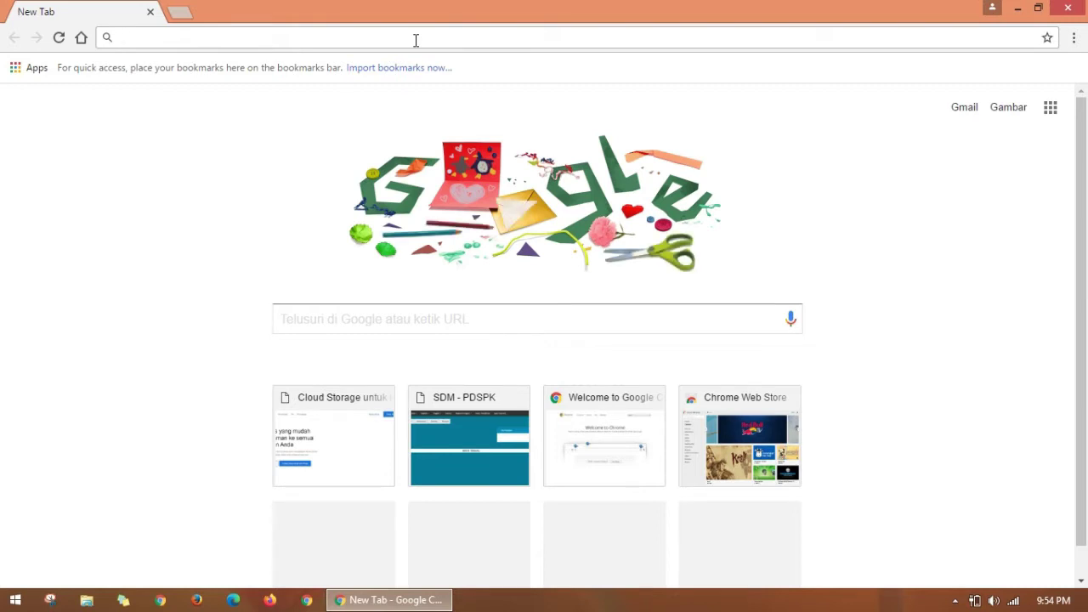
{"action": "type", "text": "dr"}
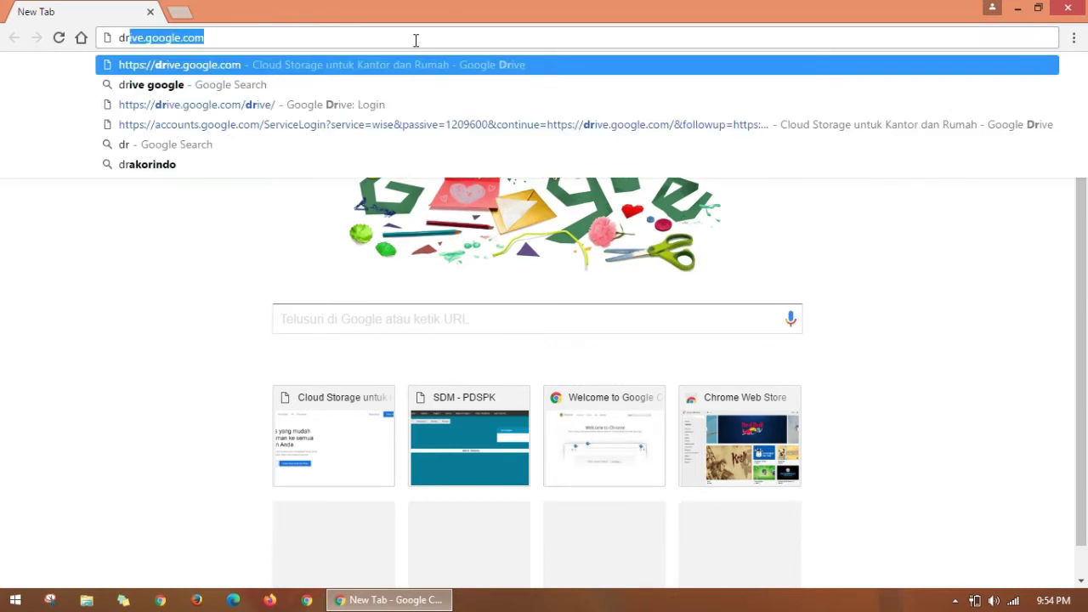
{"action": "type", "text": "ive."}
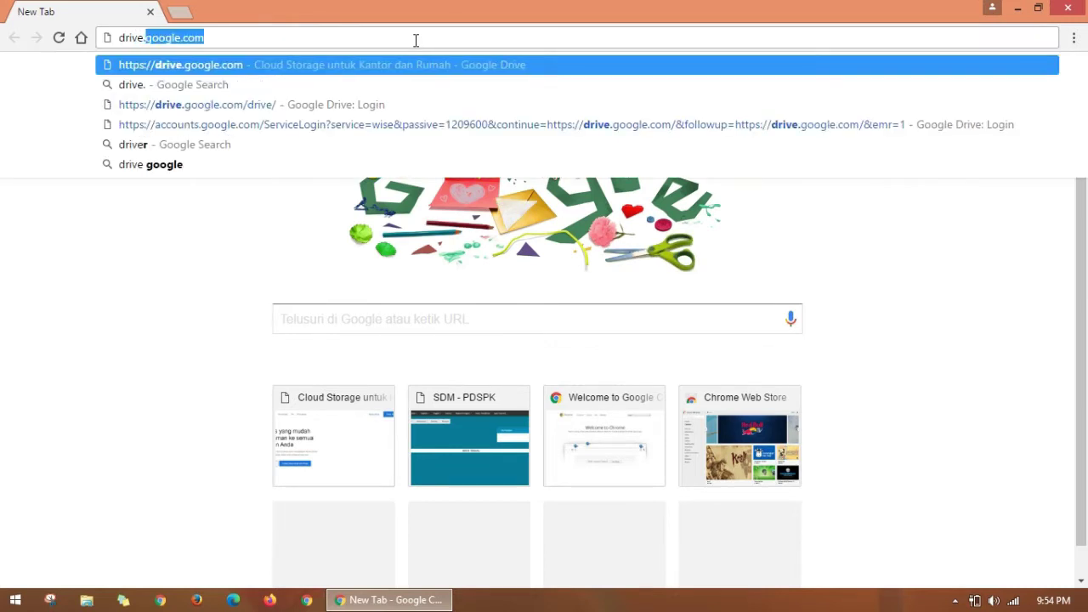
{"action": "type", "text": "google."}
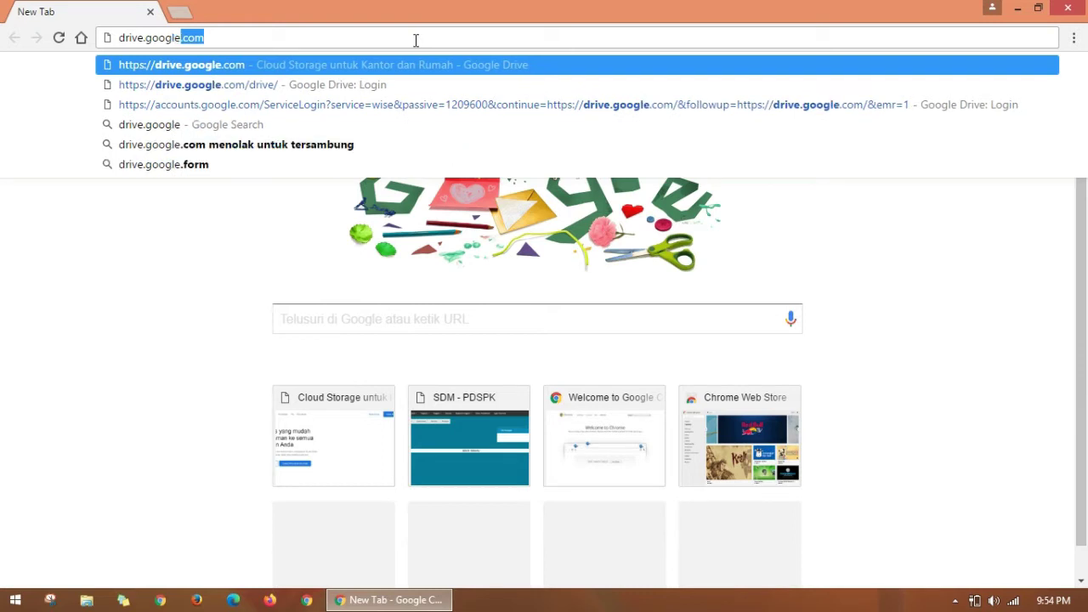
{"action": "type", "text": "com"}
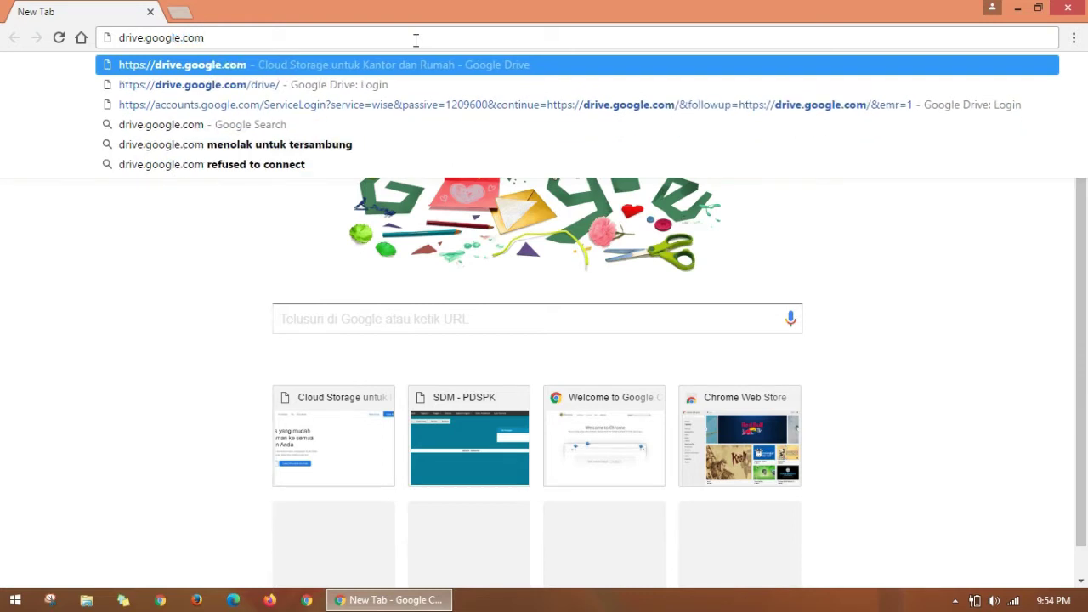
{"action": "key", "text": "Return"}
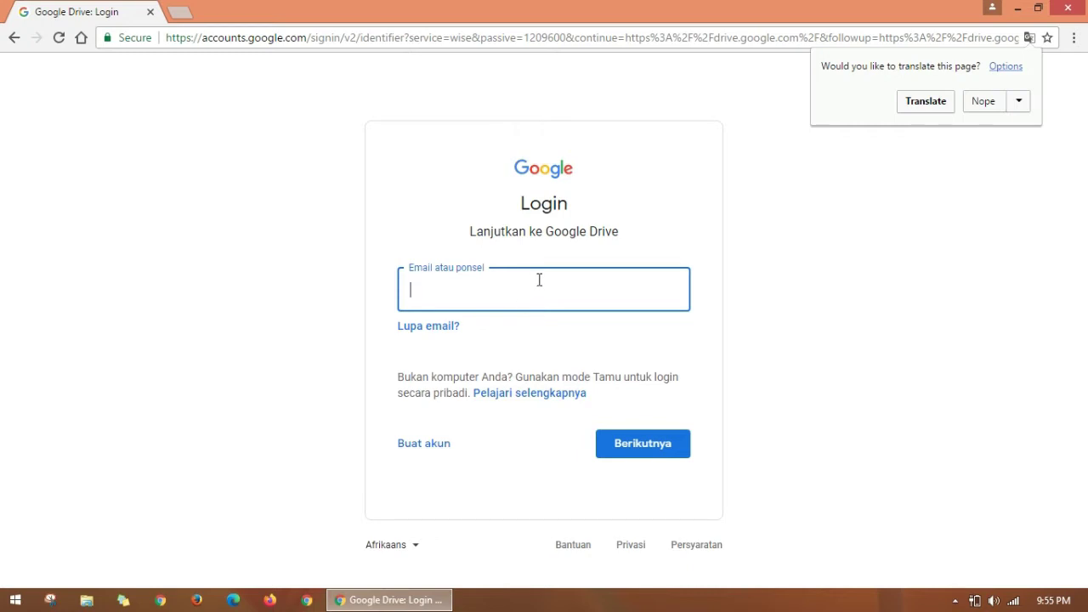
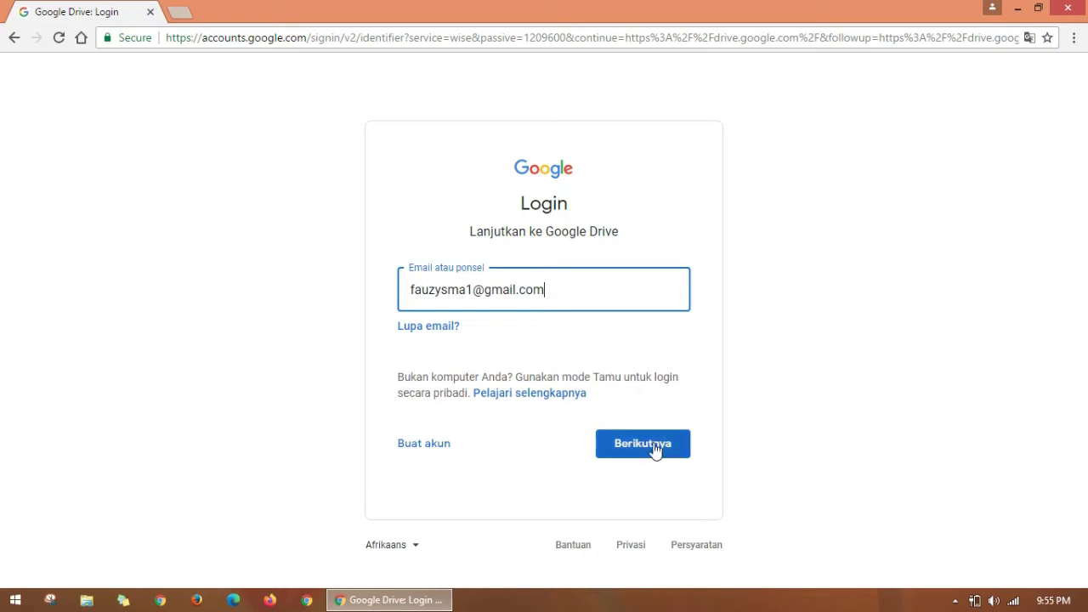
Step: Sign in with the account's e-mail and password, correcting password typos, to reach My Drive
{"action": "left_click", "coordinate": [655, 450]}
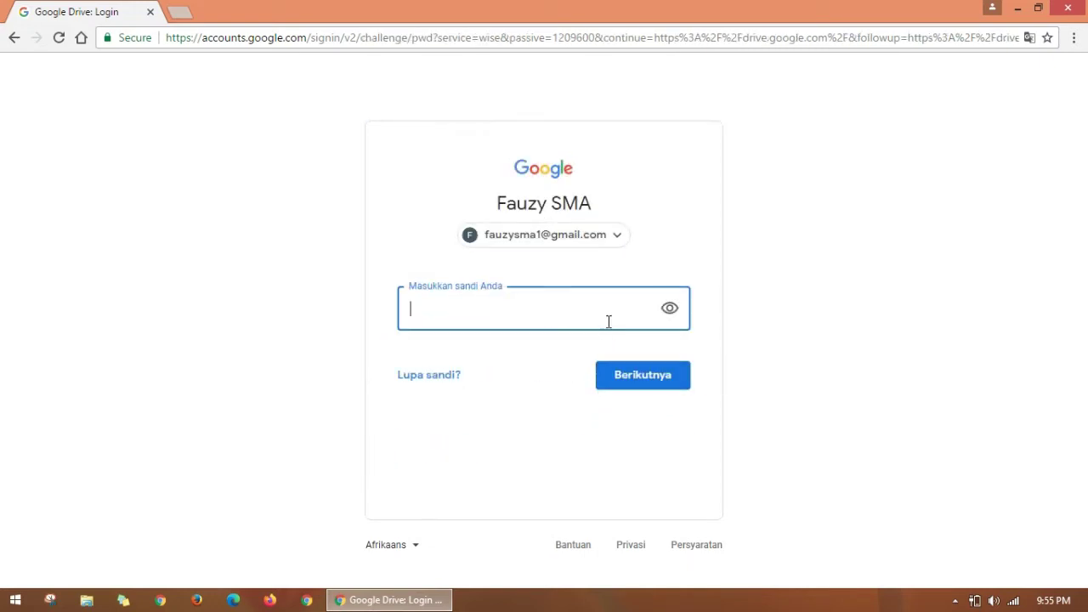
{"action": "left_click", "coordinate": [608, 321]}
{"action": "type", "text": "••"}
{"action": "key", "text": "BackSpace"}
{"action": "key", "text": "BackSpace"}
{"action": "type", "text": "•"}
{"action": "key", "text": "BackSpace"}
{"action": "type", "text": "••••••••••"}
{"action": "left_click", "coordinate": [641, 375]}
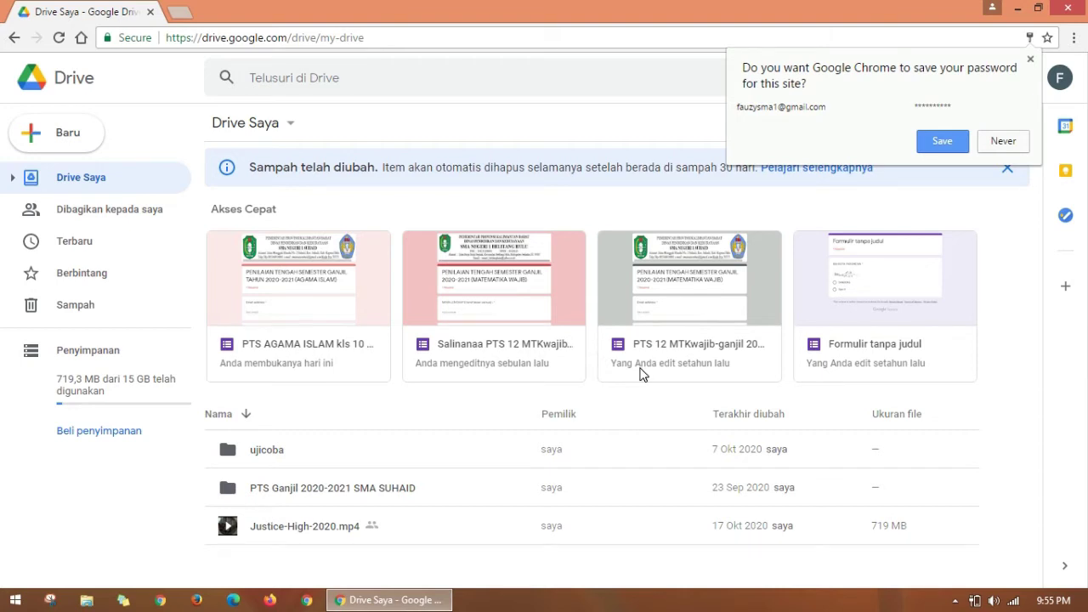
Step: Decline saving the password, then create a folder named 2020 in My Drive
{"action": "mouse_move", "coordinate": [1086, 1]}
{"action": "left_click", "coordinate": [1001, 141]}
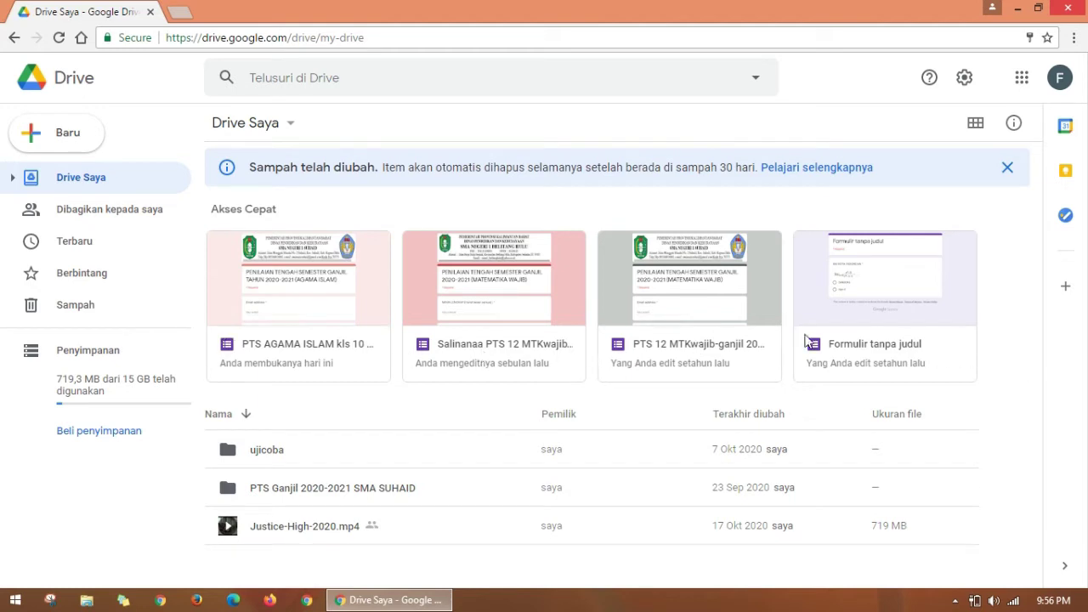
{"action": "right_click", "coordinate": [313, 573]}
{"action": "left_click", "coordinate": [284, 563]}
{"action": "left_click", "coordinate": [62, 139]}
{"action": "left_click", "coordinate": [67, 141]}
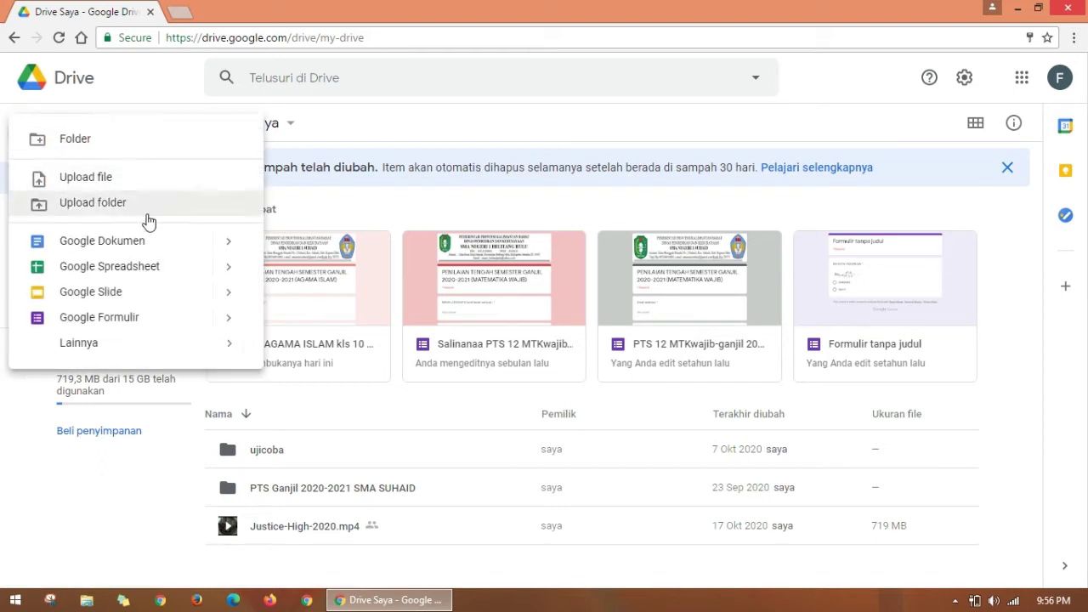
{"action": "left_click", "coordinate": [112, 138]}
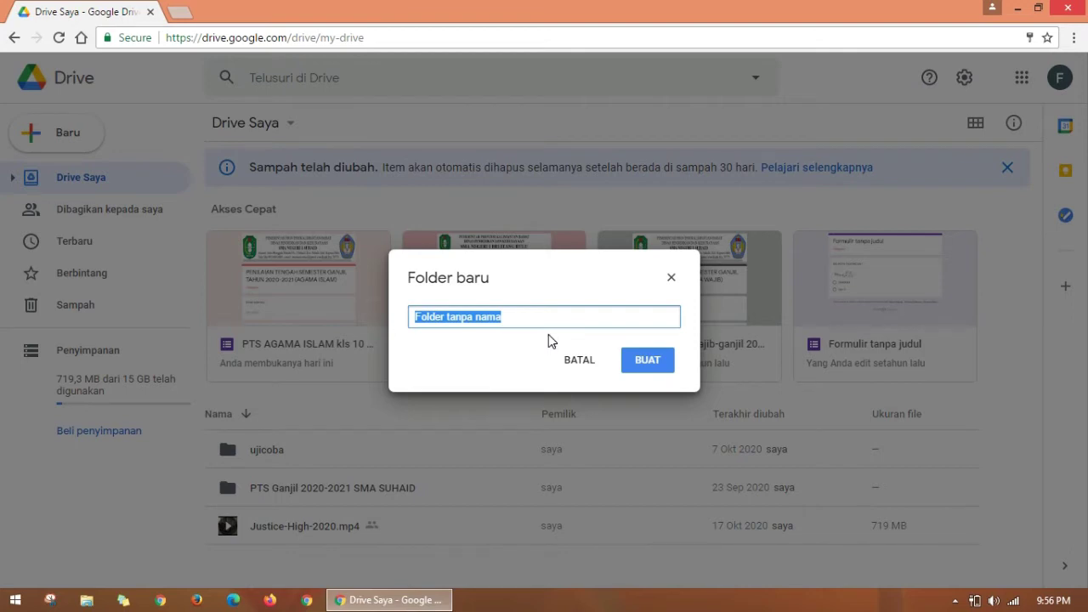
{"action": "type", "text": "2020"}
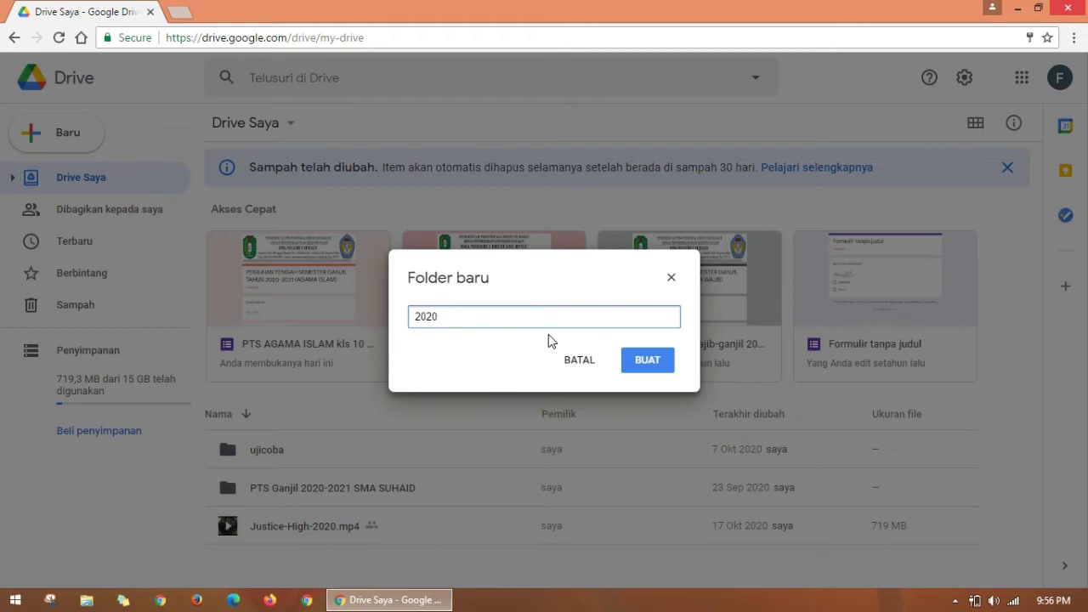
{"action": "left_click", "coordinate": [641, 359]}
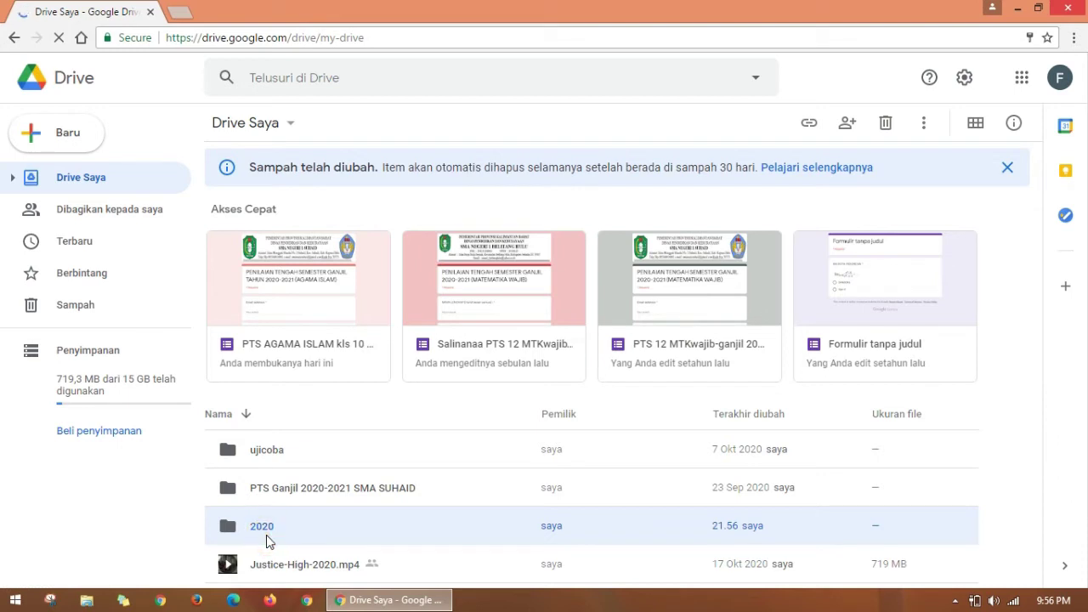
Step: Open the 2020 folder and create a blank Google Form (Formulir kosong) inside it
{"action": "double_click", "coordinate": [266, 535]}
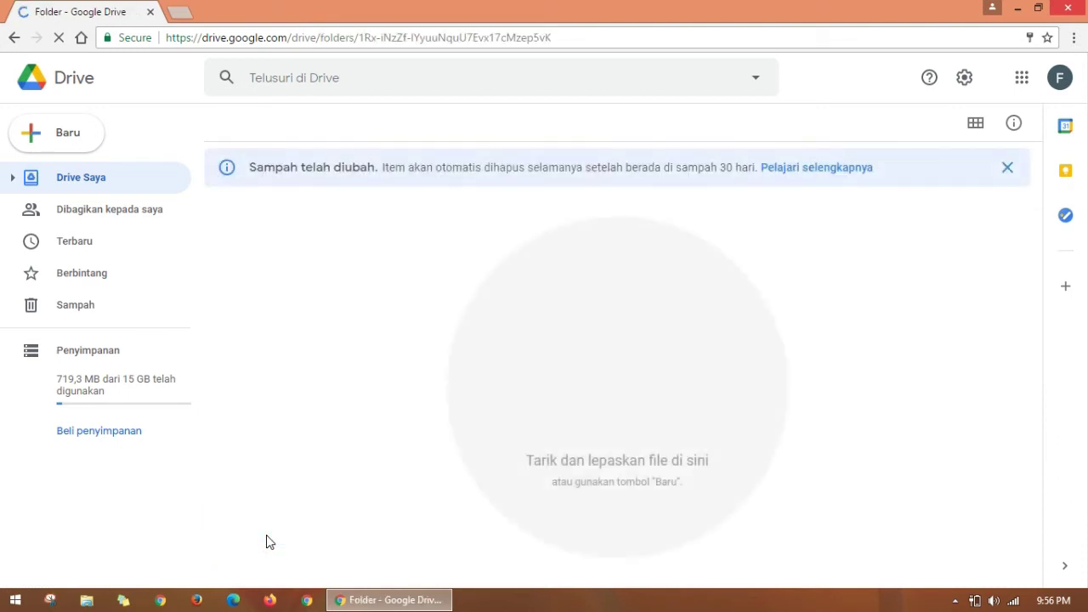
{"action": "left_click", "coordinate": [375, 323]}
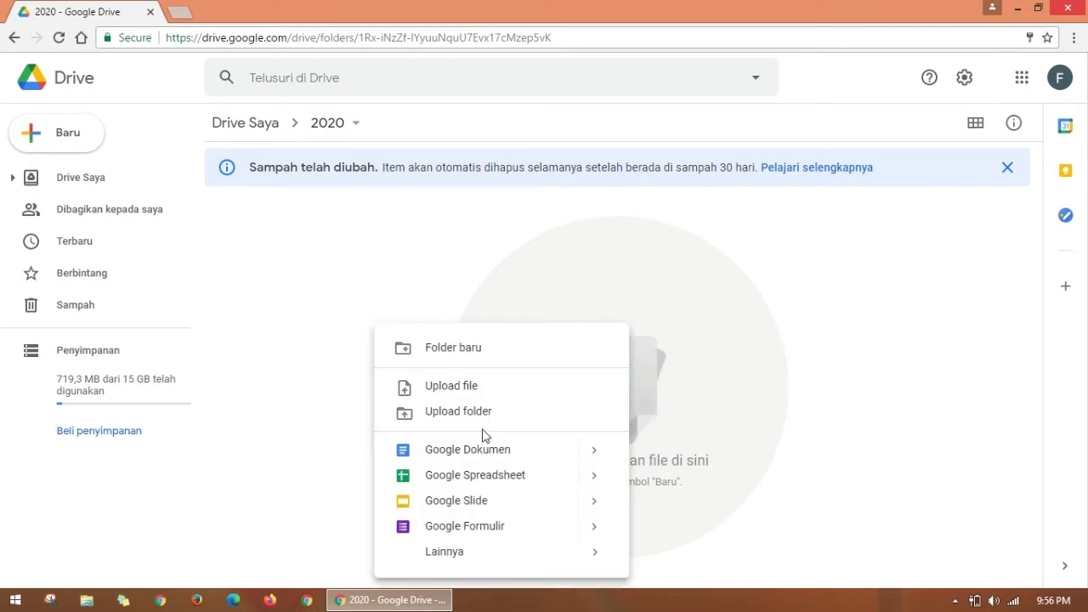
{"action": "mouse_move", "coordinate": [592, 532]}
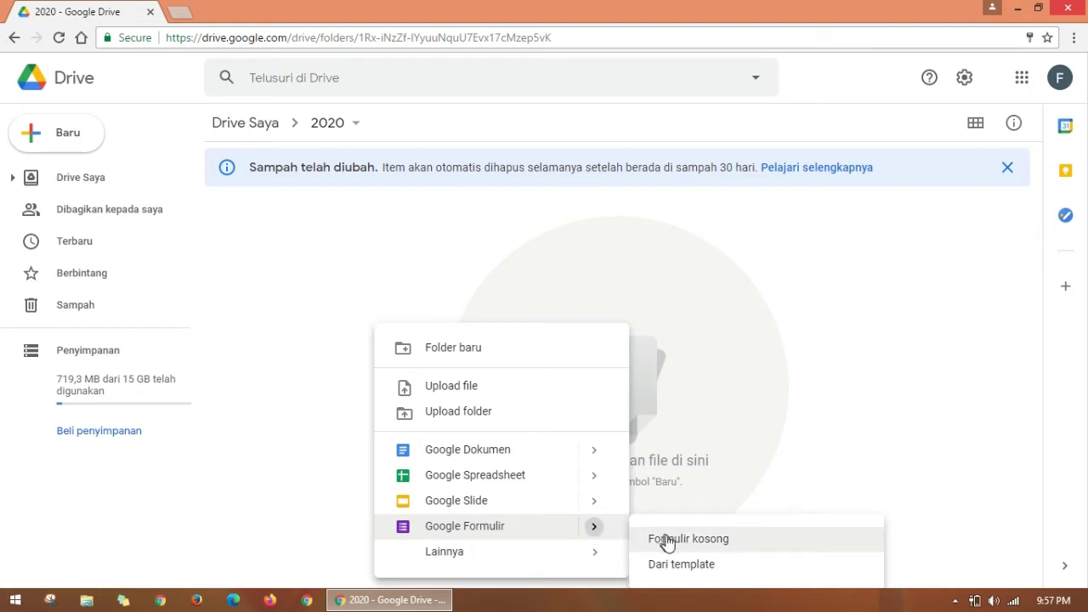
{"action": "left_click", "coordinate": [667, 540]}
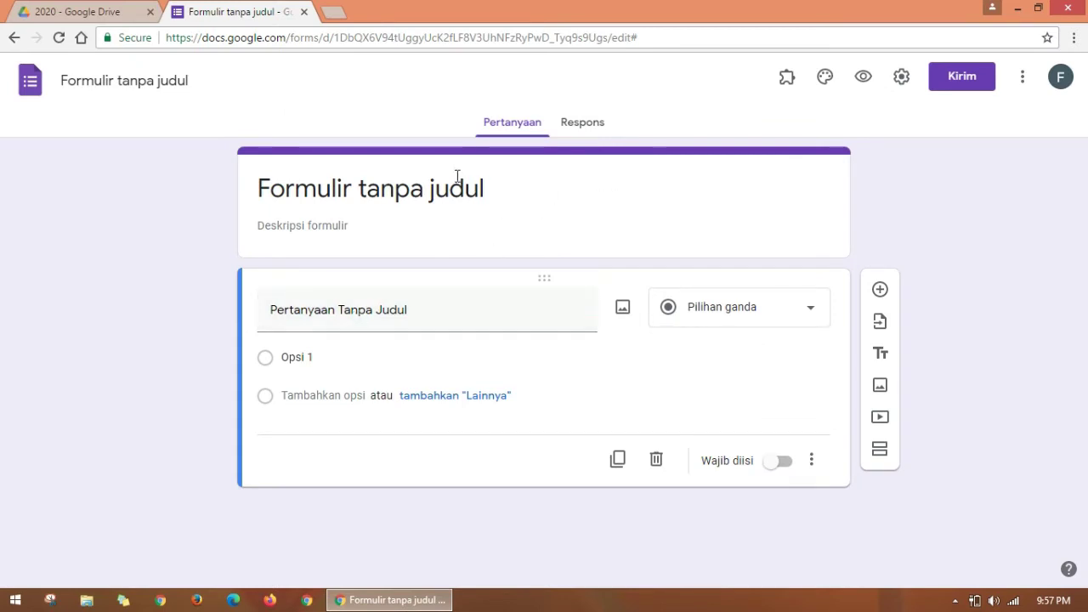
Step: Rename the untitled form file to 'PAS GANJIL 2020-2021 (Ujicoba)'
{"action": "left_click", "coordinate": [194, 81]}
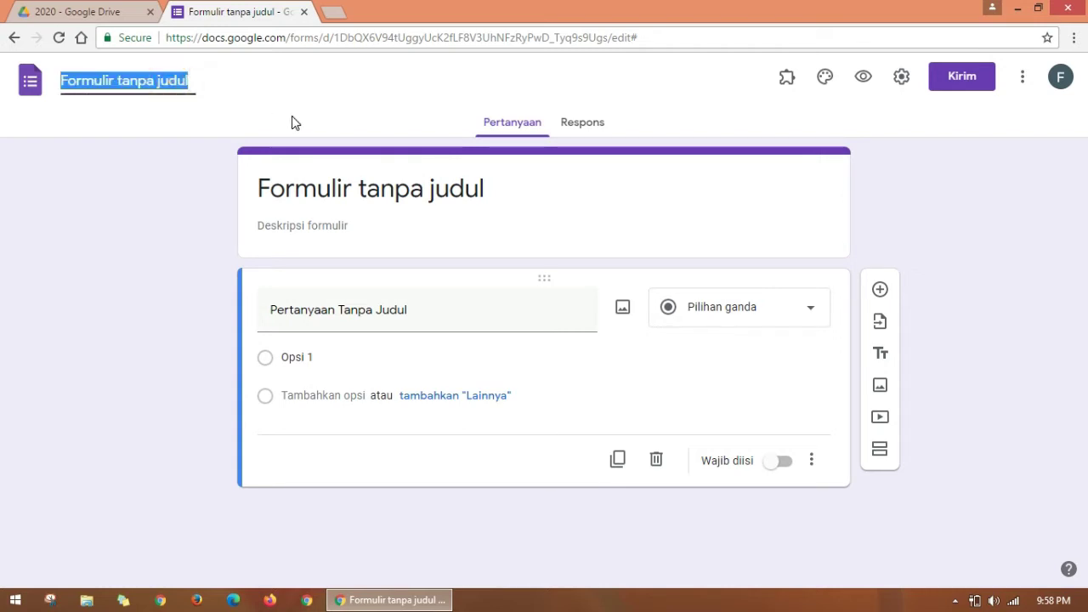
{"action": "type", "text": "PAS"}
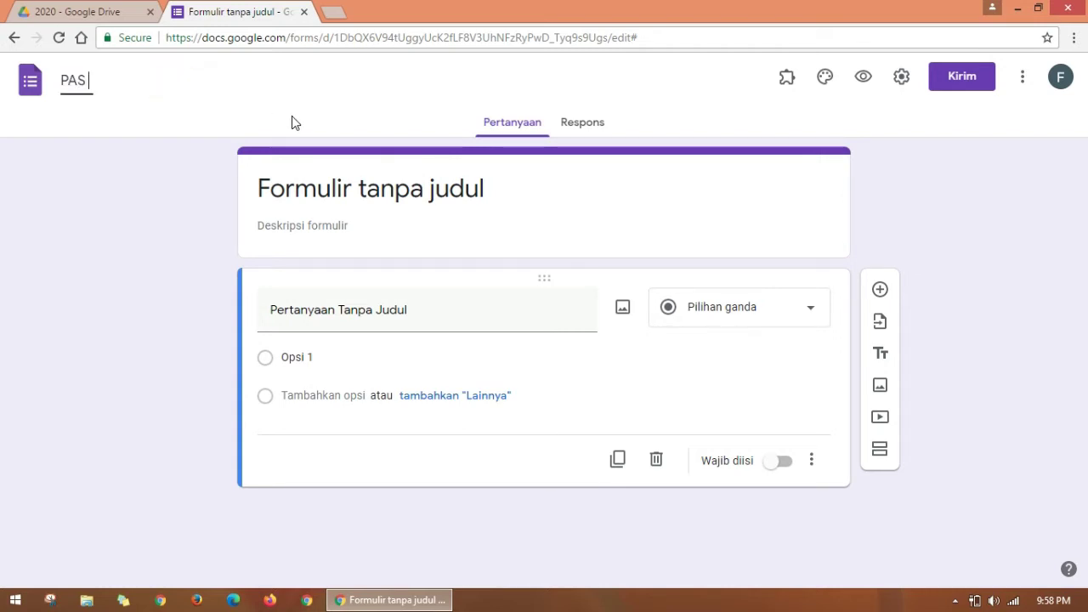
{"action": "type", "text": " GANJIL"}
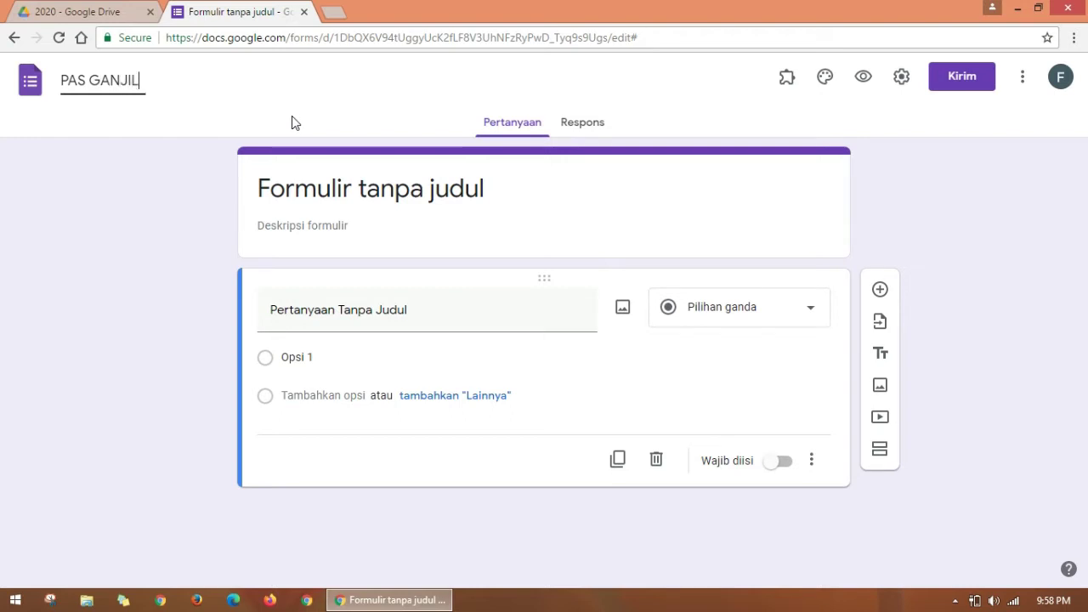
{"action": "type", "text": " 2020"}
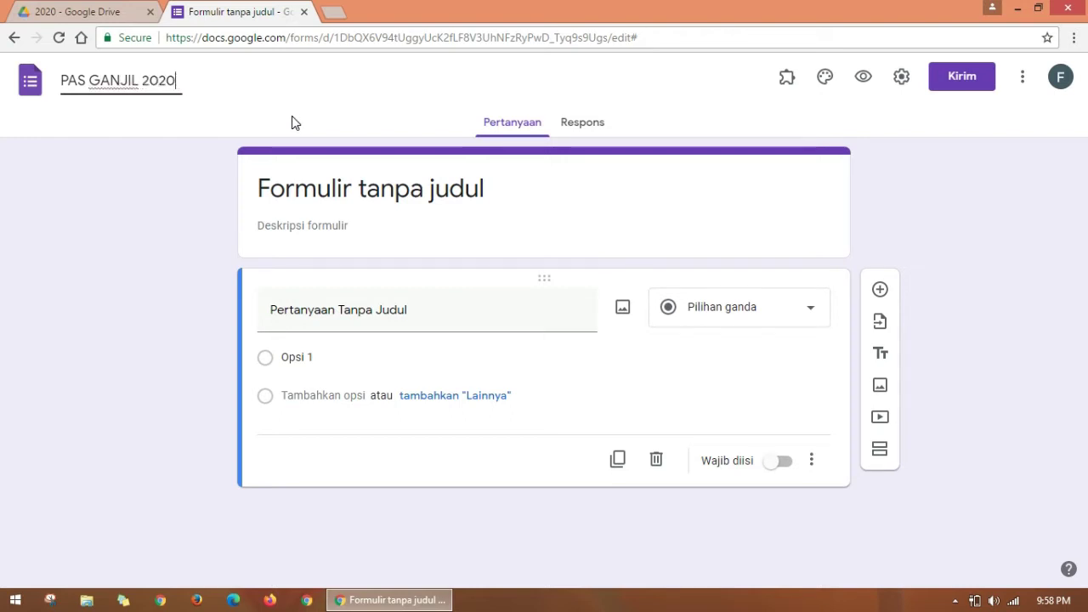
{"action": "type", "text": "-2021 (Uj"}
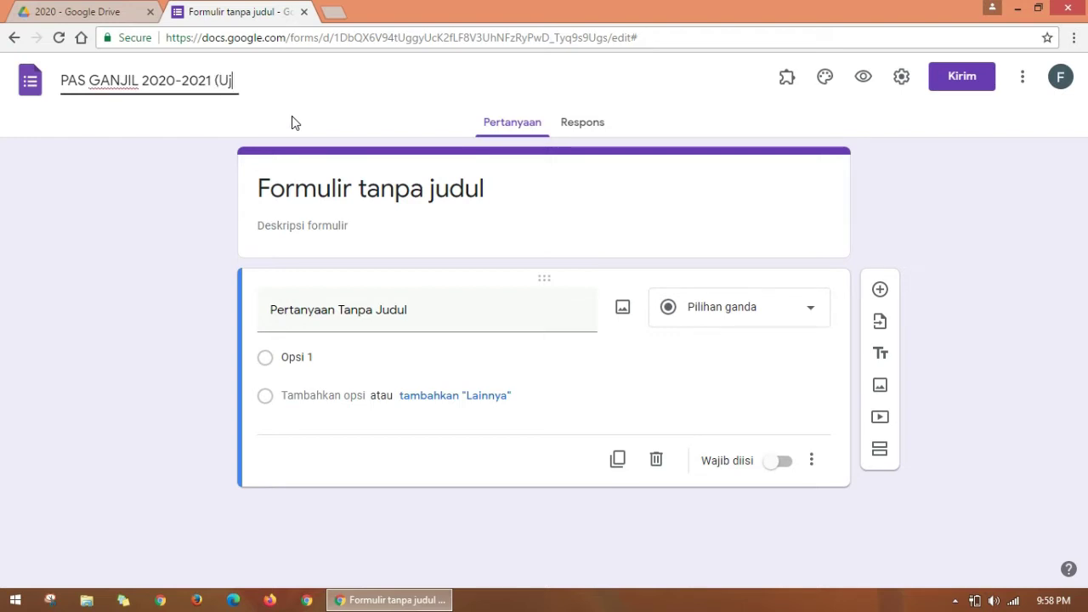
{"action": "type", "text": "icoba)"}
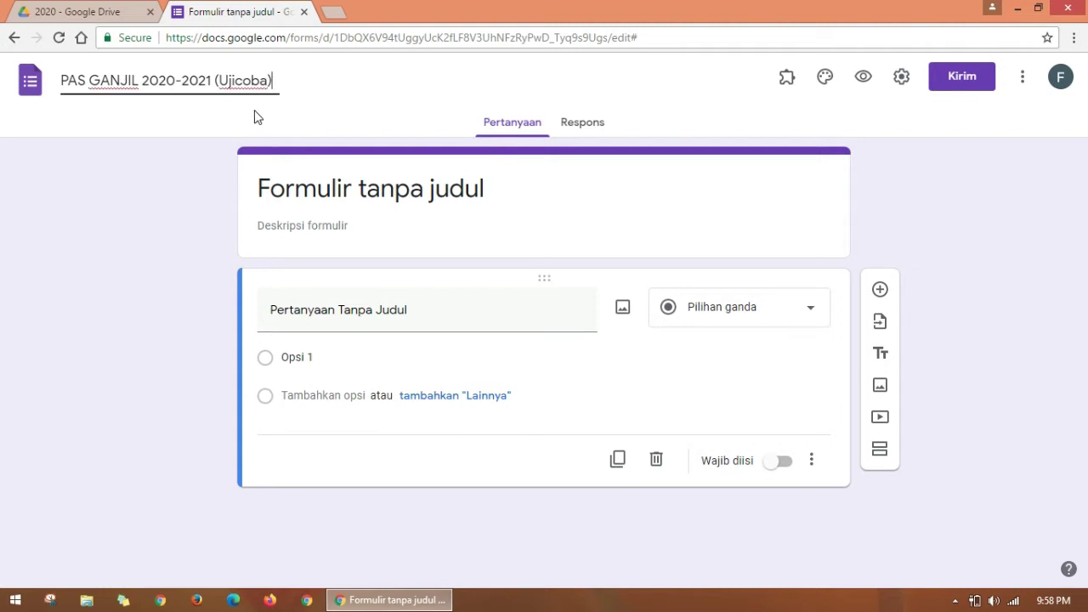
{"action": "left_click", "coordinate": [515, 201]}
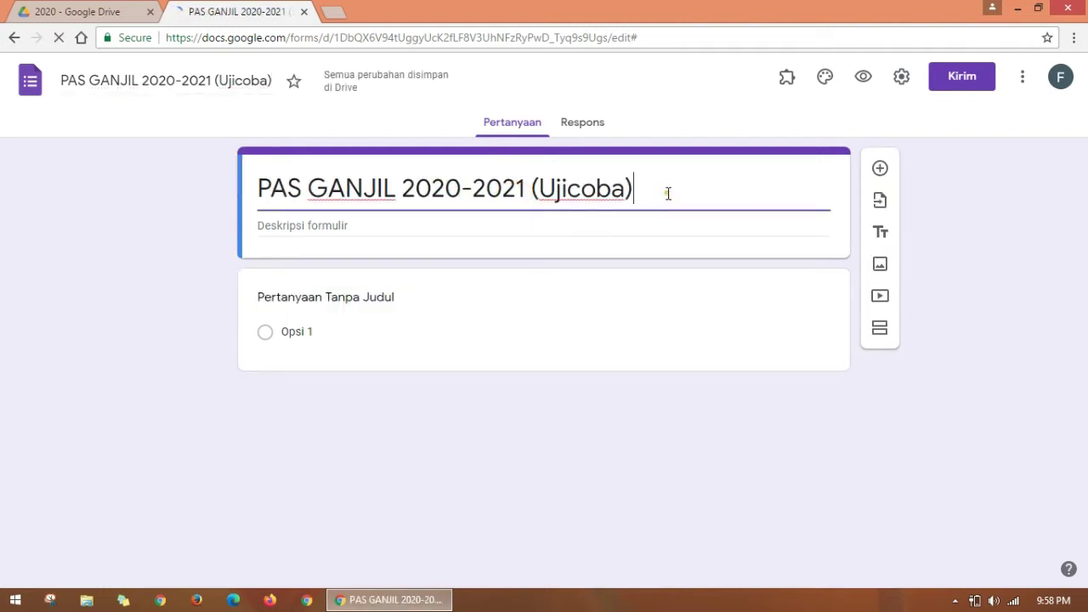
Step: Replace the header title with 'Penilaian Akhir Semester 1 Tahun 2020-2021 (Matematika wajib kelas 12)'
{"action": "left_click_drag", "start_coordinate": [668, 192], "coordinate": [259, 184]}
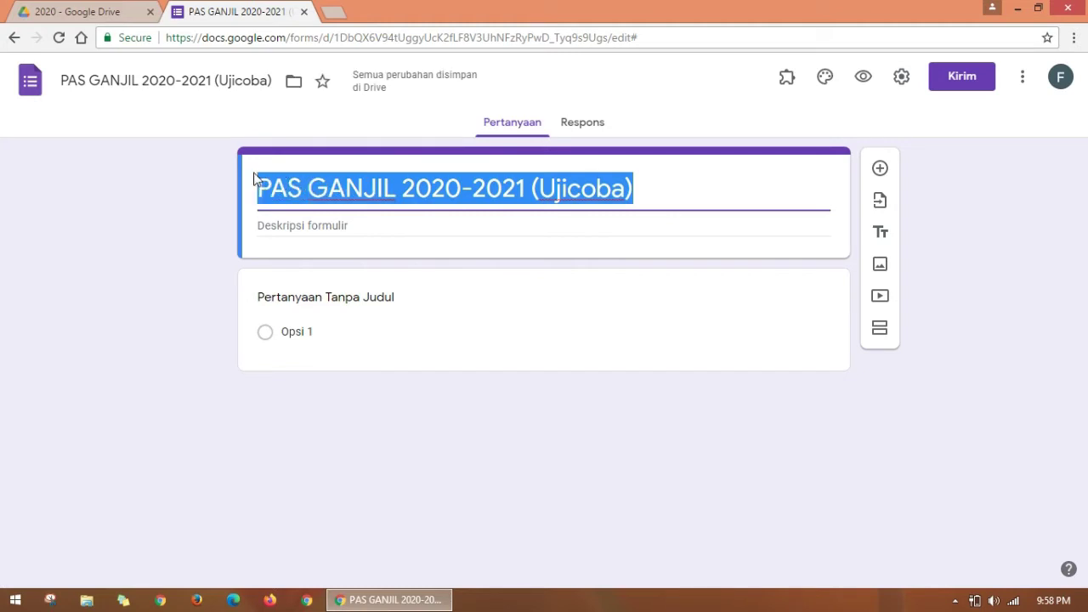
{"action": "left_click", "coordinate": [714, 199]}
{"action": "left_click_drag", "start_coordinate": [668, 190], "coordinate": [228, 187]}
{"action": "type", "text": "U"}
{"action": "key", "text": "BackSpace"}
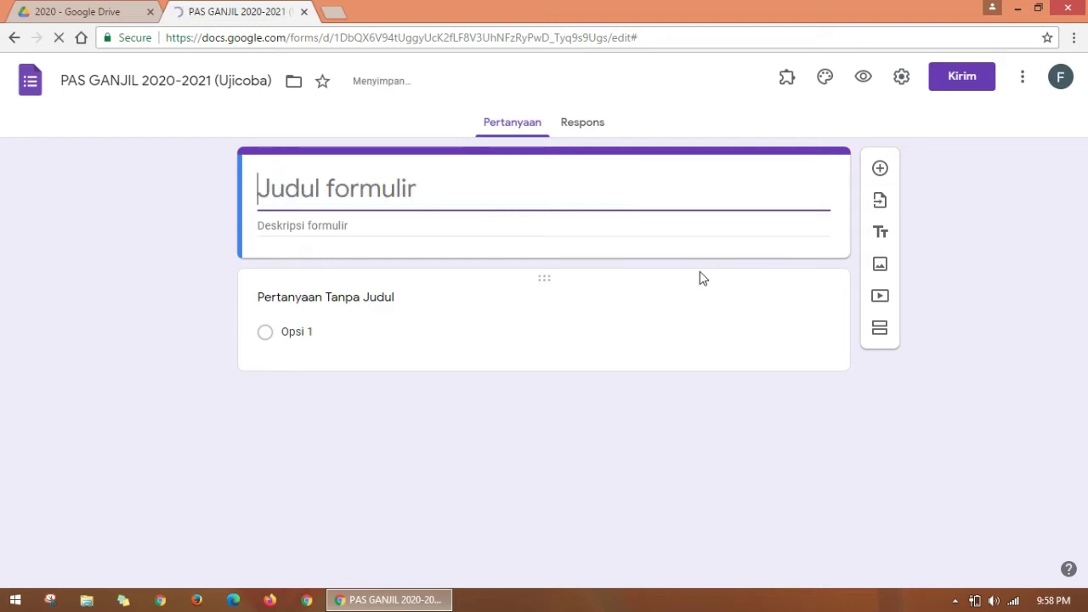
{"action": "type", "text": "P"}
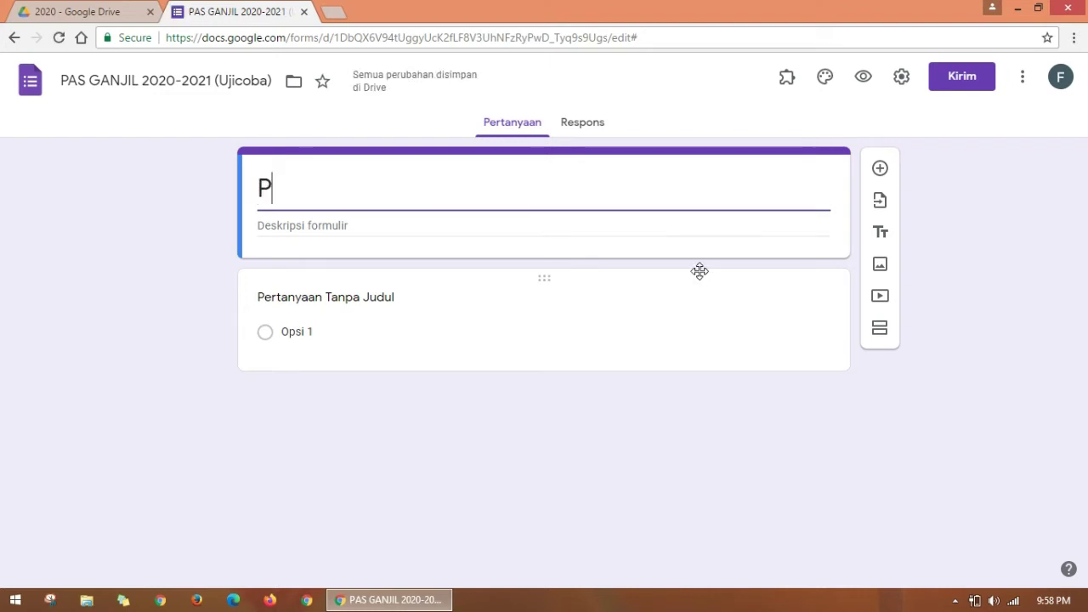
{"action": "type", "text": "enila"}
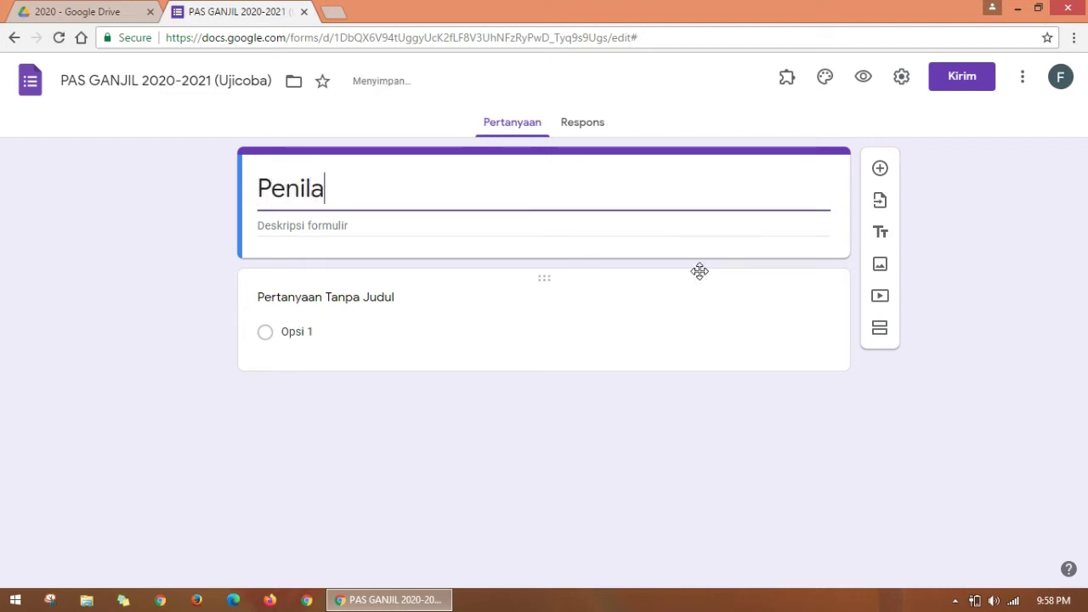
{"action": "type", "text": "ian Ak"}
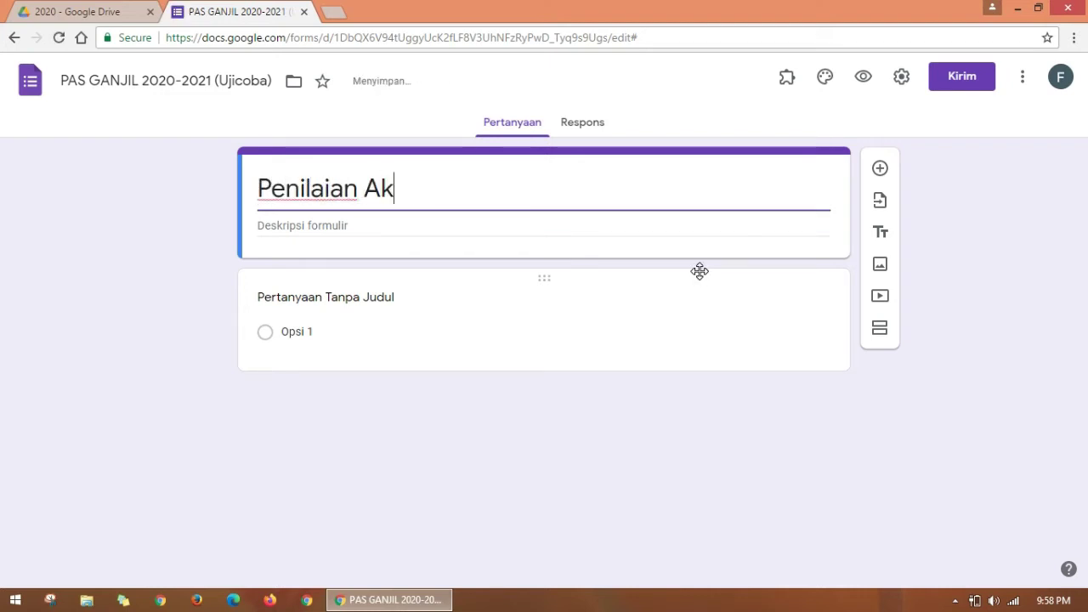
{"action": "type", "text": "hir Seme"}
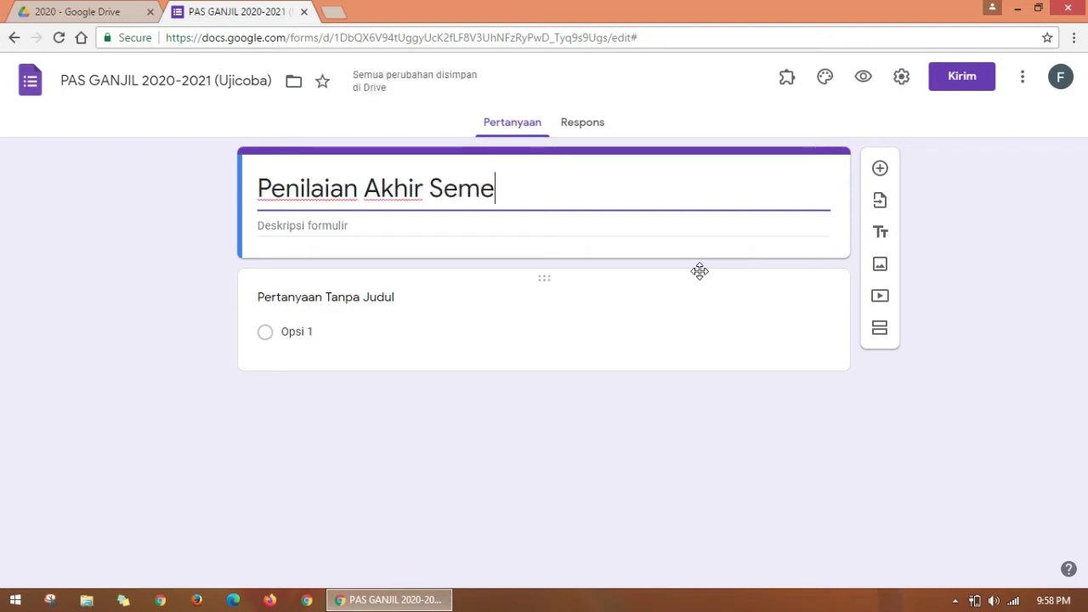
{"action": "type", "text": "ster 1 Tah"}
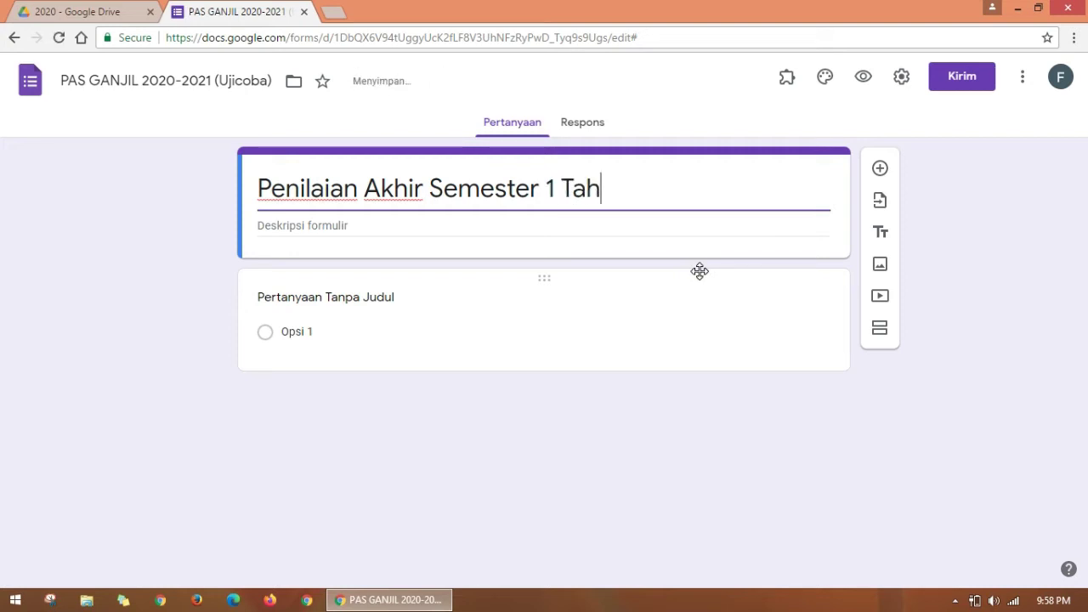
{"action": "type", "text": "un 2020"}
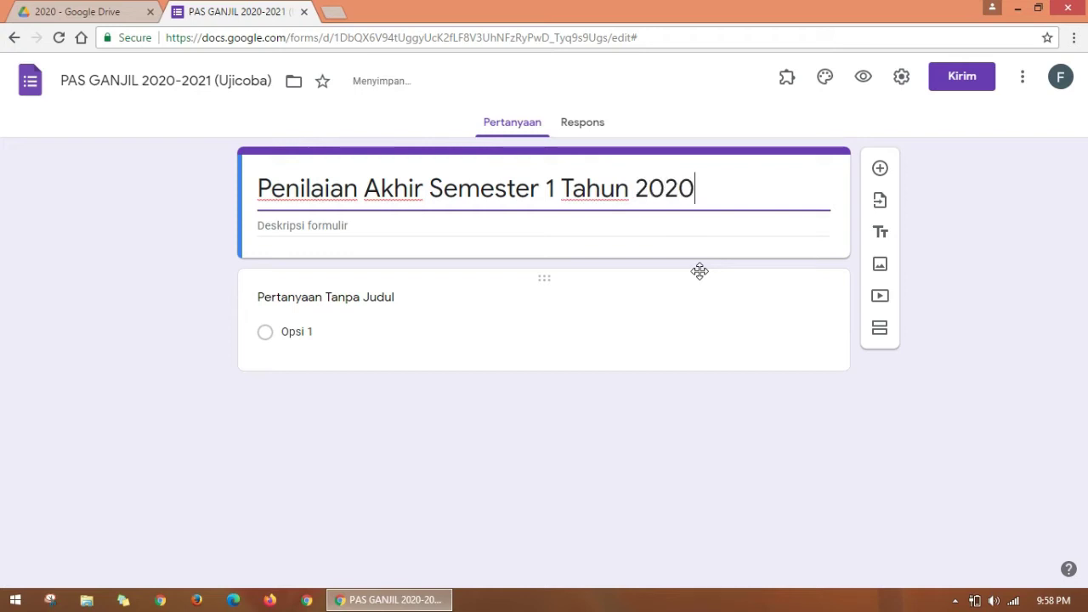
{"action": "type", "text": "-2021"}
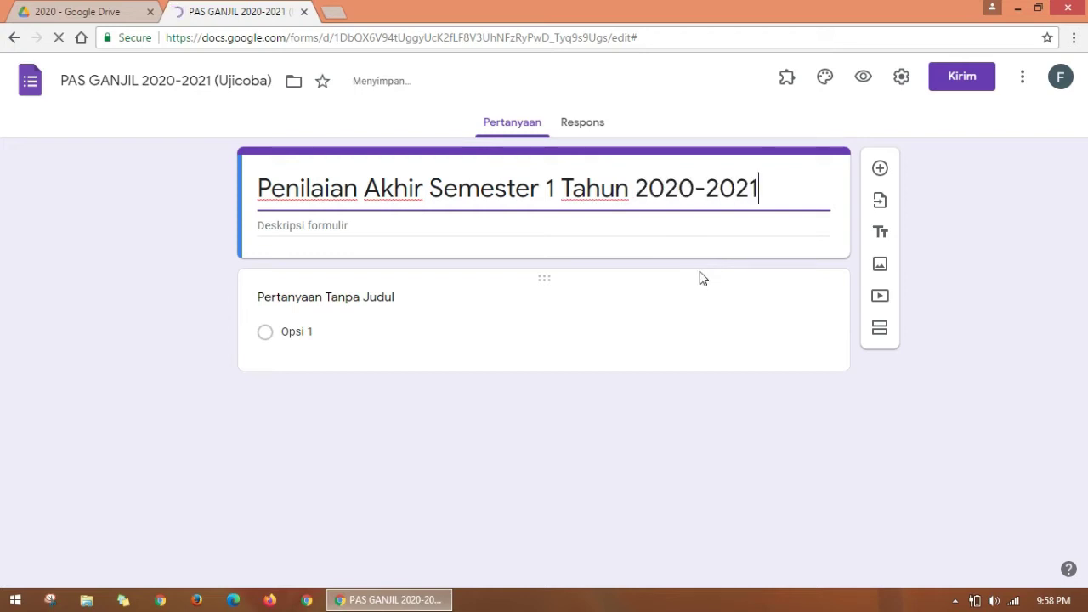
{"action": "type", "text": " (M"}
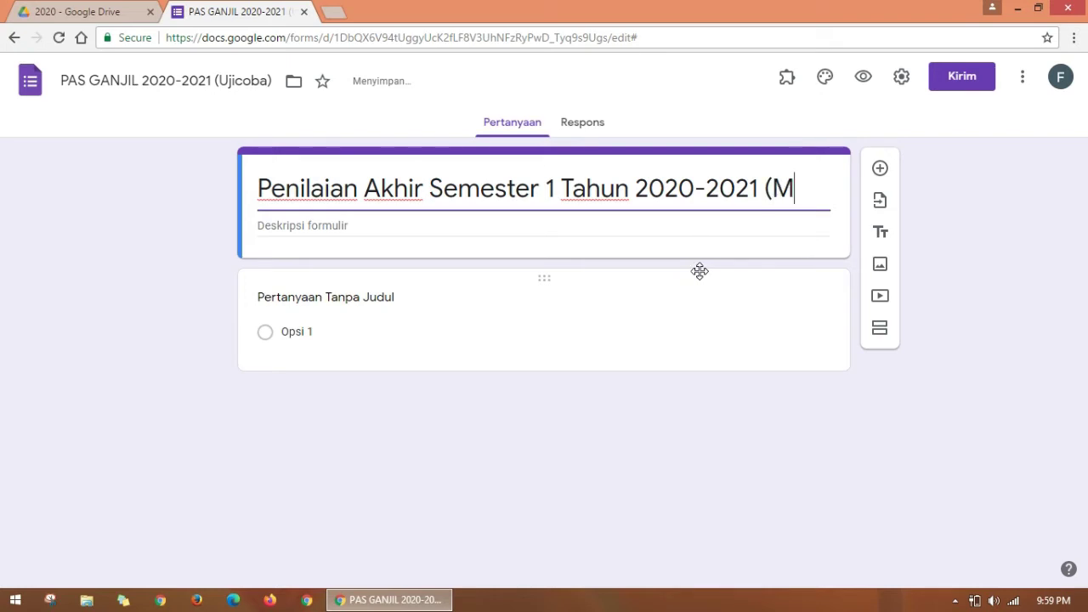
{"action": "type", "text": "atematika "}
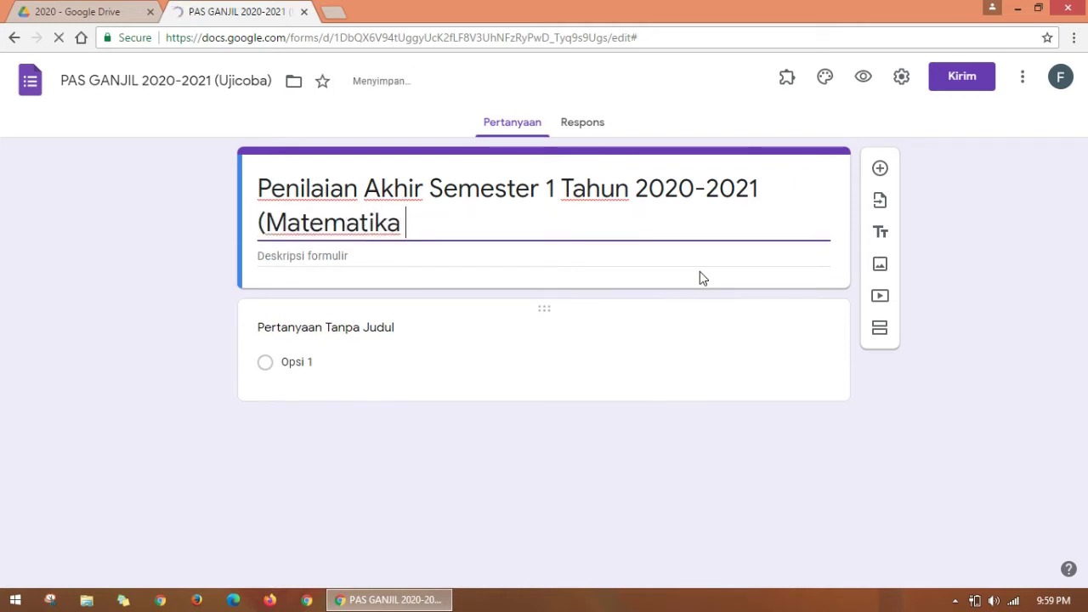
{"action": "type", "text": "wajib"}
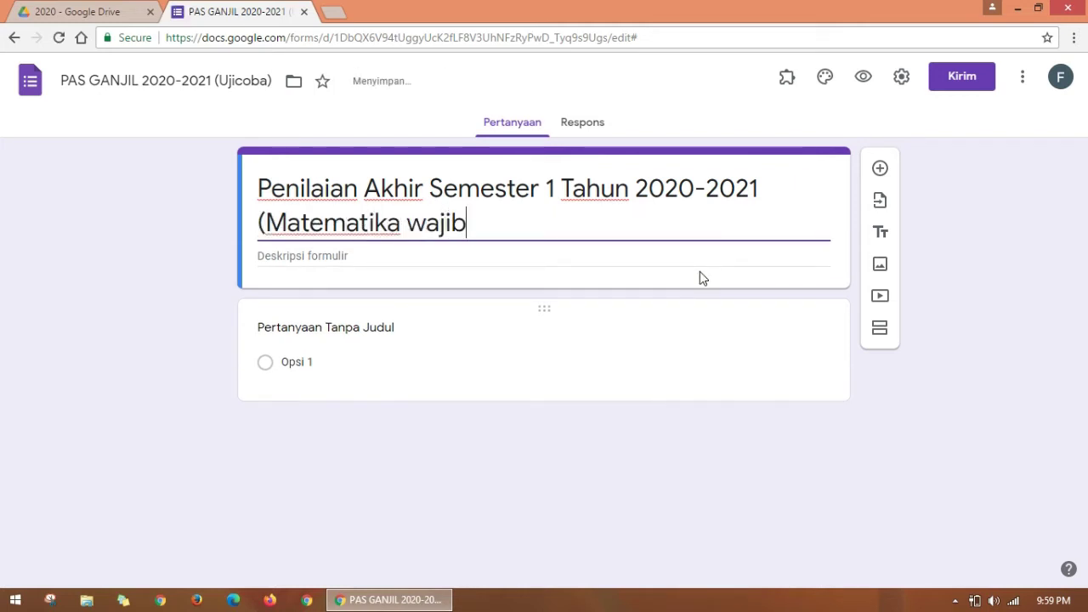
{"action": "type", "text": " kelas 12)"}
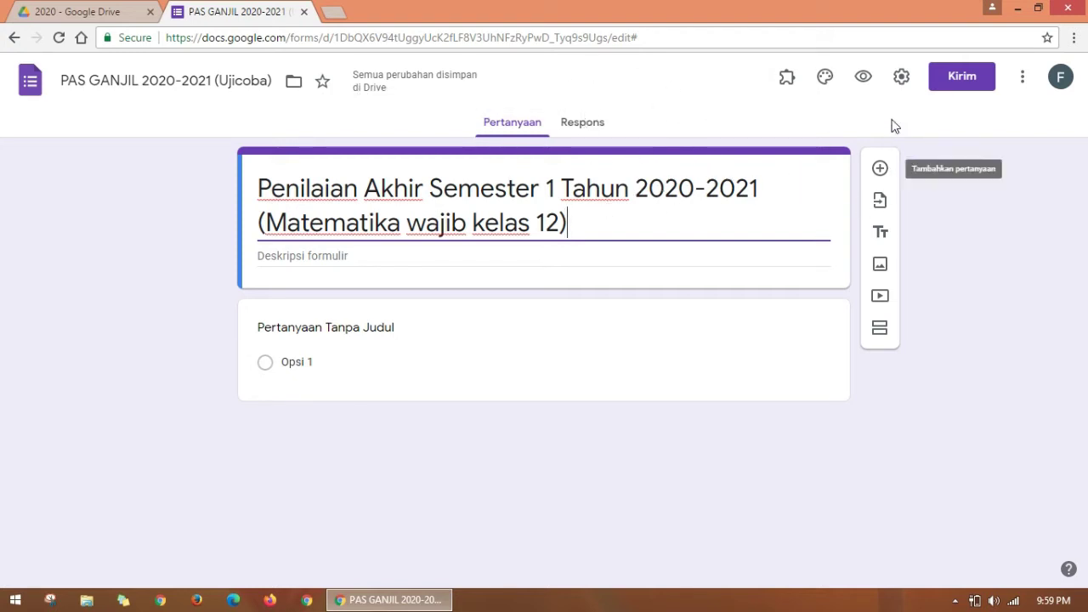
Step: From theme options, open the header image picker's UNGGAH tab and browse the computer
{"action": "left_click", "coordinate": [825, 80]}
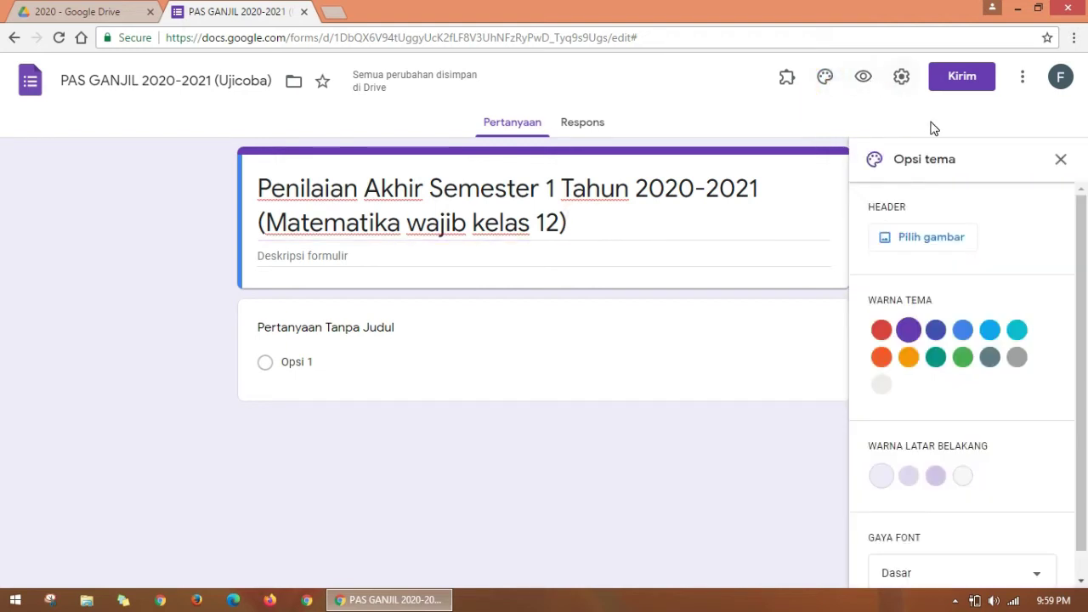
{"action": "left_click", "coordinate": [941, 244]}
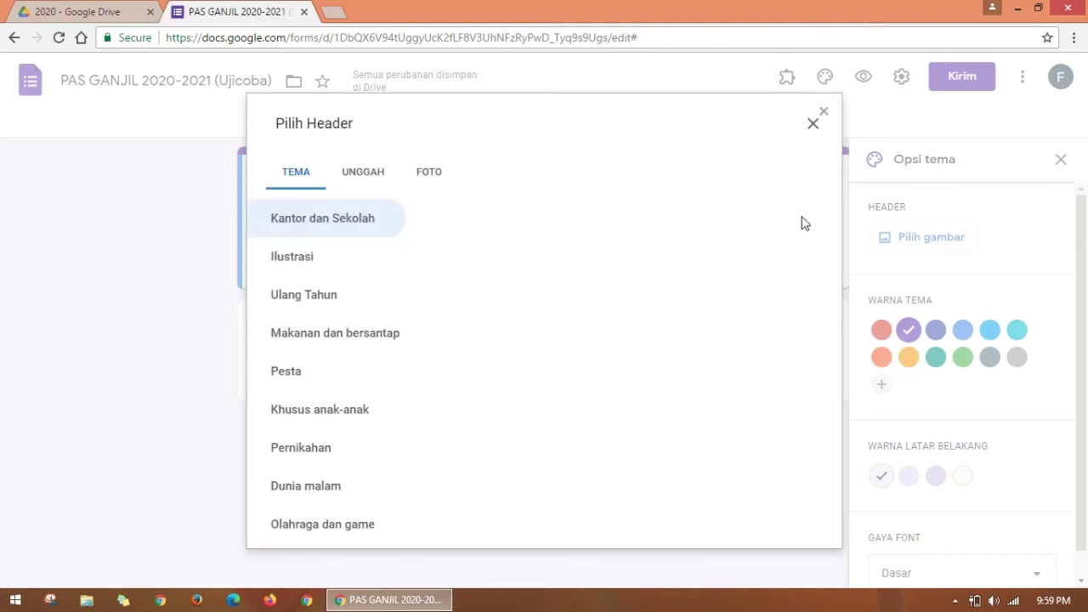
{"action": "left_click", "coordinate": [360, 178]}
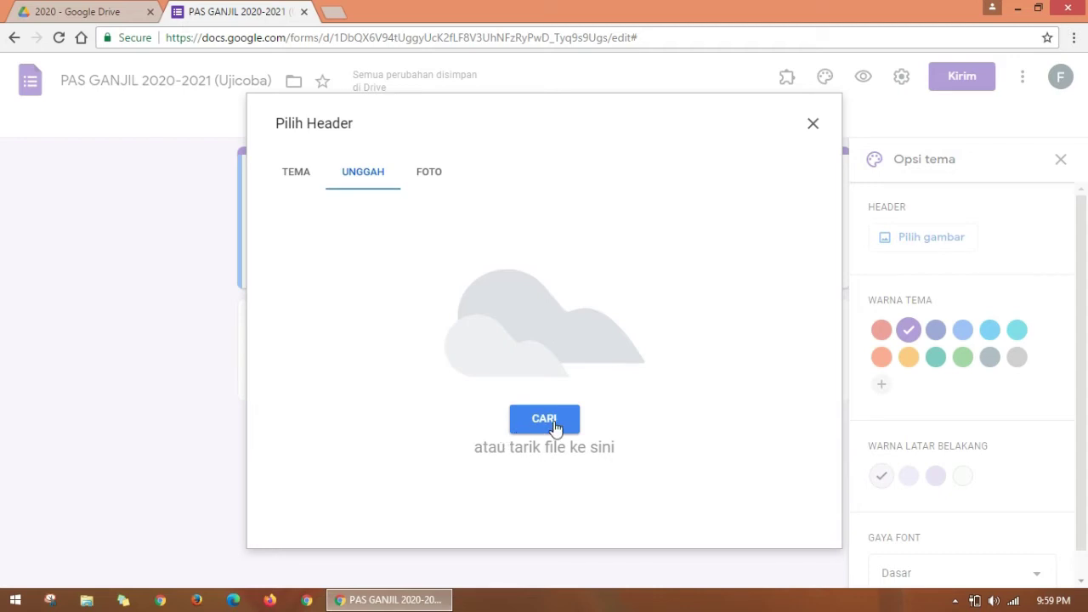
{"action": "left_click", "coordinate": [554, 426]}
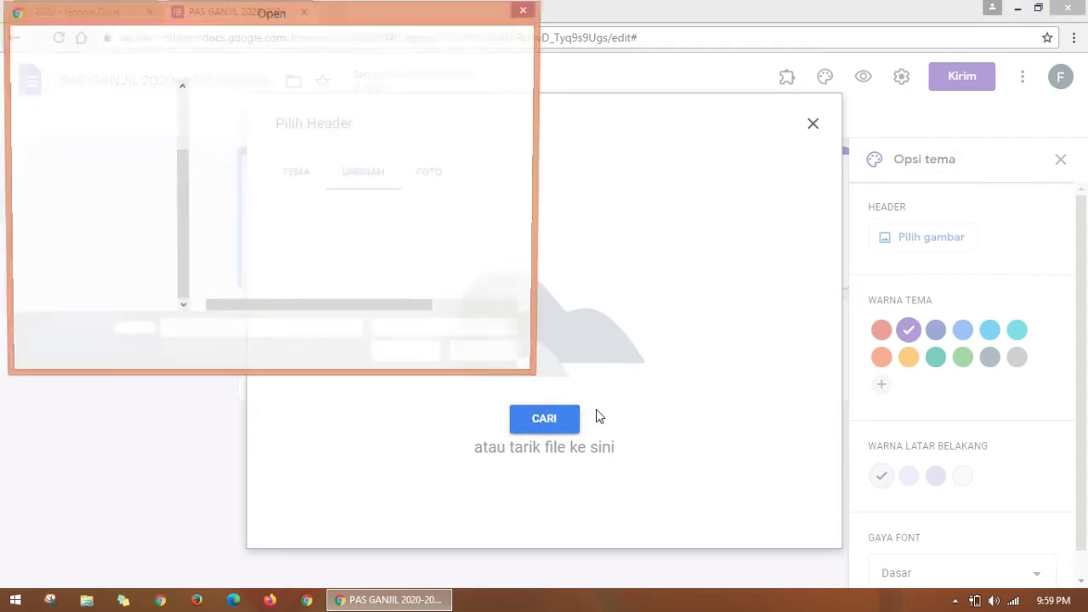
Step: In the file dialog, go to Desktop > Bahan buat soal UJIAN ONLine and select ok kop SMAN 1 BelHul.jpg
{"action": "left_click", "coordinate": [52, 131]}
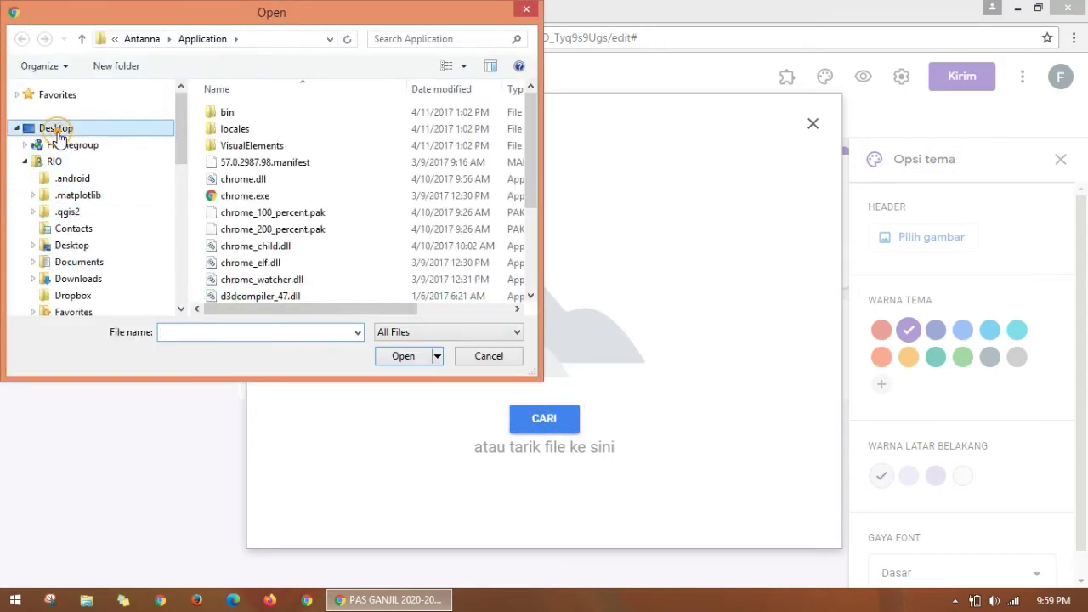
{"action": "left_click_drag", "start_coordinate": [531, 110], "coordinate": [528, 219]}
{"action": "left_click", "coordinate": [308, 184]}
{"action": "double_click", "coordinate": [308, 184]}
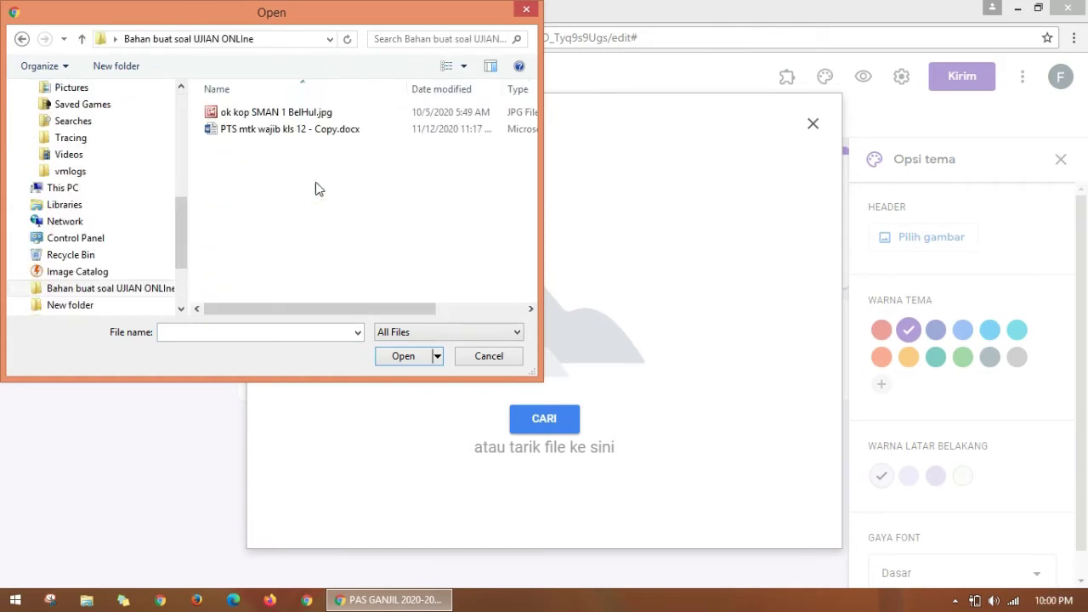
{"action": "left_click", "coordinate": [272, 118]}
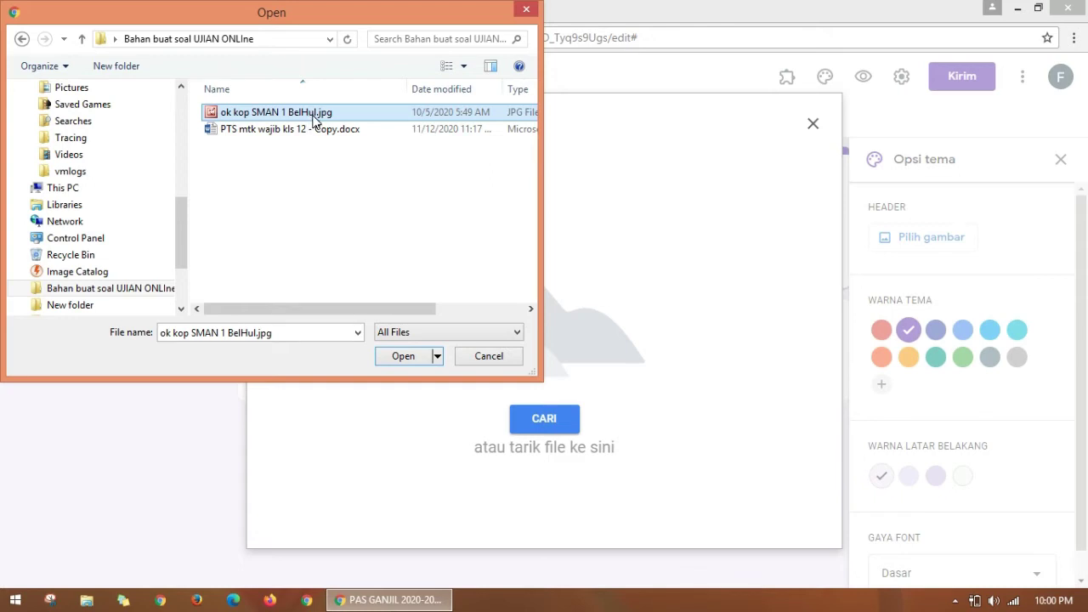
{"action": "right_click", "coordinate": [312, 114]}
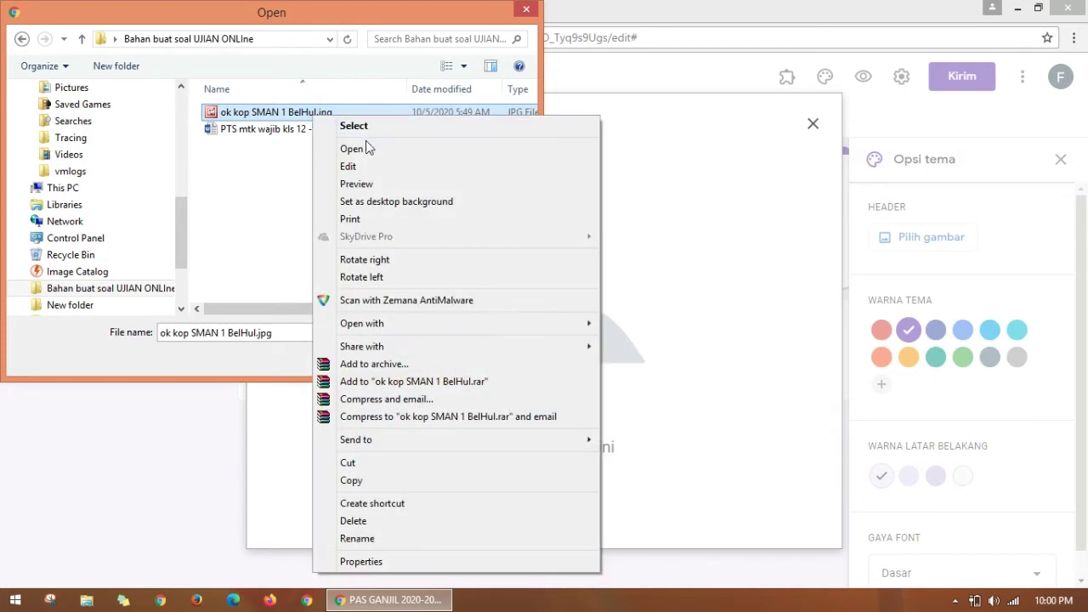
{"action": "left_click", "coordinate": [367, 148]}
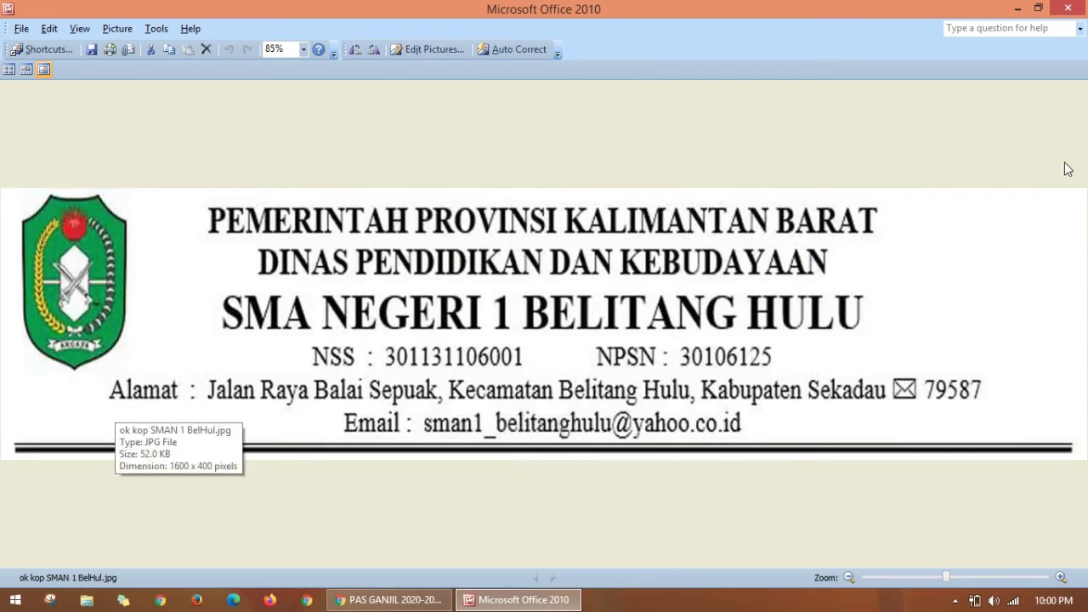
{"action": "left_click", "coordinate": [1067, 8]}
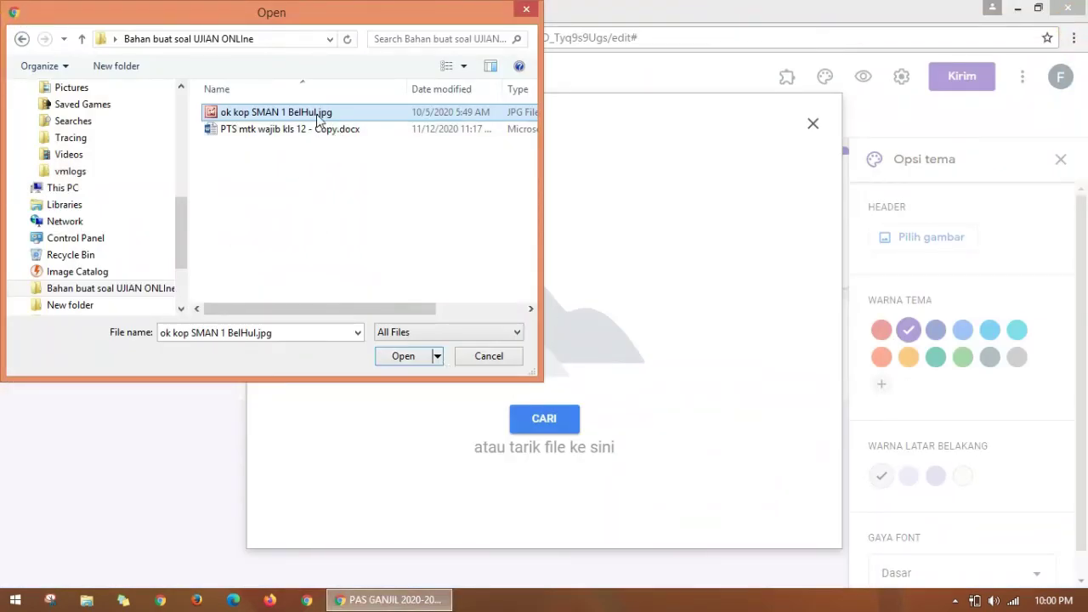
Step: Upload the letterhead image and confirm it as the form header with SELESAI
{"action": "left_click", "coordinate": [403, 356]}
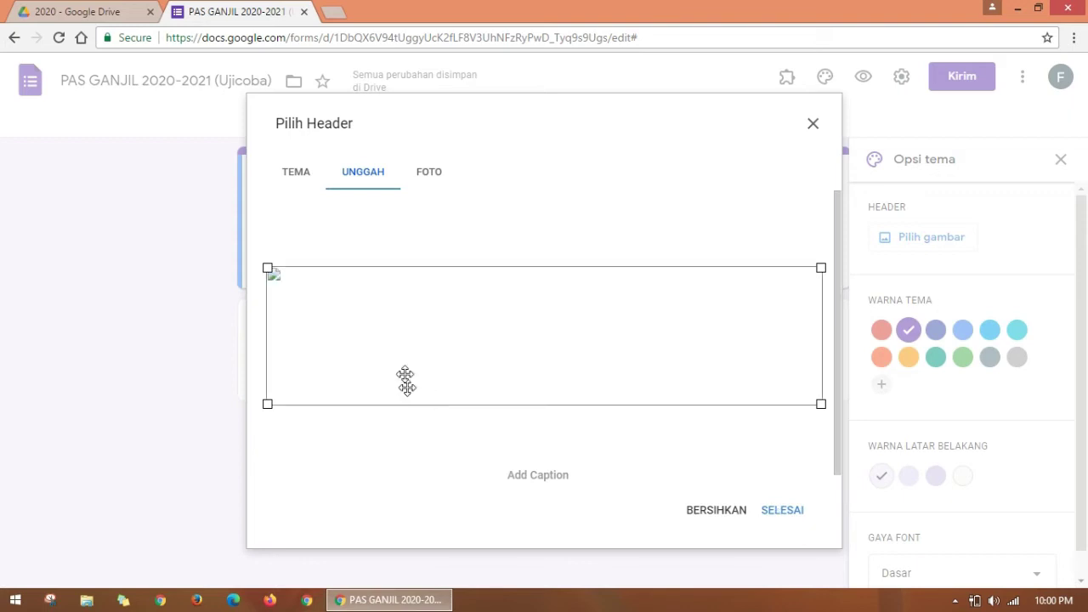
{"action": "left_click", "coordinate": [783, 515]}
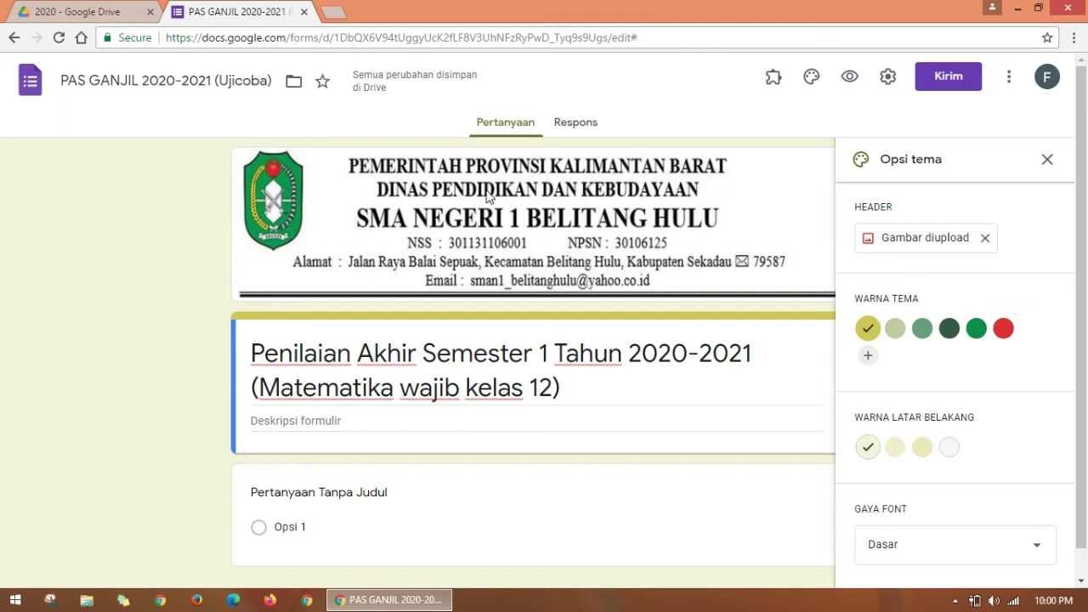
Step: Reload the page and set a pale sage theme colour with a light greenish background
{"action": "key", "text": "F5"}
{"action": "left_click", "coordinate": [896, 330]}
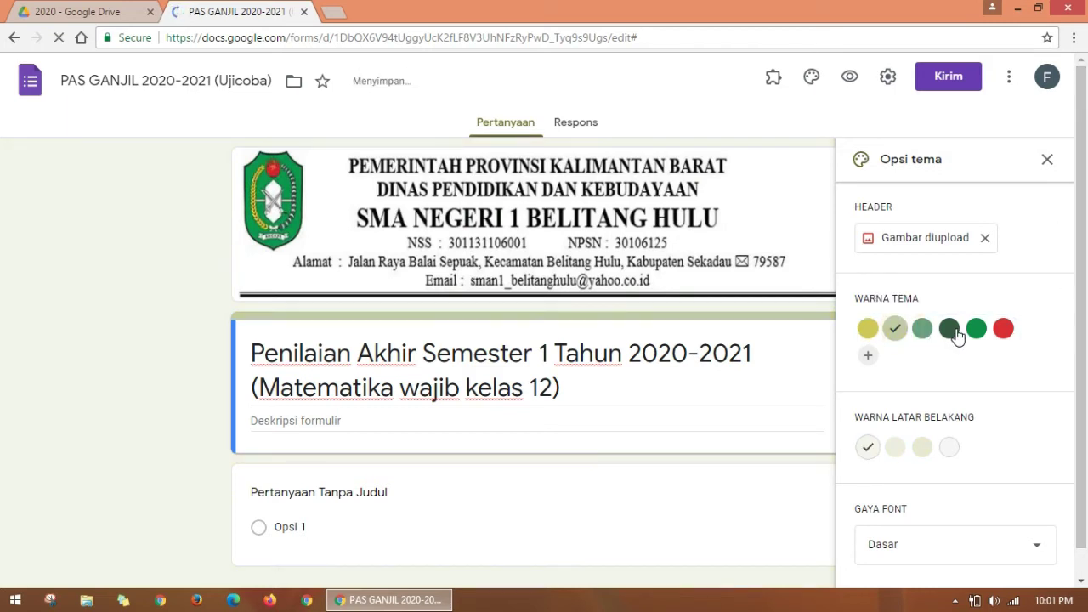
{"action": "scroll", "coordinate": [1083, 310], "scroll_direction": "down", "scroll_amount": 1}
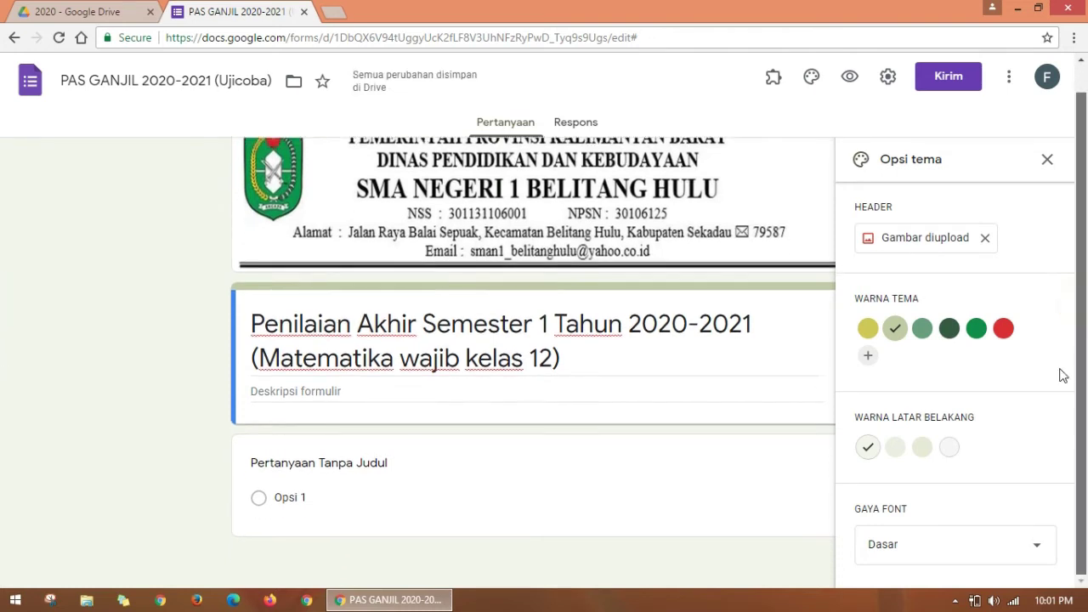
{"action": "left_click", "coordinate": [929, 452]}
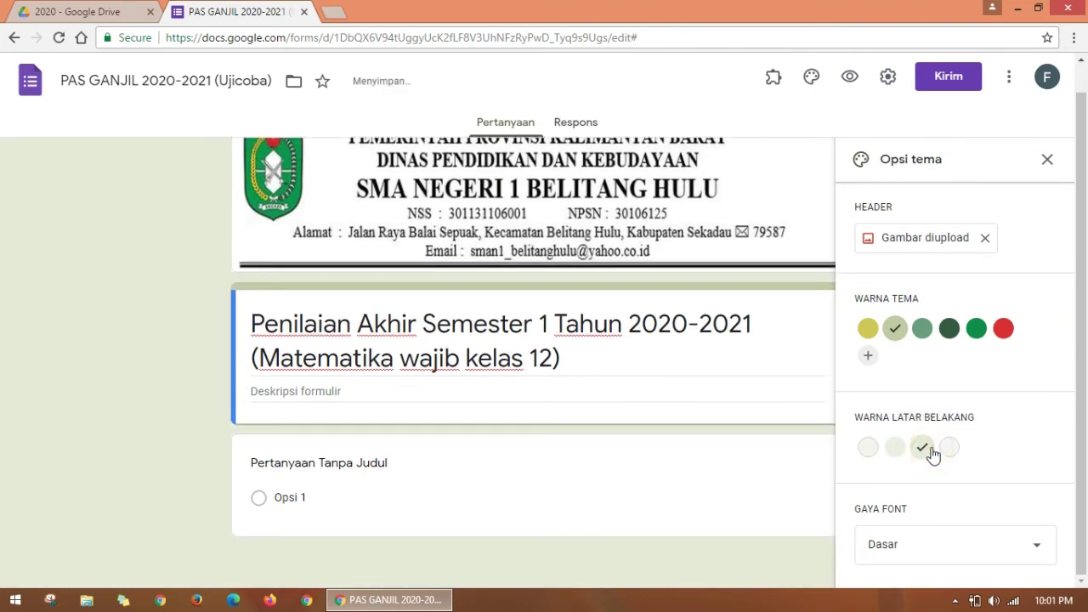
Step: Try the Dekoratif font, revert to the Dasar font style, and close theme options
{"action": "left_click", "coordinate": [1036, 547]}
{"action": "left_click", "coordinate": [908, 492]}
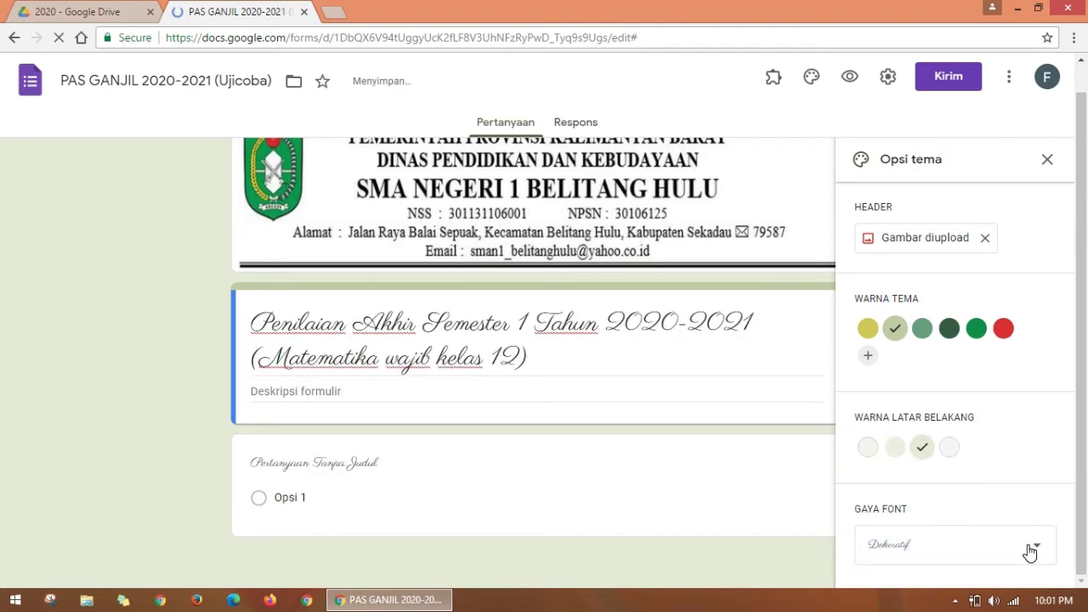
{"action": "left_click", "coordinate": [1029, 550]}
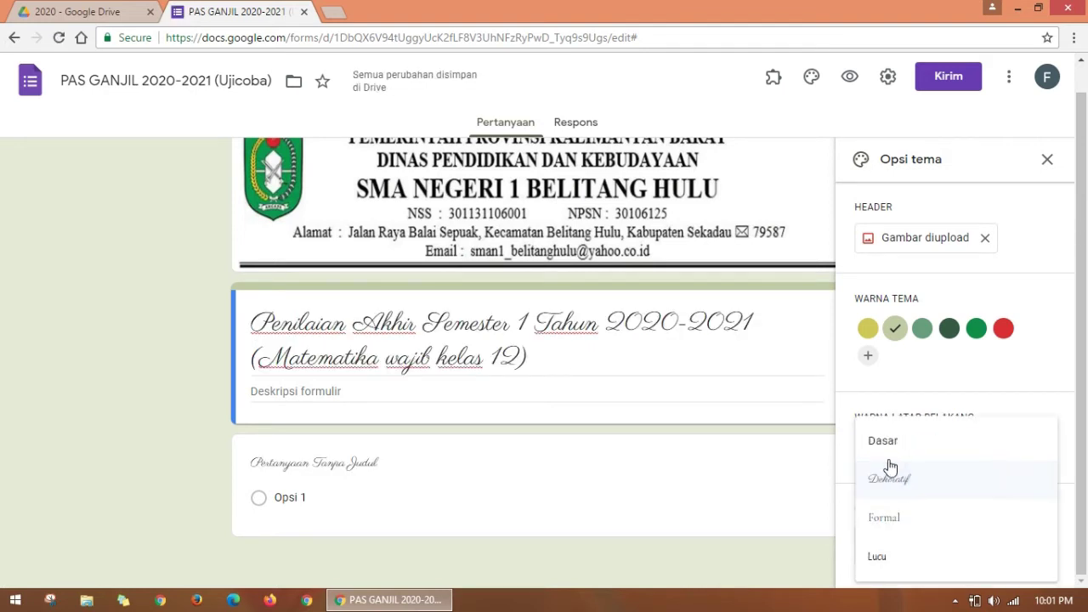
{"action": "left_click", "coordinate": [890, 442]}
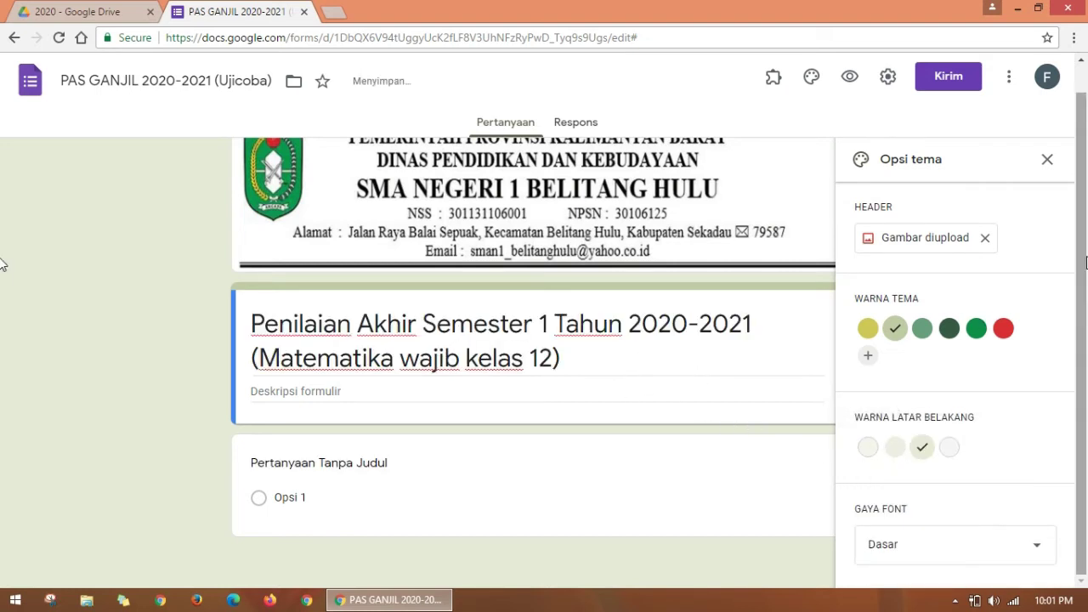
{"action": "scroll", "coordinate": [1082, 255], "scroll_direction": "up", "scroll_amount": 1}
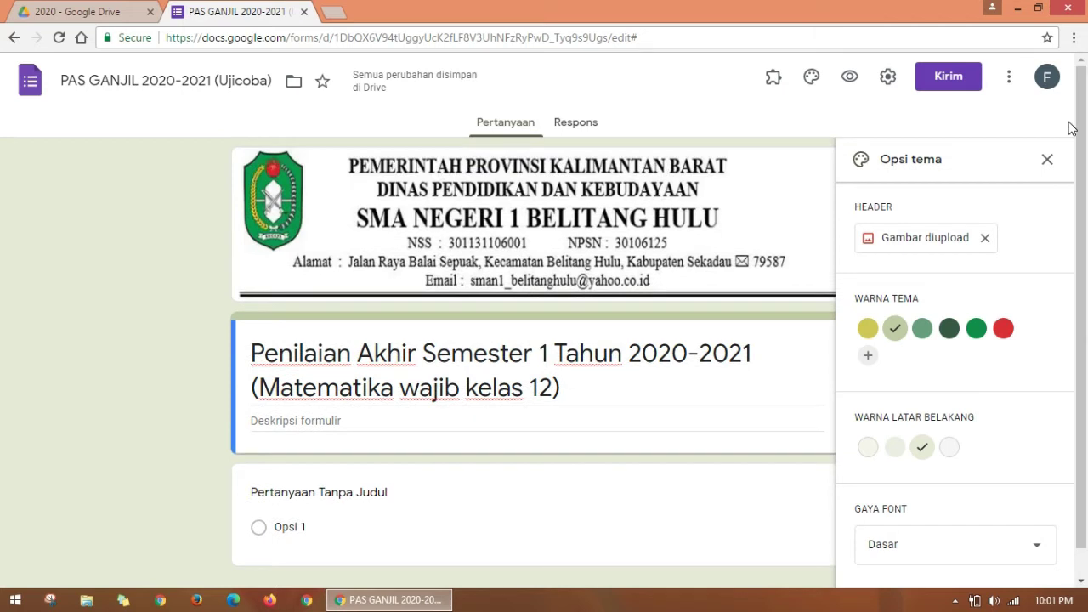
{"action": "left_click", "coordinate": [1047, 160]}
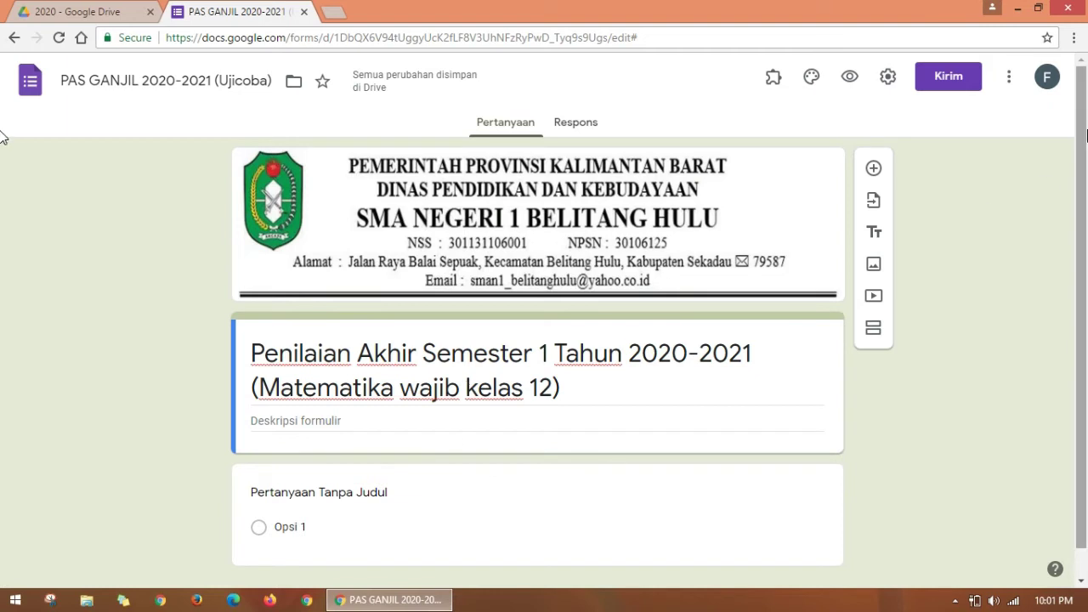
Step: Title the first question 'NAMA:' and make it required
{"action": "scroll", "coordinate": [3, 170], "scroll_direction": "down", "scroll_amount": 1}
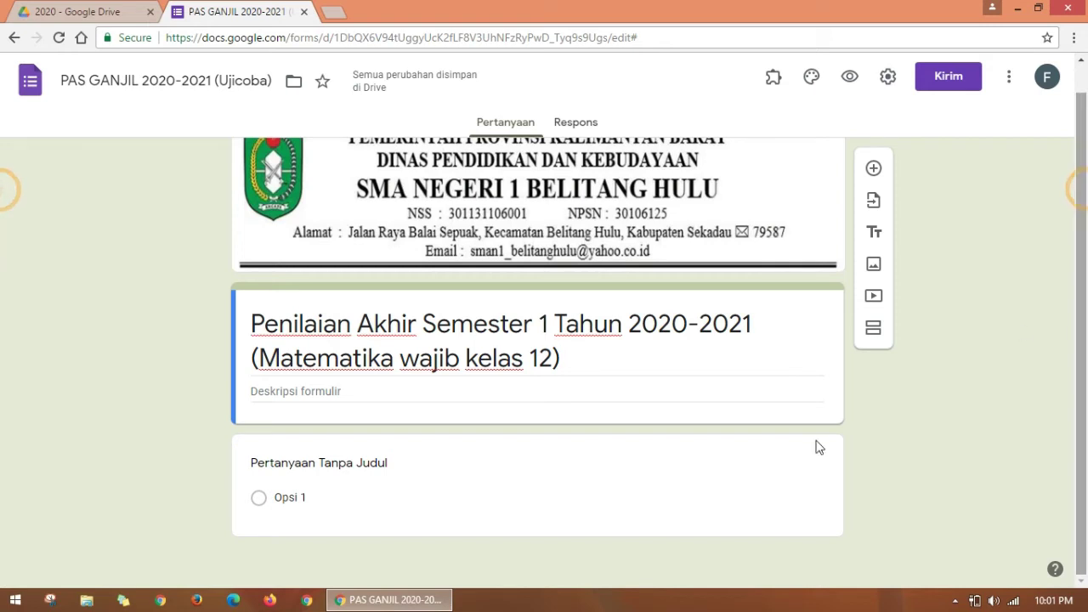
{"action": "left_click", "coordinate": [398, 470]}
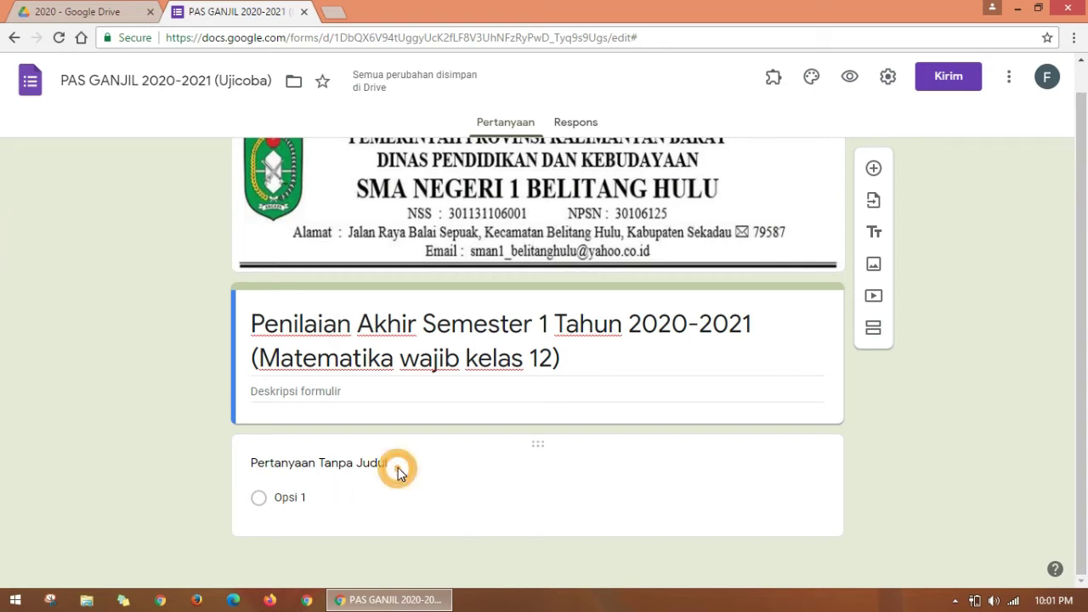
{"action": "left_click", "coordinate": [422, 476]}
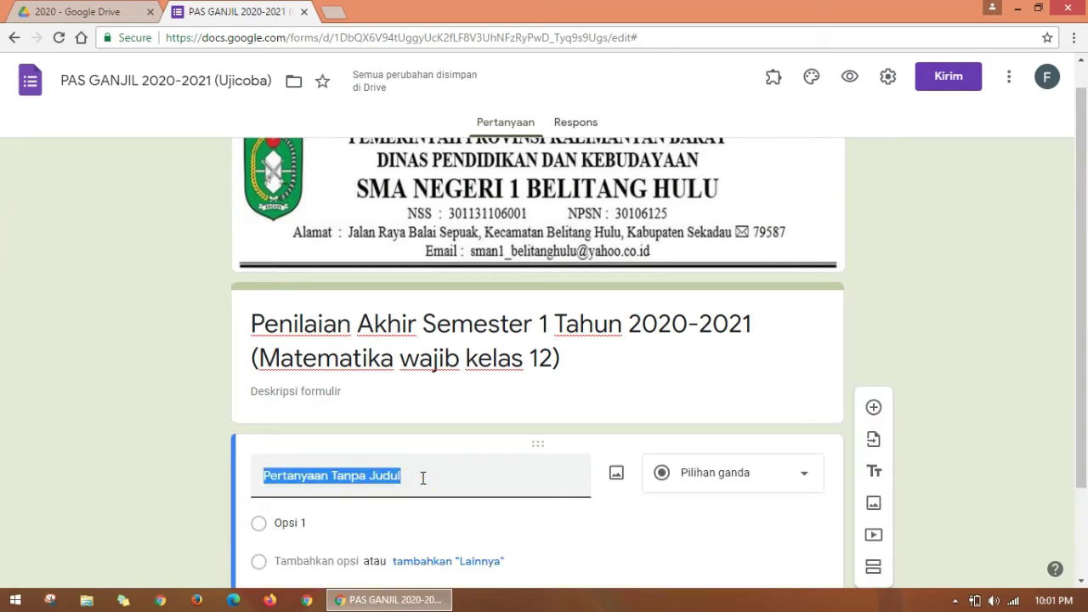
{"action": "scroll", "coordinate": [1074, 459], "scroll_direction": "down", "scroll_amount": 2}
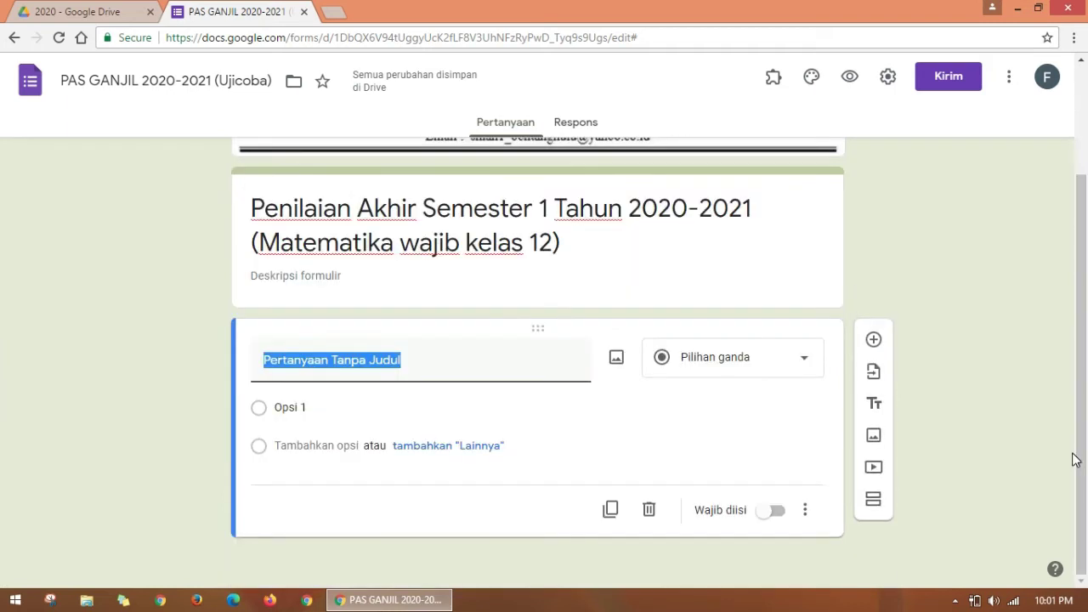
{"action": "type", "text": "NAMA"}
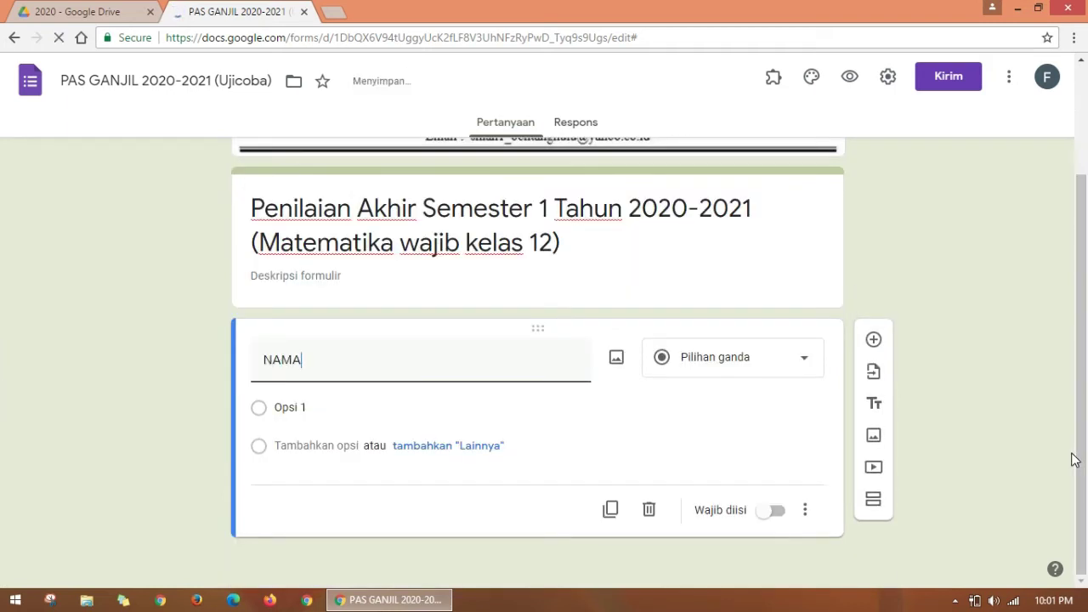
{"action": "type", "text": ":"}
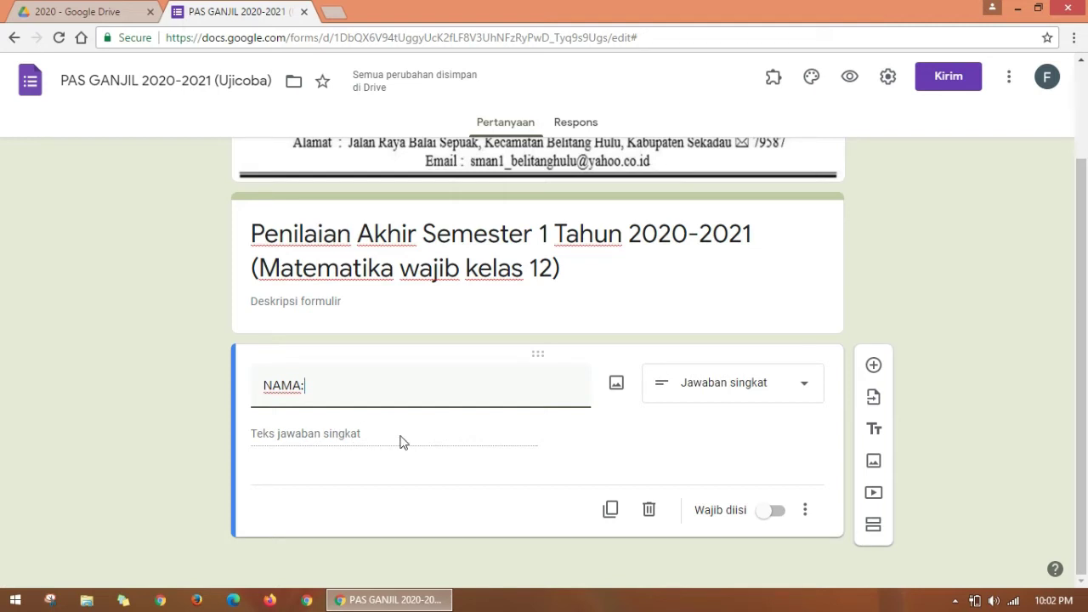
{"action": "left_click", "coordinate": [776, 512]}
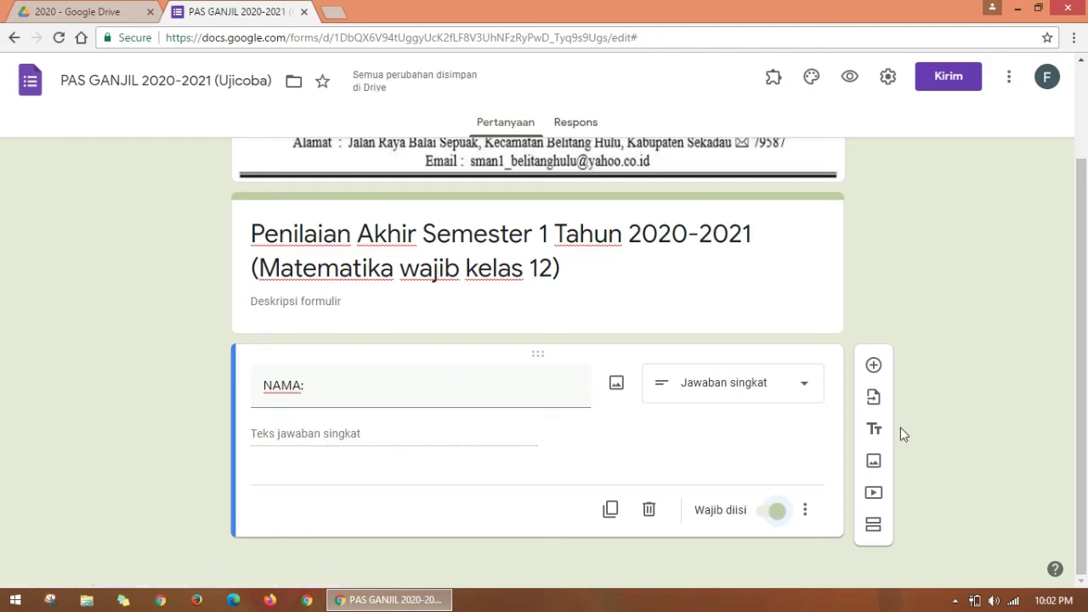
Step: Change the title to 'NAMA LENGKAP (HURUF BESAR SEMUA)' and add a new question below it
{"action": "left_click", "coordinate": [327, 385]}
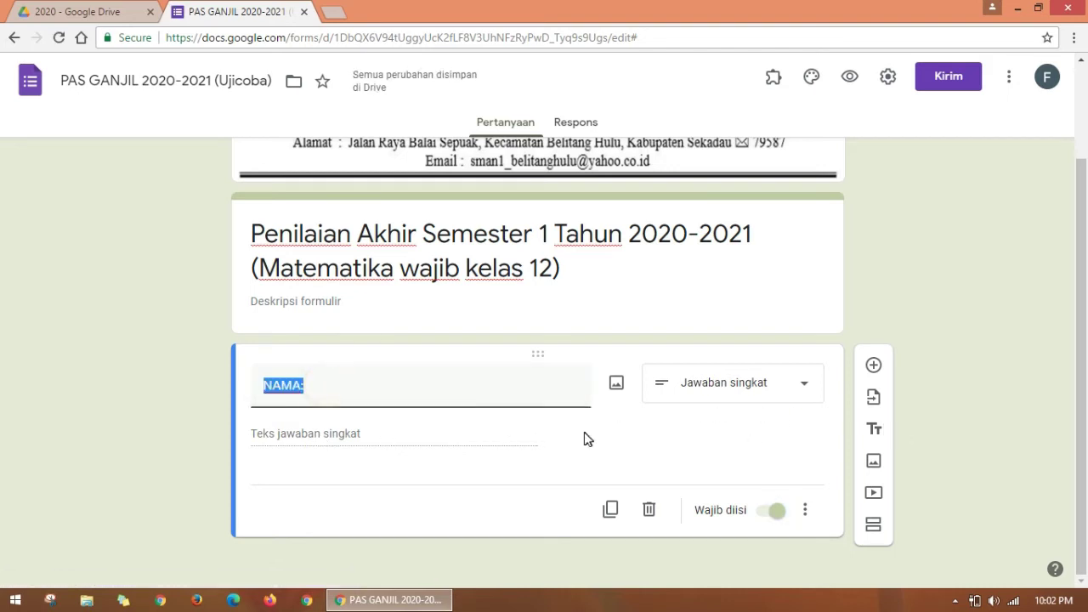
{"action": "left_click", "coordinate": [417, 400]}
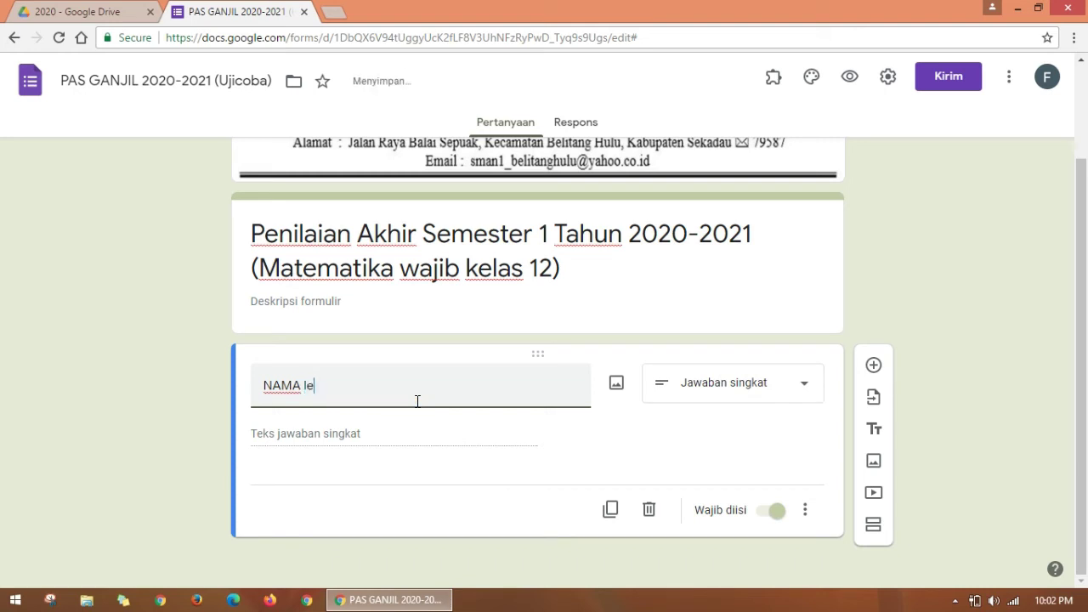
{"action": "type", "text": "LENGKAP (huru"}
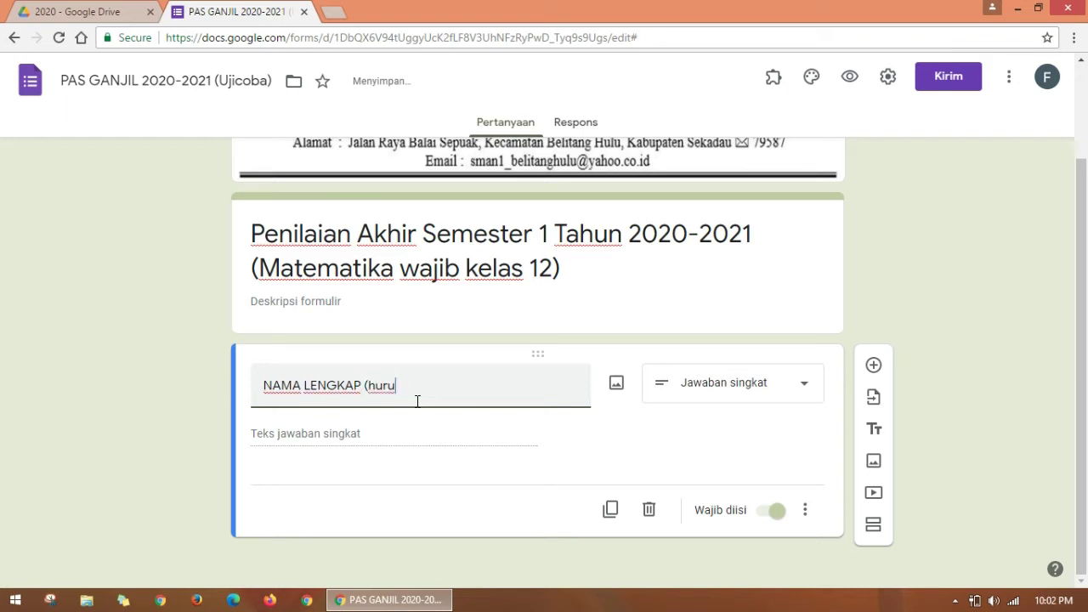
{"action": "key", "text": "BackSpace"}
{"action": "key", "text": "BackSpace"}
{"action": "type", "text": "R"}
{"action": "key", "text": "BackSpace"}
{"action": "type", "text": "SAR SEMUA)"}
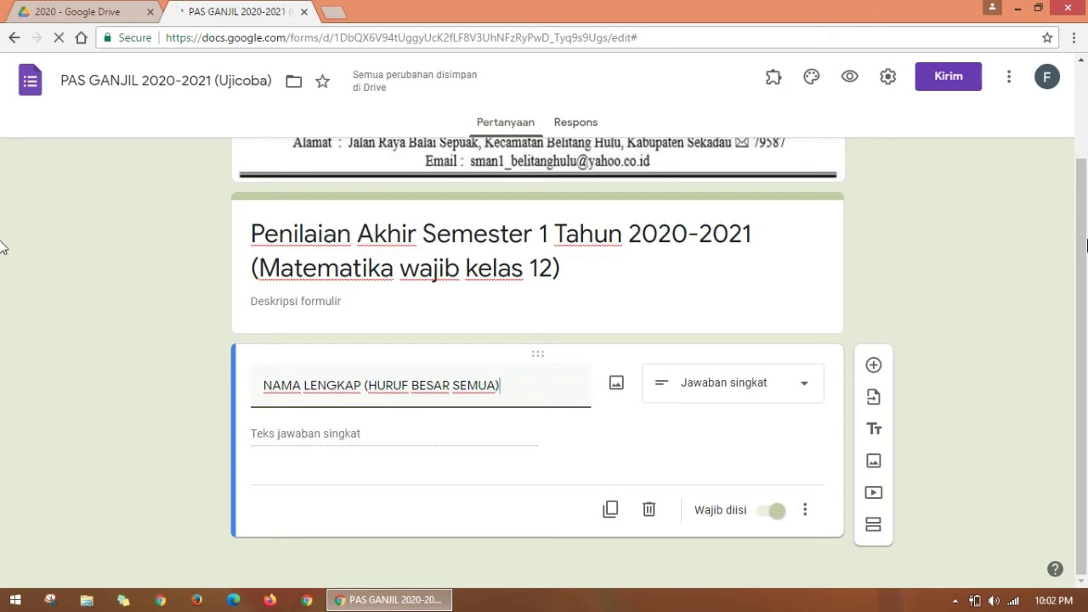
{"action": "left_click_drag", "start_coordinate": [1086, 220], "coordinate": [1082, 354]}
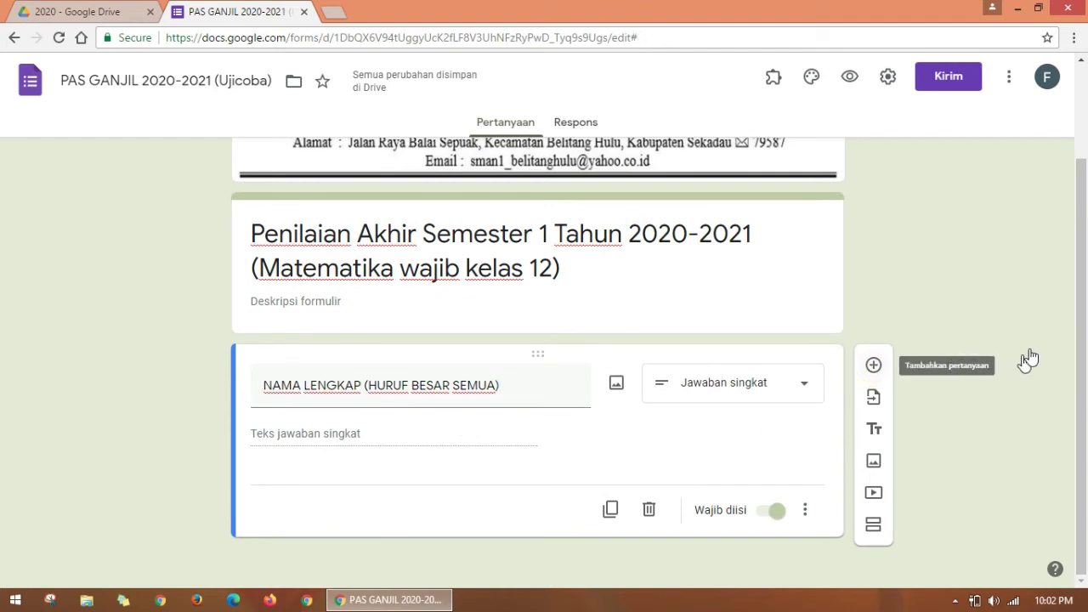
{"action": "left_click", "coordinate": [873, 364]}
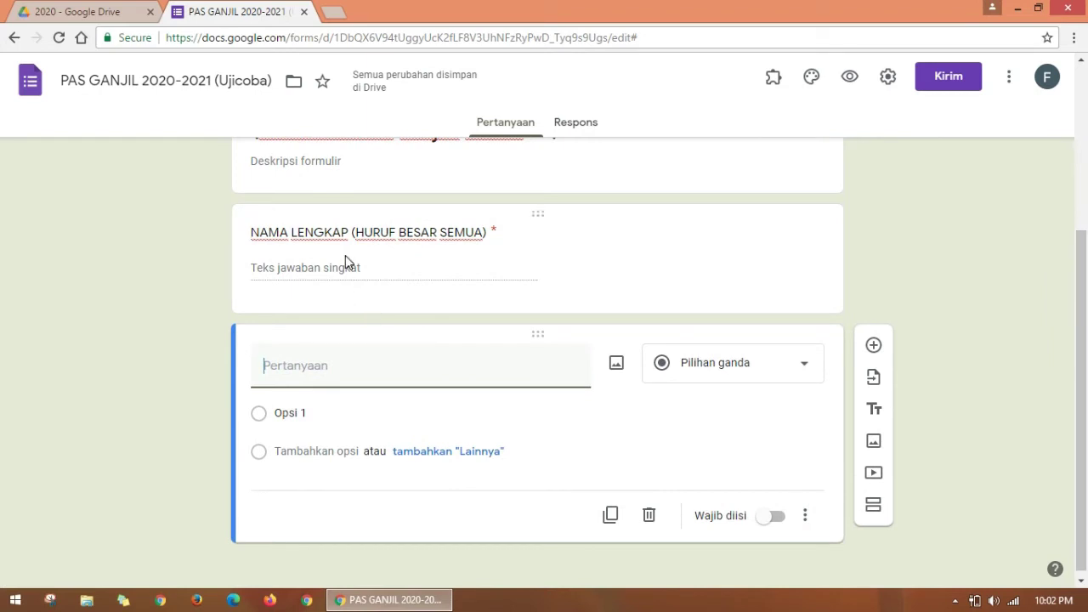
Step: Title the new question 'KELAS:' and make it a Drop-down question
{"action": "left_click", "coordinate": [342, 372]}
{"action": "type", "text": "KELAS:"}
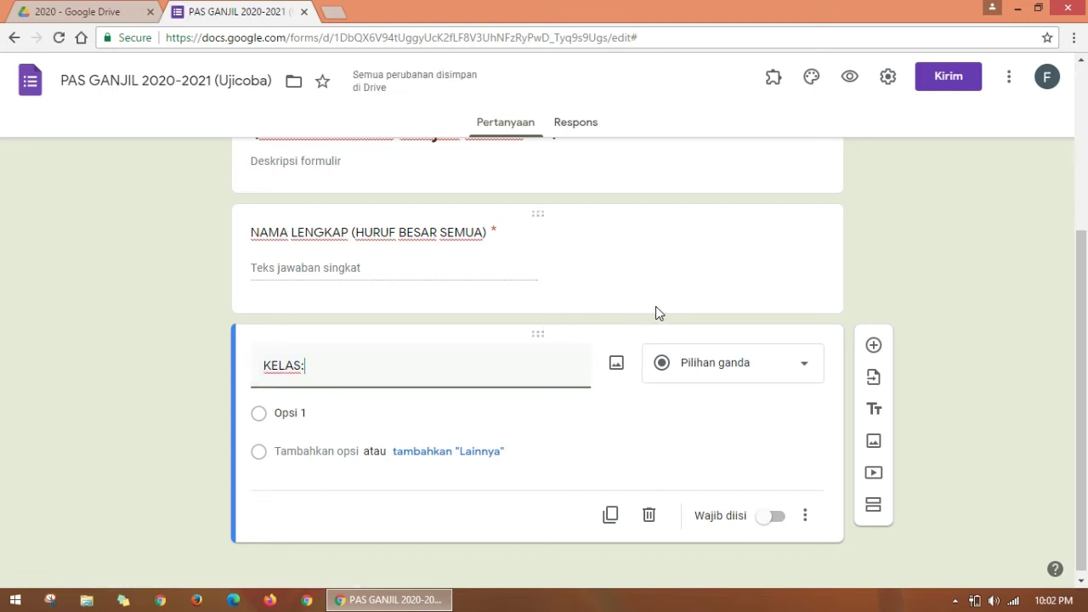
{"action": "left_click", "coordinate": [799, 361]}
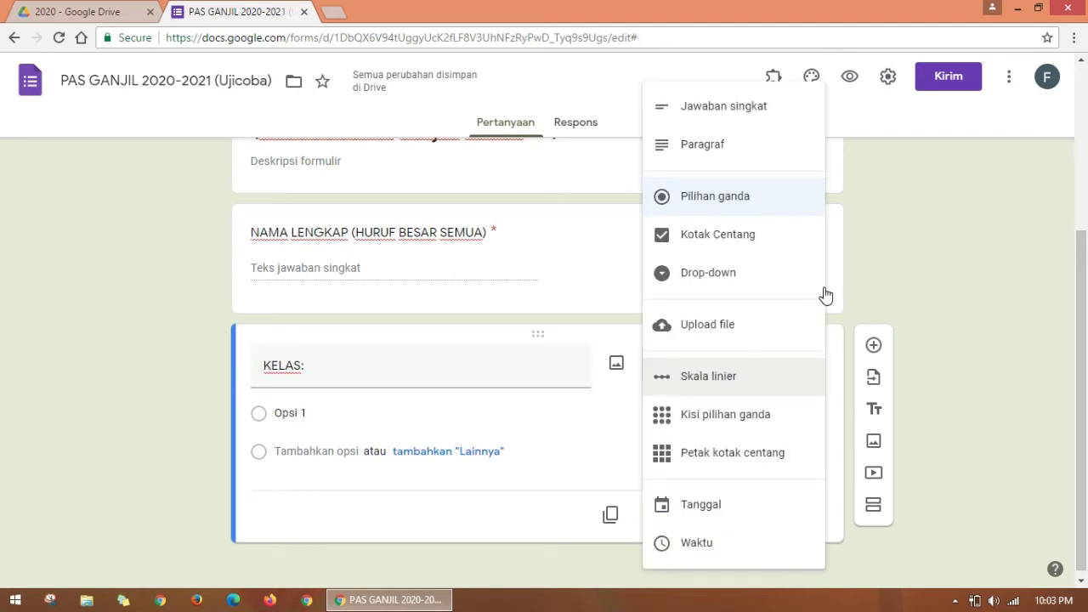
{"action": "left_click", "coordinate": [714, 277]}
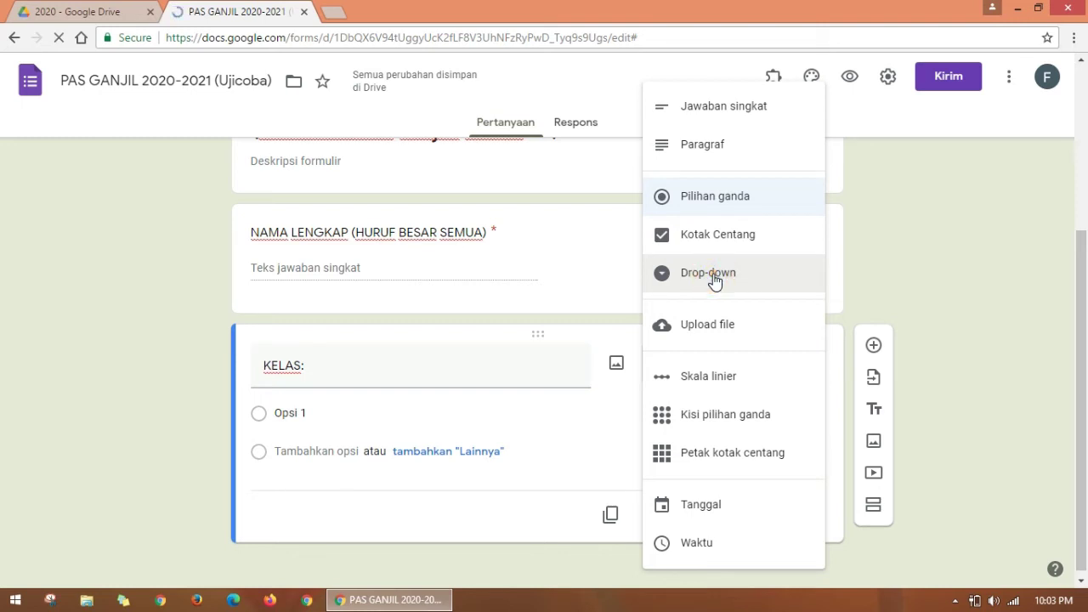
Step: Enter the drop-down choices 12 MIPA, 12 IPS 1 and 12 IPS 2
{"action": "left_click", "coordinate": [307, 416]}
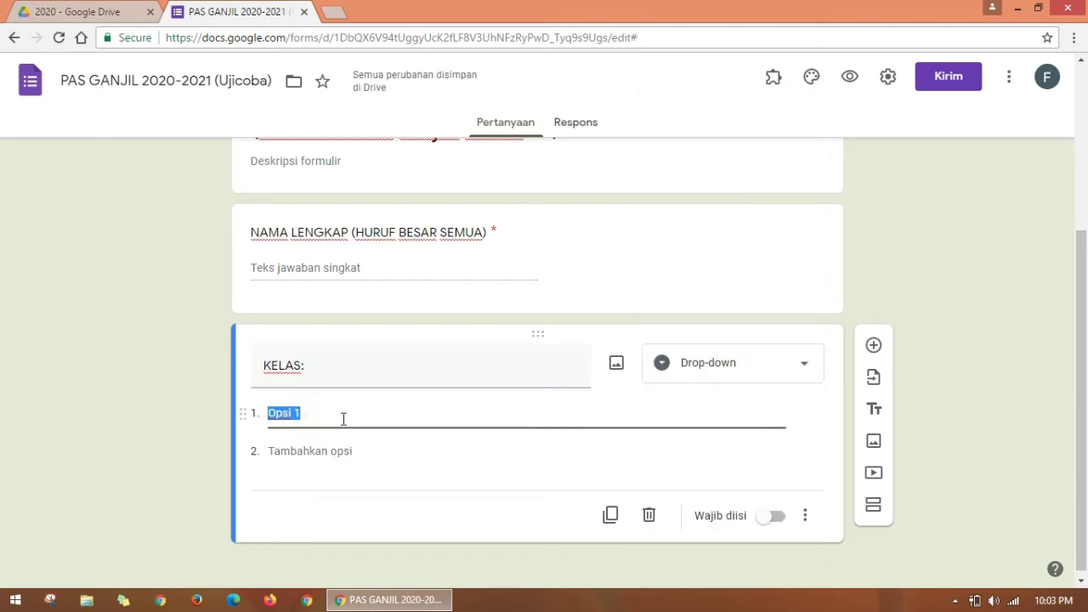
{"action": "type", "text": "12 "}
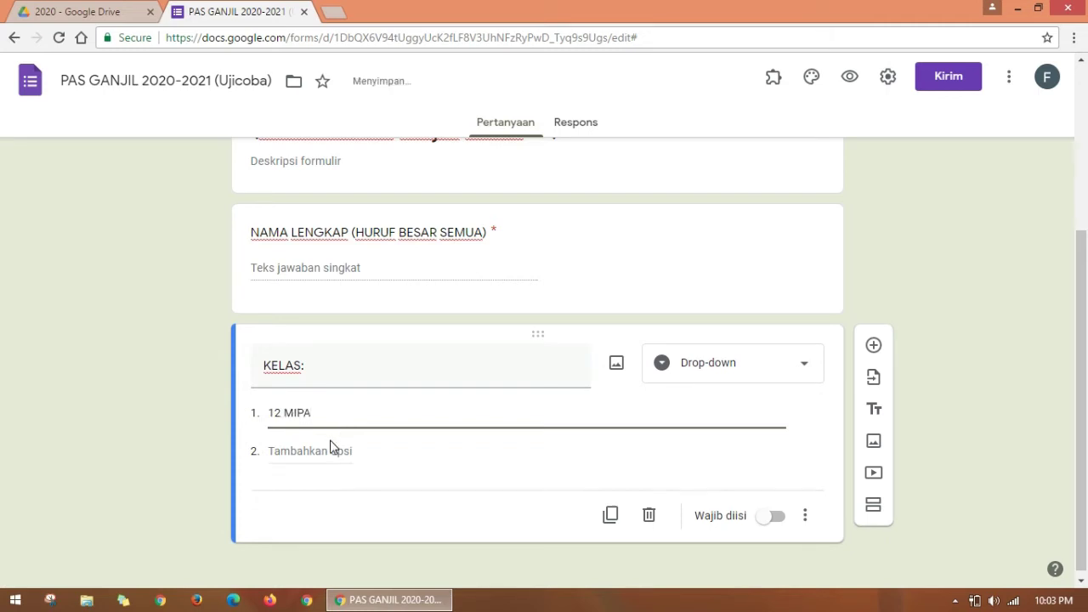
{"action": "type", "text": "MIPA"}
{"action": "left_click", "coordinate": [323, 450]}
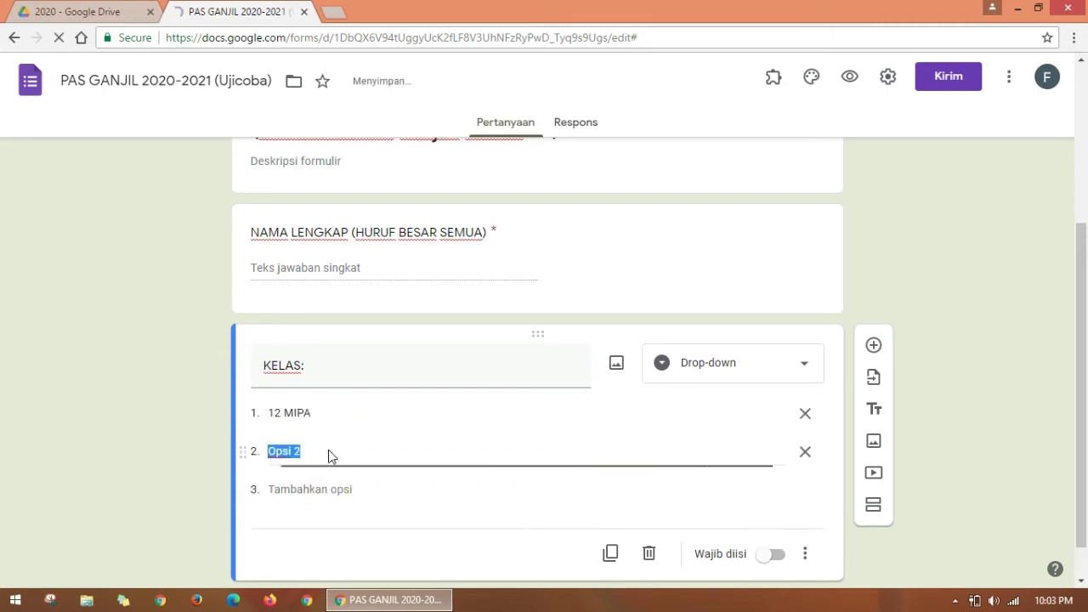
{"action": "type", "text": "12"}
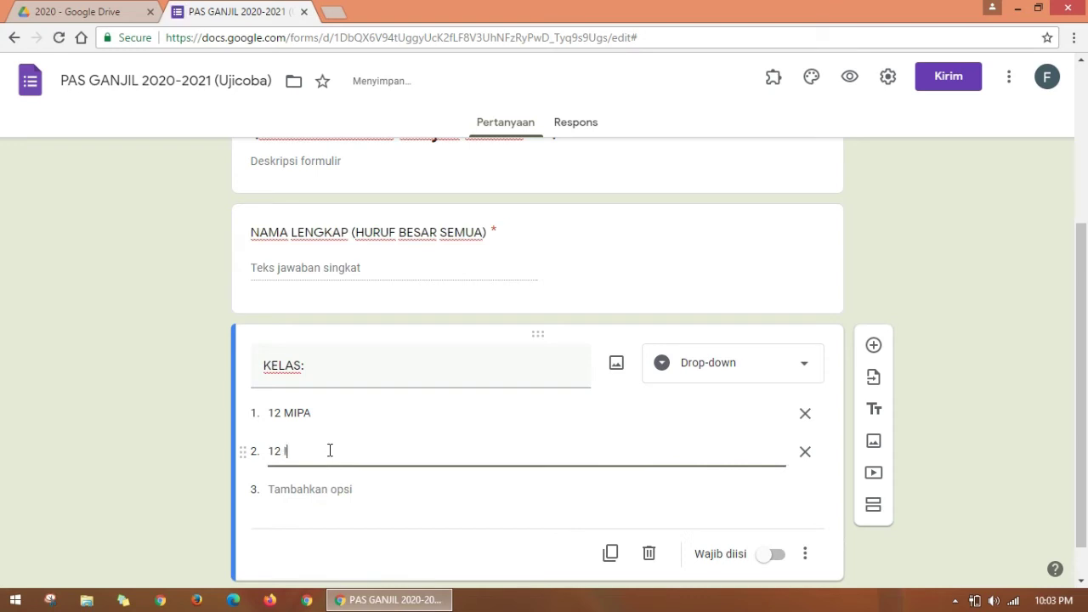
{"action": "type", "text": " IPS 1"}
{"action": "left_click", "coordinate": [311, 488]}
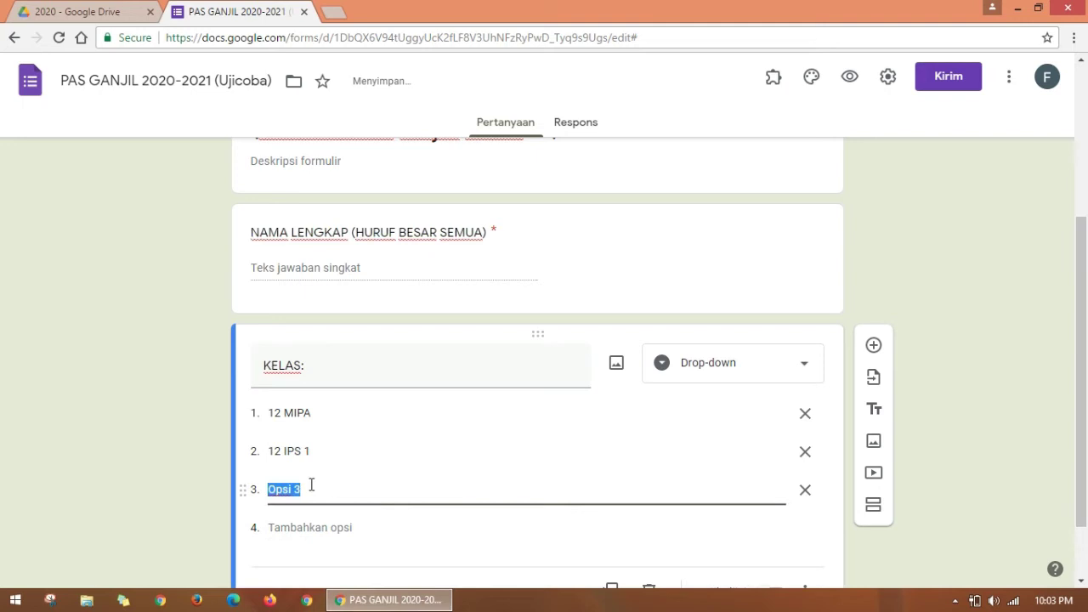
{"action": "type", "text": "12 IPS 2"}
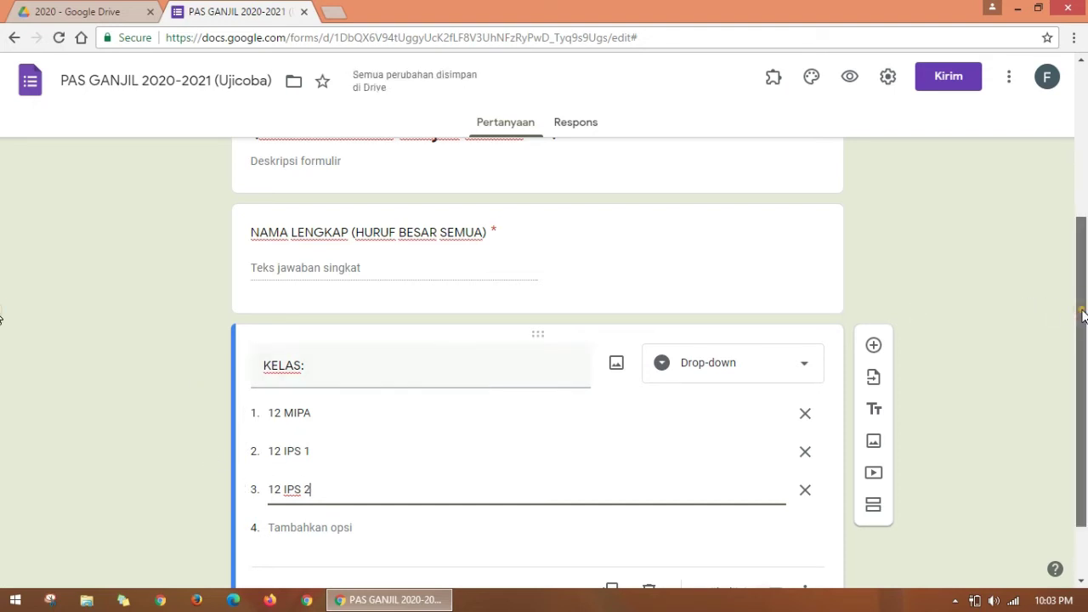
{"action": "scroll", "coordinate": [3, 285], "scroll_direction": "up", "scroll_amount": 1}
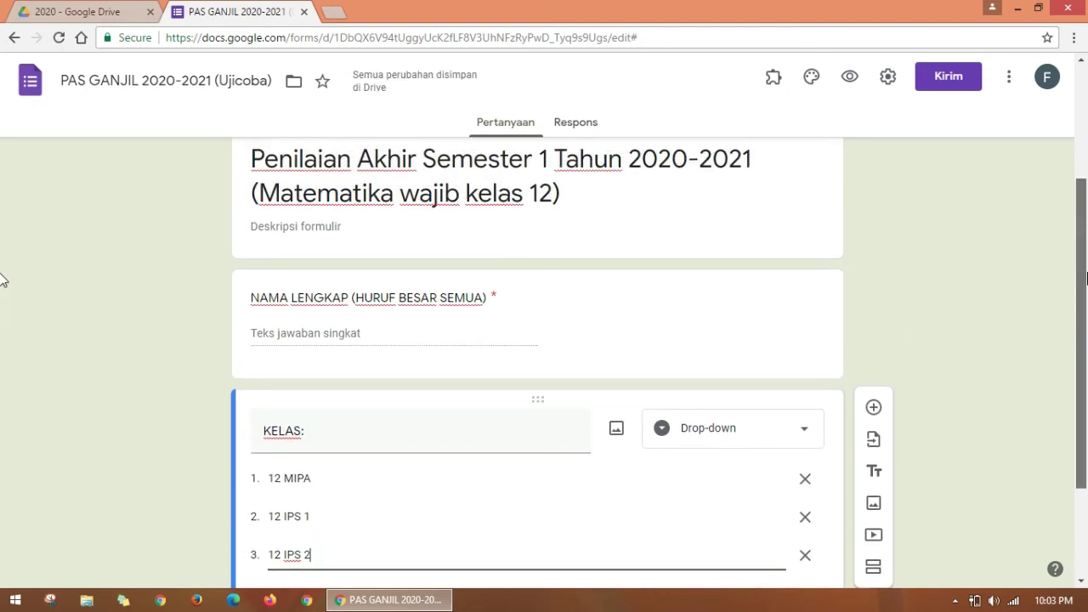
{"action": "scroll", "coordinate": [2, 281], "scroll_direction": "down", "scroll_amount": 2}
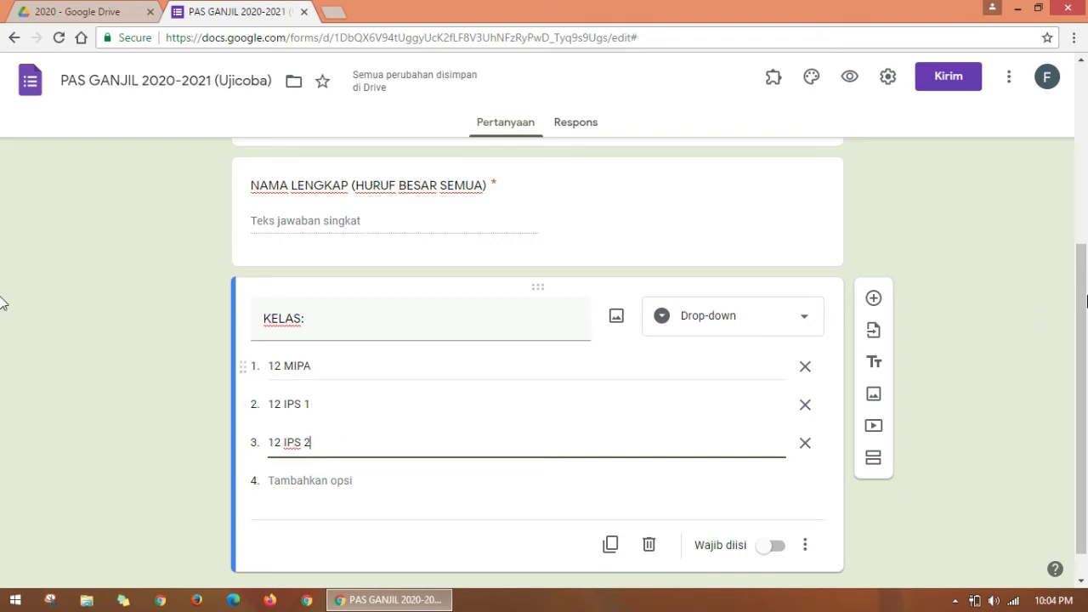
Step: Make KELAS required and start a new question titled TOKEN below it
{"action": "left_click", "coordinate": [780, 547]}
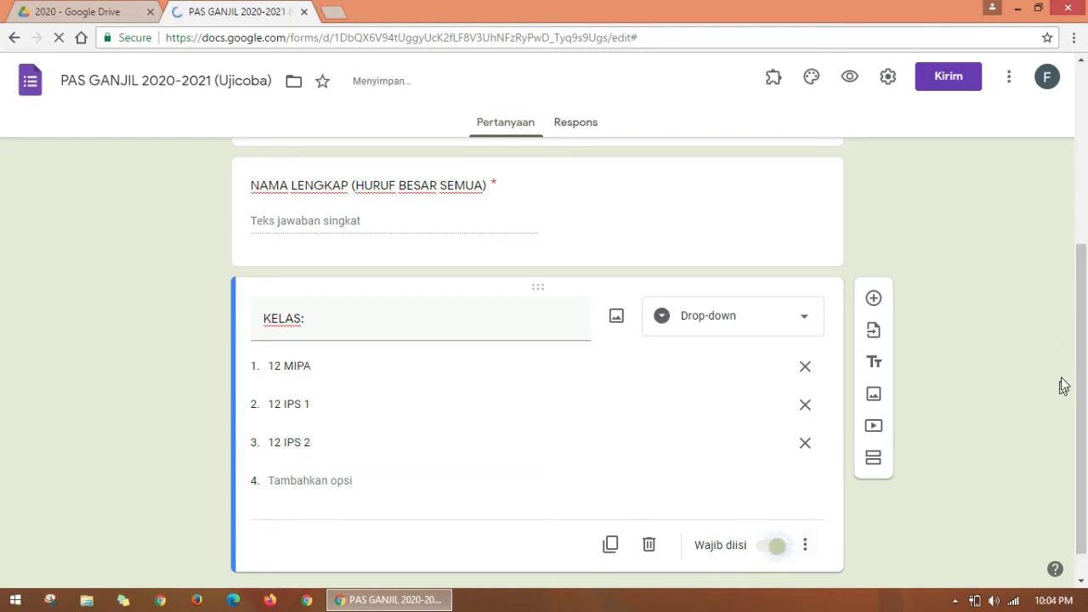
{"action": "left_click", "coordinate": [1077, 354]}
{"action": "left_click_drag", "start_coordinate": [1081, 393], "coordinate": [1077, 435]}
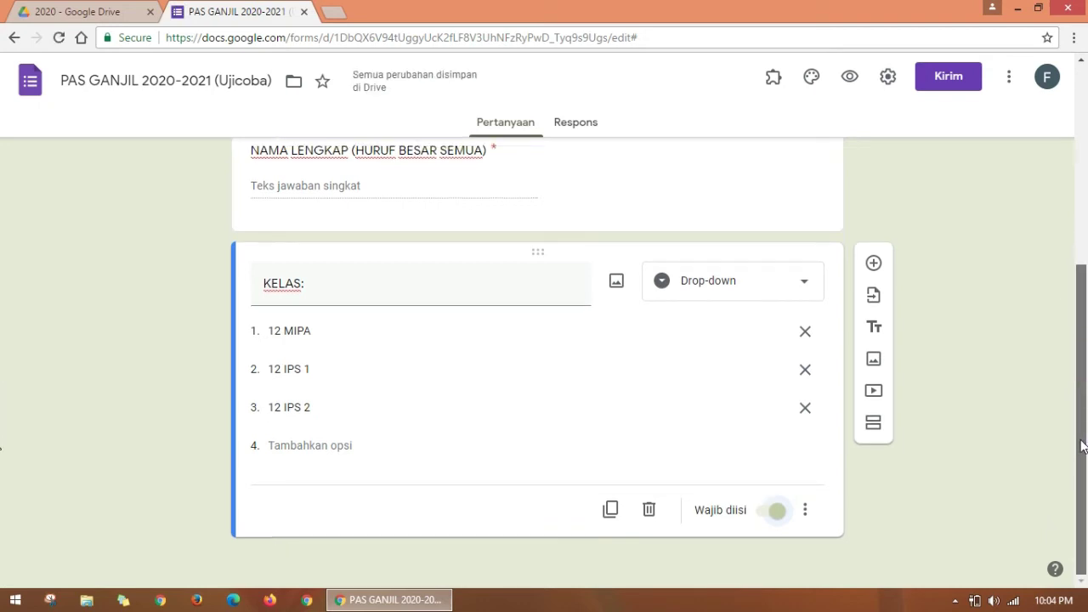
{"action": "left_click", "coordinate": [877, 265]}
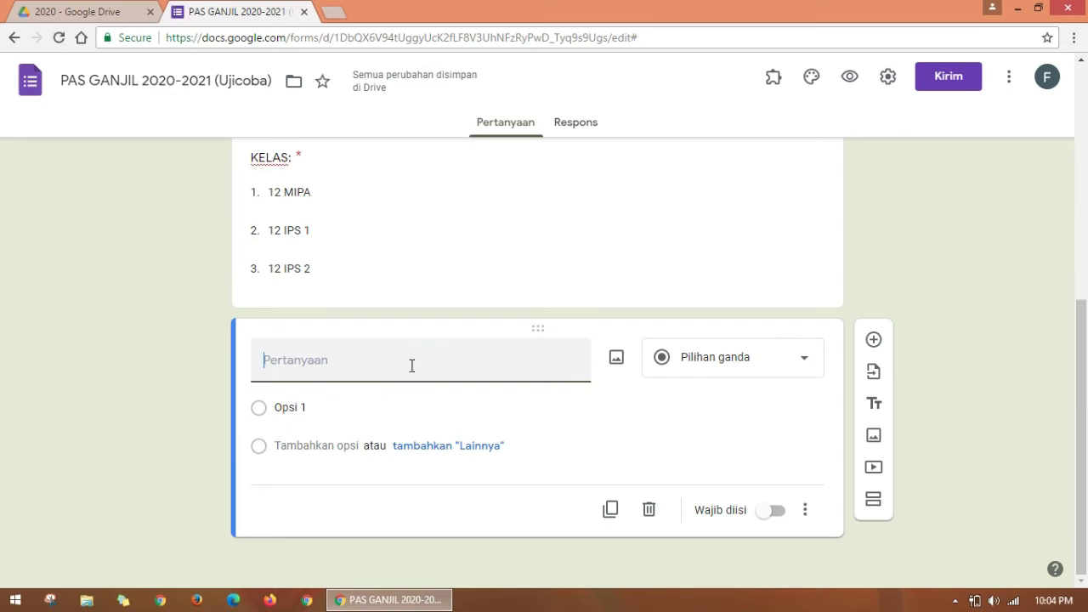
{"action": "type", "text": "TOKEN"}
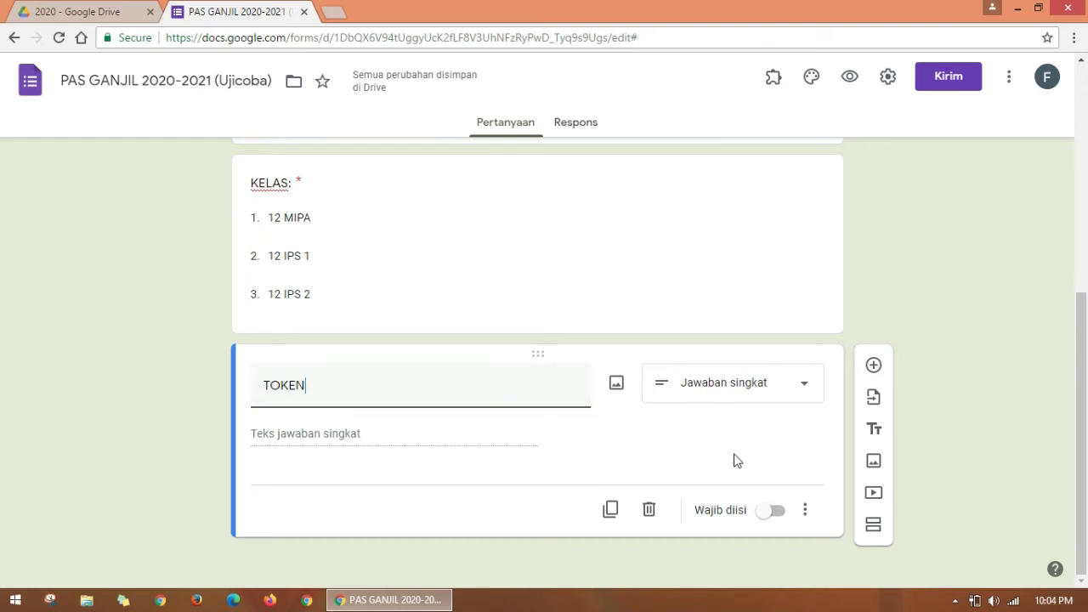
Step: Make the TOKEN question required and show its extra options menu
{"action": "left_click", "coordinate": [776, 520]}
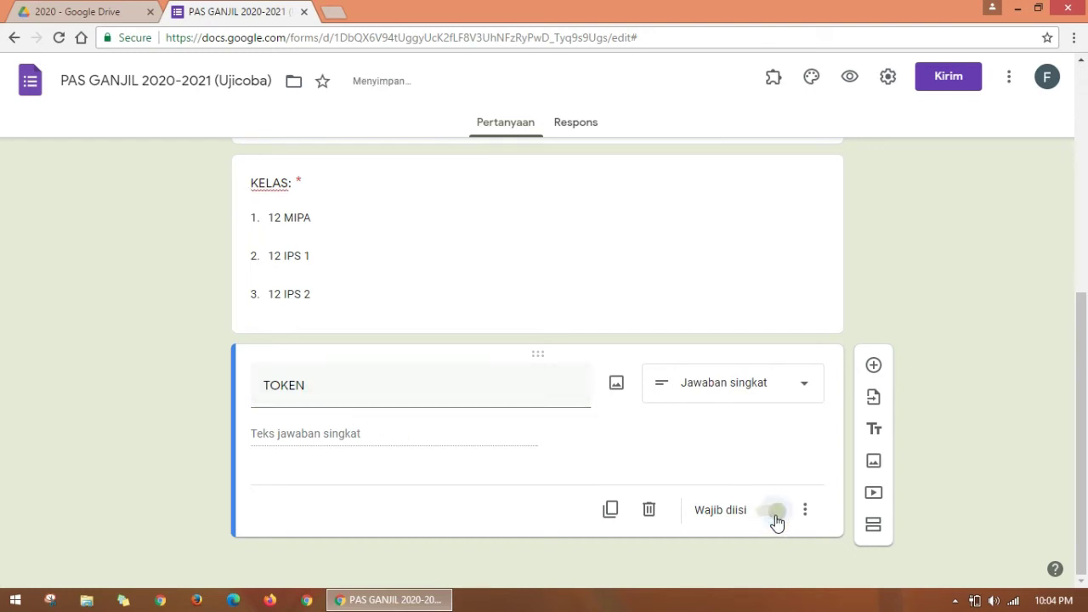
{"action": "left_click", "coordinate": [367, 437]}
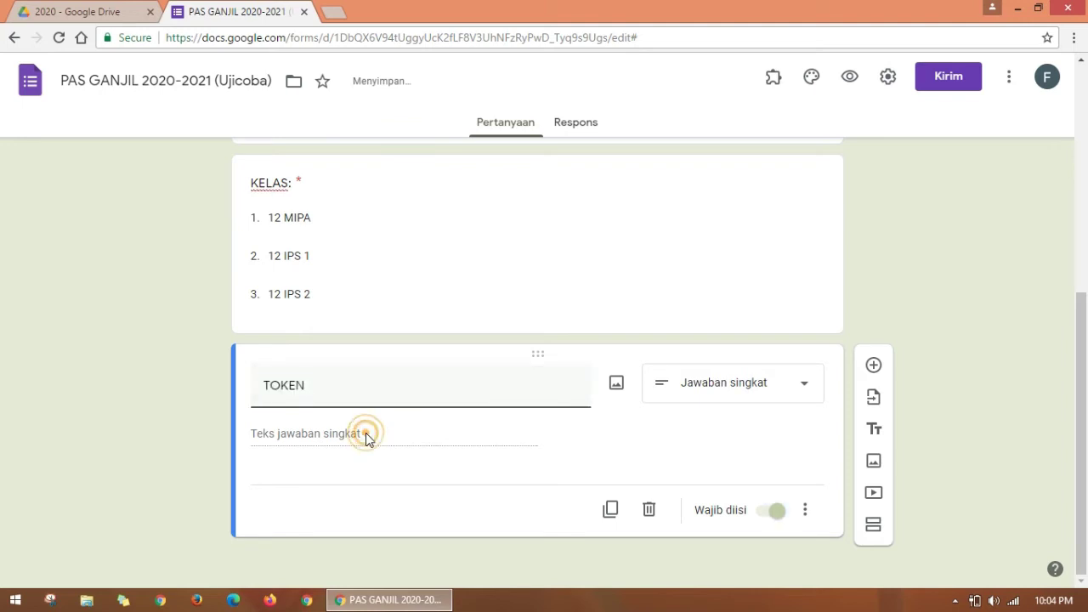
{"action": "double_click", "coordinate": [348, 392]}
{"action": "left_click", "coordinate": [357, 392]}
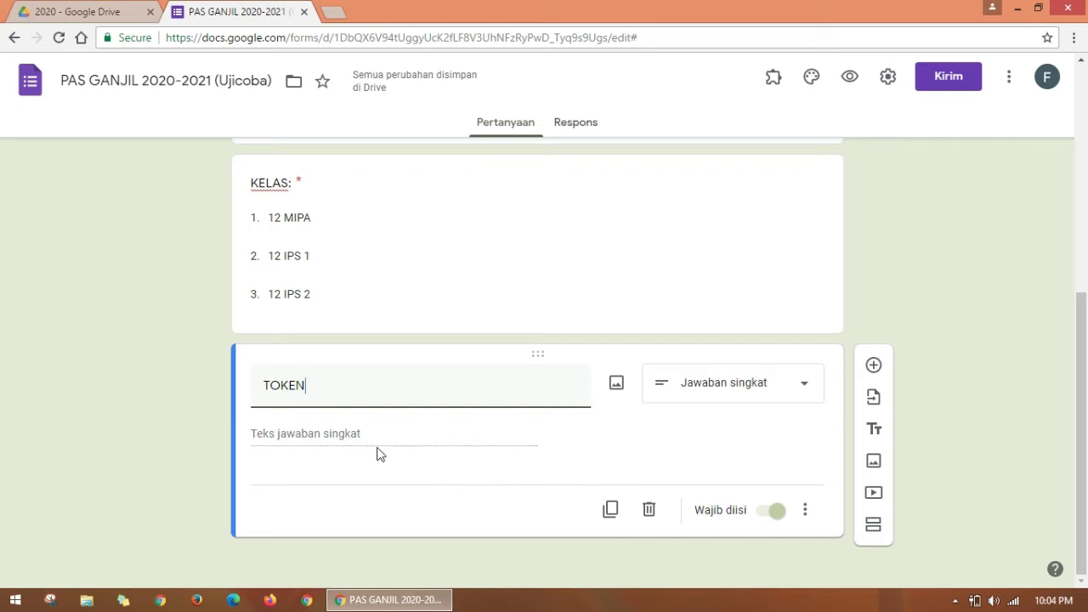
{"action": "left_click", "coordinate": [804, 514]}
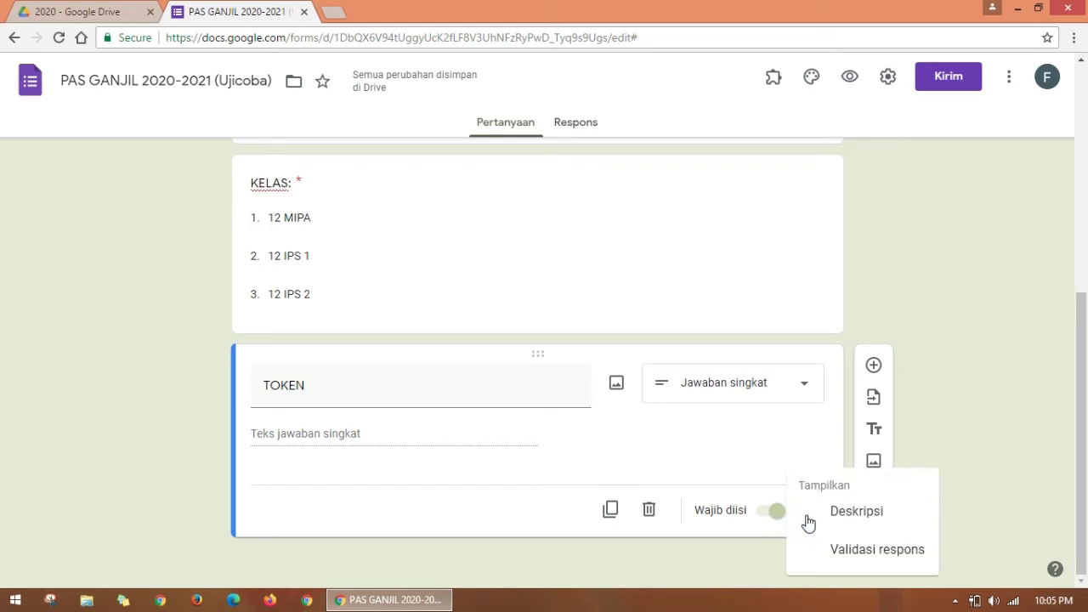
Step: Add Teks response validation to TOKEN requiring answers to contain the token value
{"action": "left_click", "coordinate": [837, 552]}
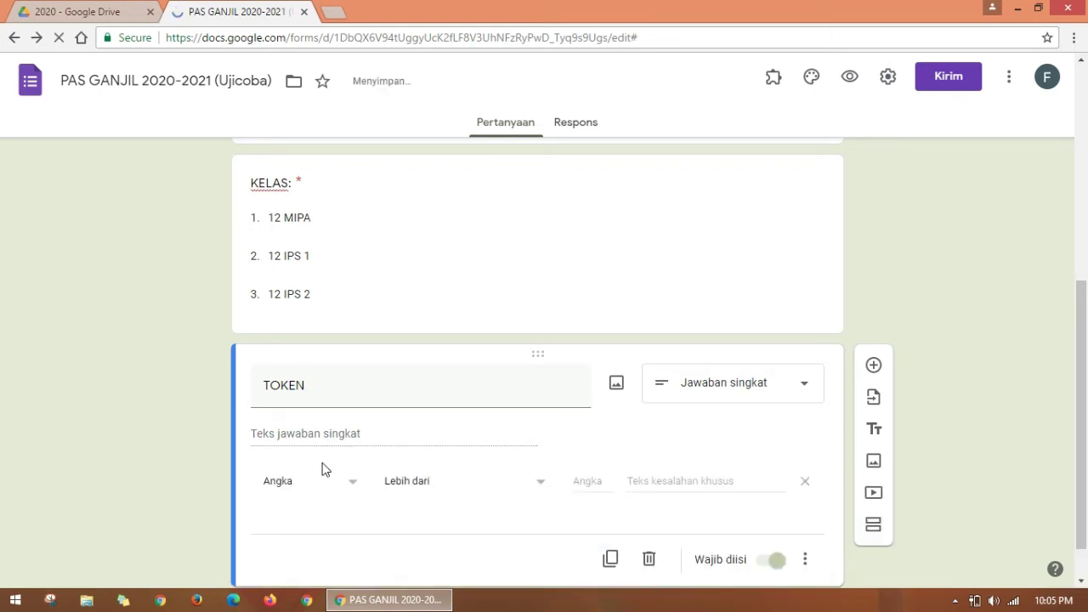
{"action": "left_click", "coordinate": [353, 495]}
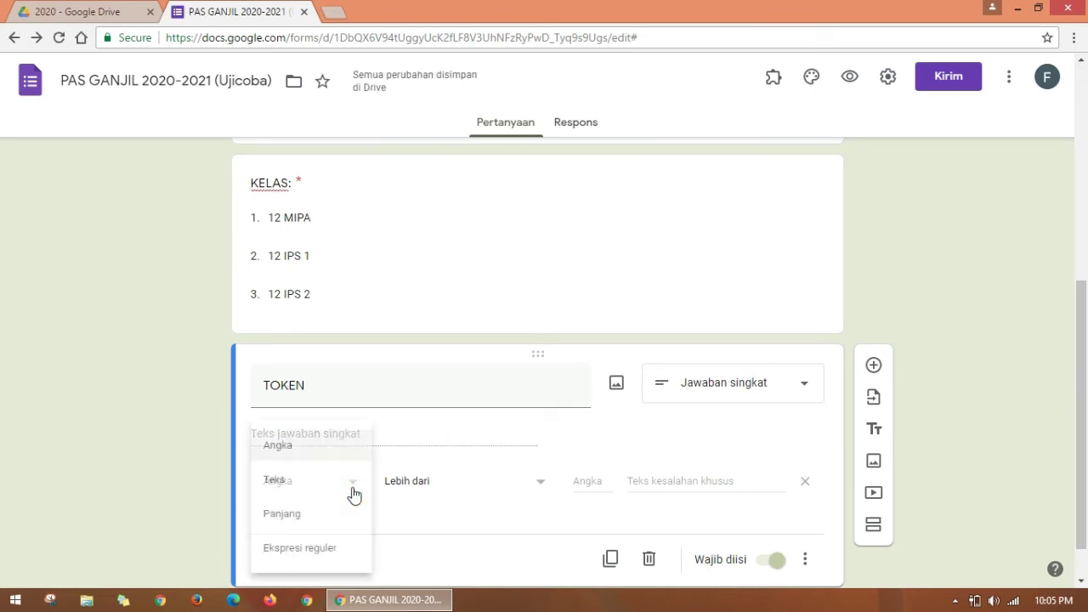
{"action": "left_click", "coordinate": [288, 485]}
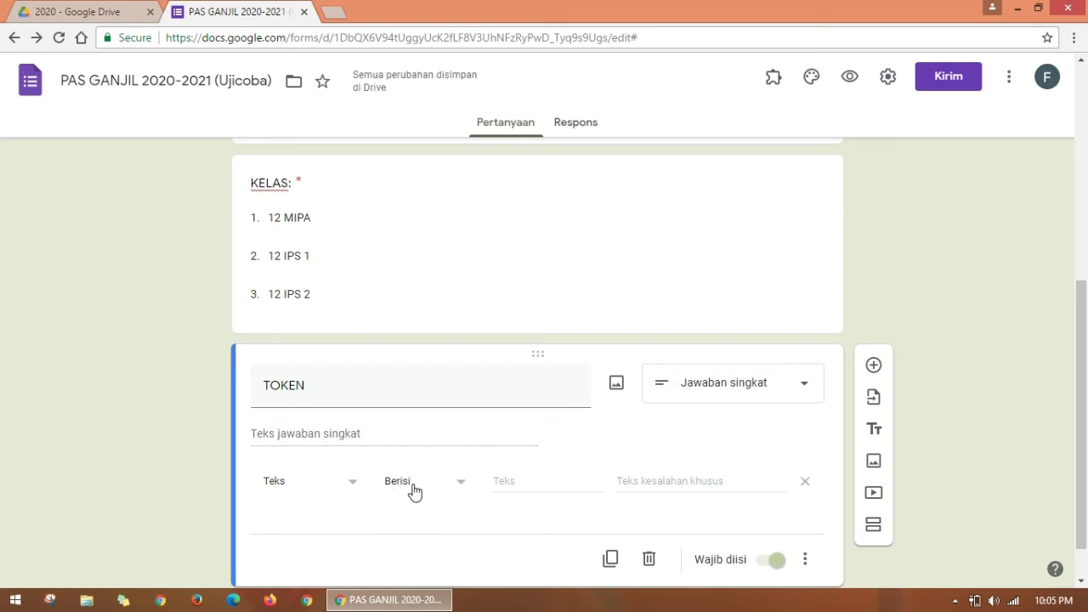
{"action": "left_click", "coordinate": [521, 483]}
{"action": "key", "text": "F5"}
{"action": "type", "text": "ASD123"}
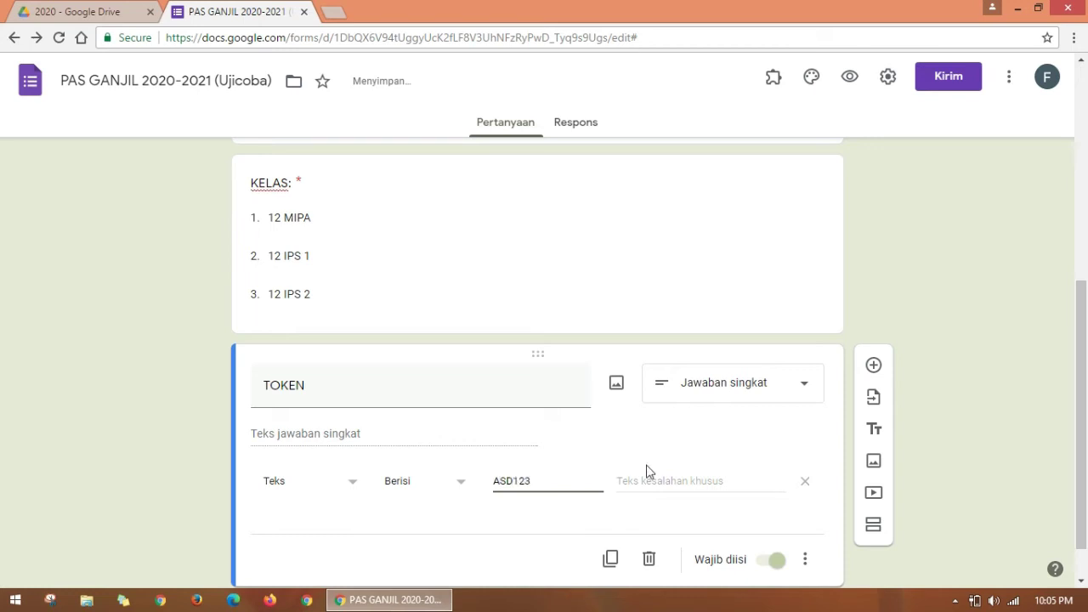
{"action": "left_click_drag", "start_coordinate": [537, 481], "coordinate": [478, 495]}
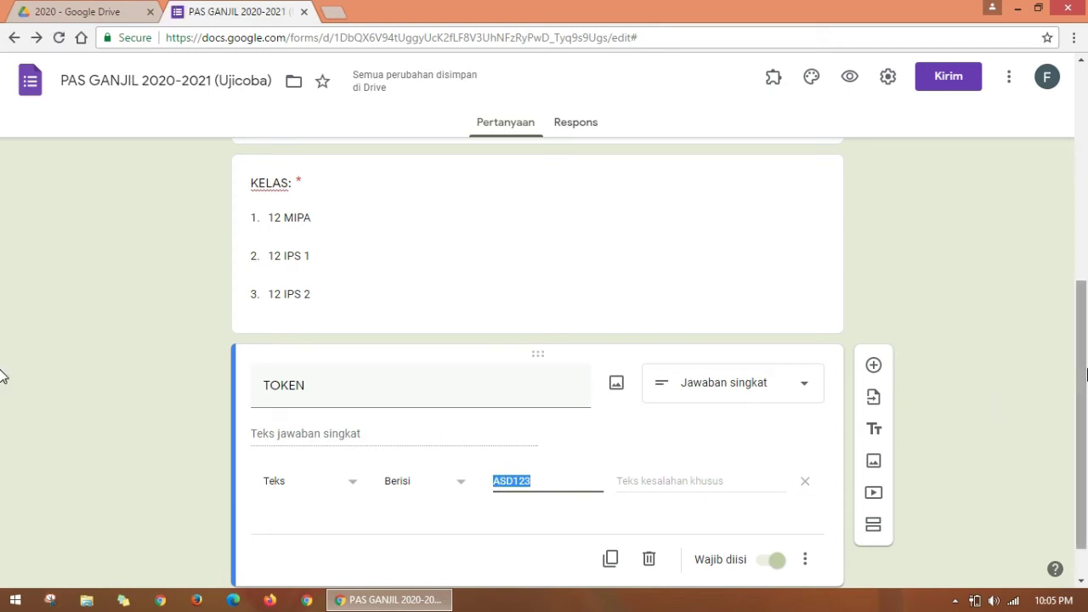
Step: Set the custom validation error message to 'Token anda salah'
{"action": "left_click_drag", "start_coordinate": [1084, 379], "coordinate": [1082, 404]}
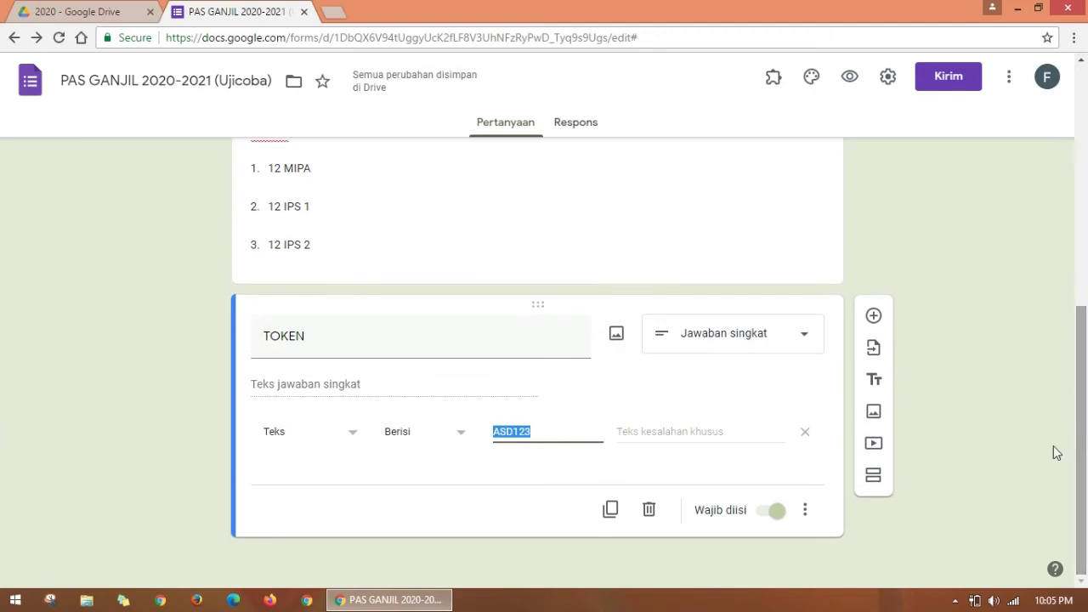
{"action": "left_click", "coordinate": [712, 431]}
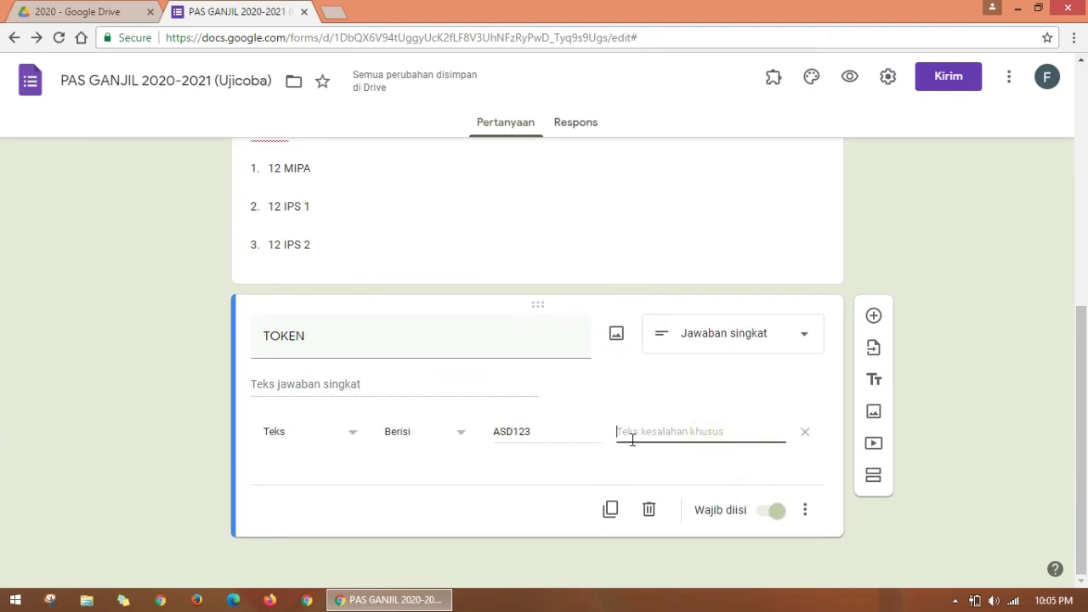
{"action": "left_click", "coordinate": [752, 434]}
{"action": "type", "text": "T"}
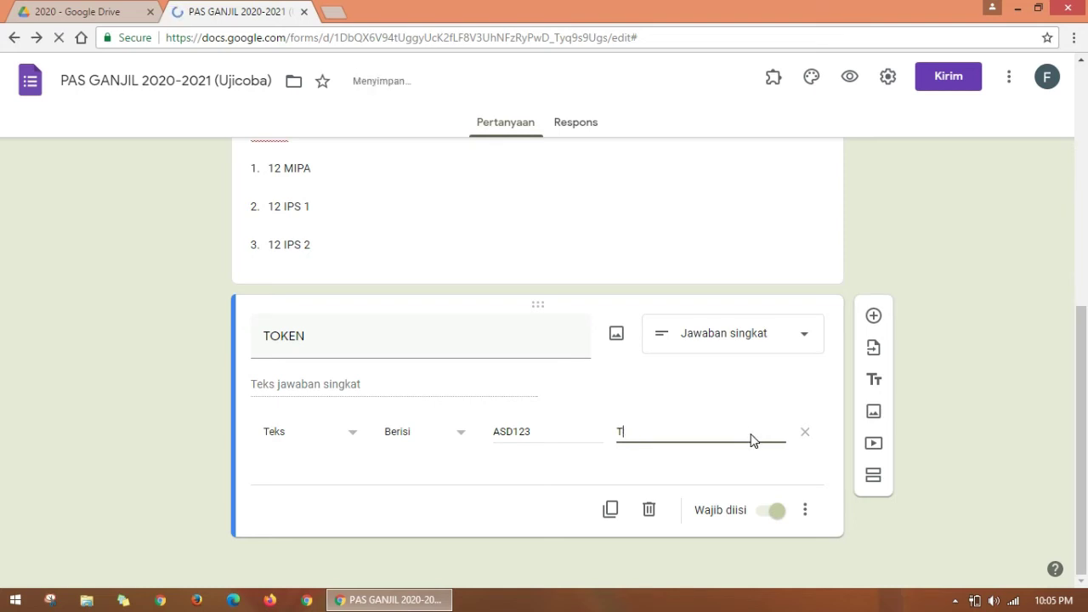
{"action": "type", "text": "Ooken anda salah"}
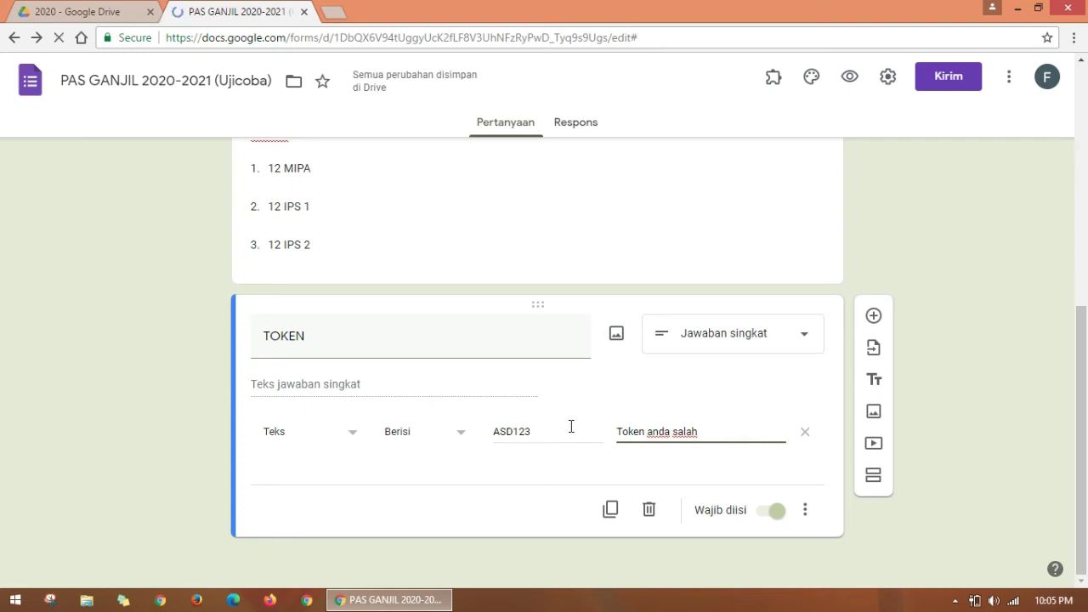
{"action": "left_click_drag", "start_coordinate": [561, 433], "coordinate": [497, 431]}
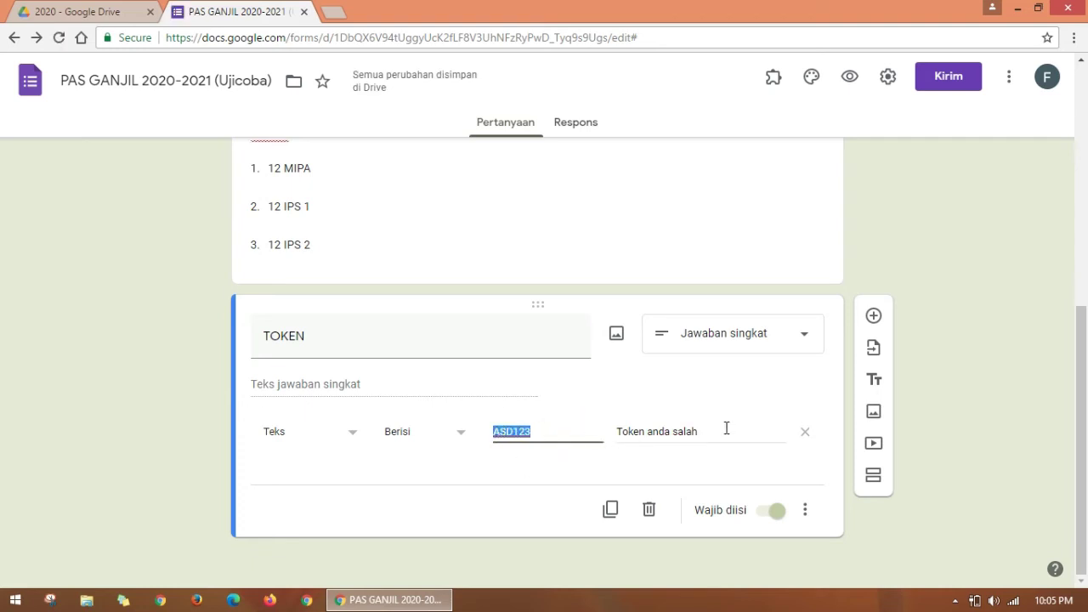
{"action": "left_click_drag", "start_coordinate": [727, 427], "coordinate": [600, 425]}
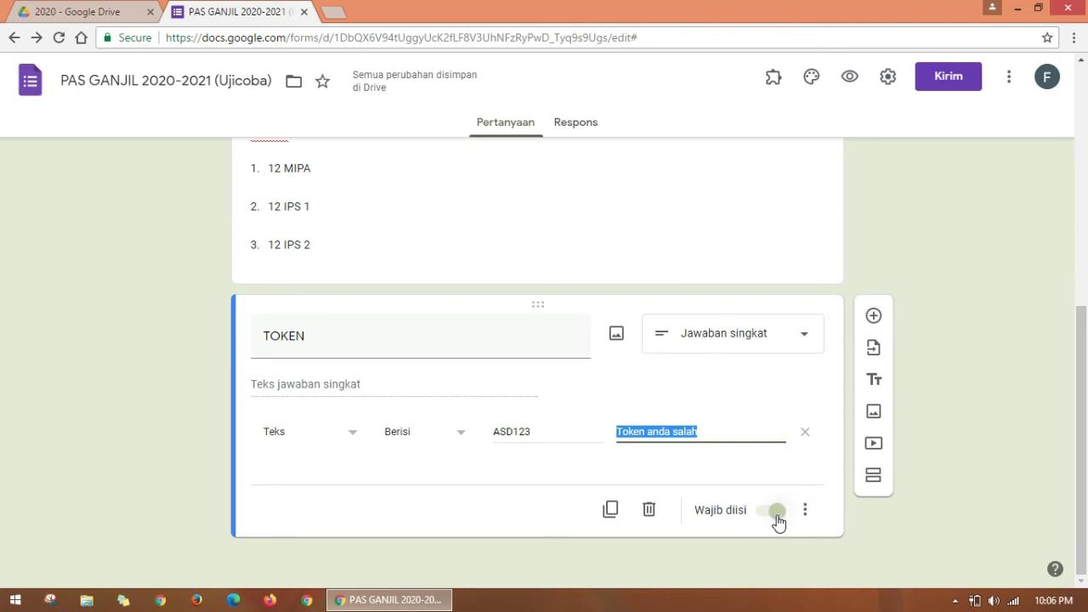
Step: Insert a new section, Bagian 2 dari 2, after the TOKEN question
{"action": "left_click_drag", "start_coordinate": [1081, 407], "coordinate": [1086, 287]}
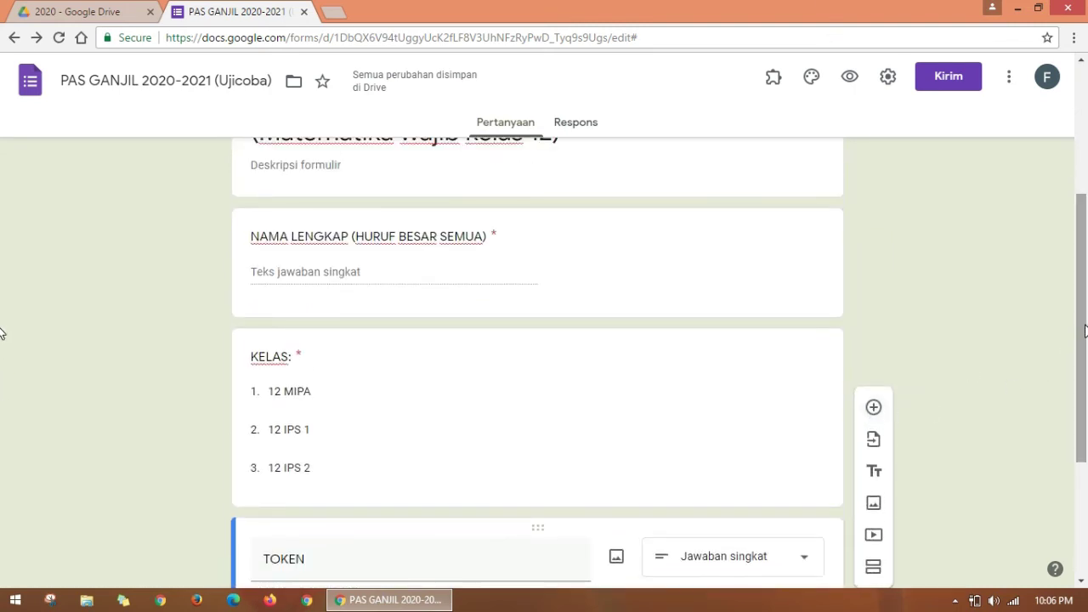
{"action": "left_click_drag", "start_coordinate": [1082, 406], "coordinate": [1062, 463]}
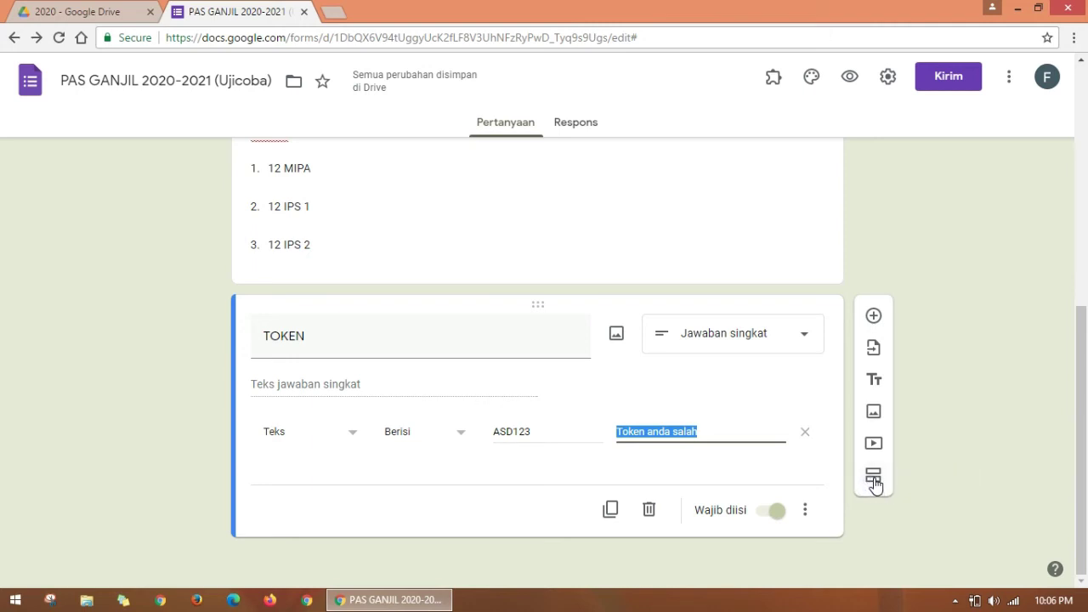
{"action": "left_click", "coordinate": [874, 481]}
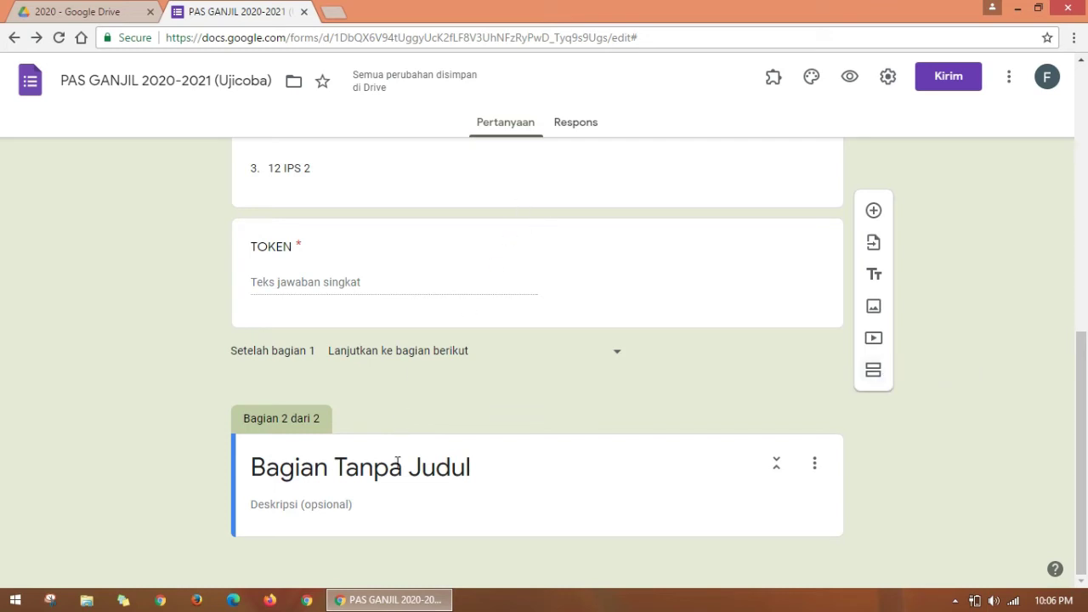
Step: Rename the untitled section to 'PILIHLAH JAWABAN YANG ANDA ANGGAP BENAR'
{"action": "left_click", "coordinate": [521, 468]}
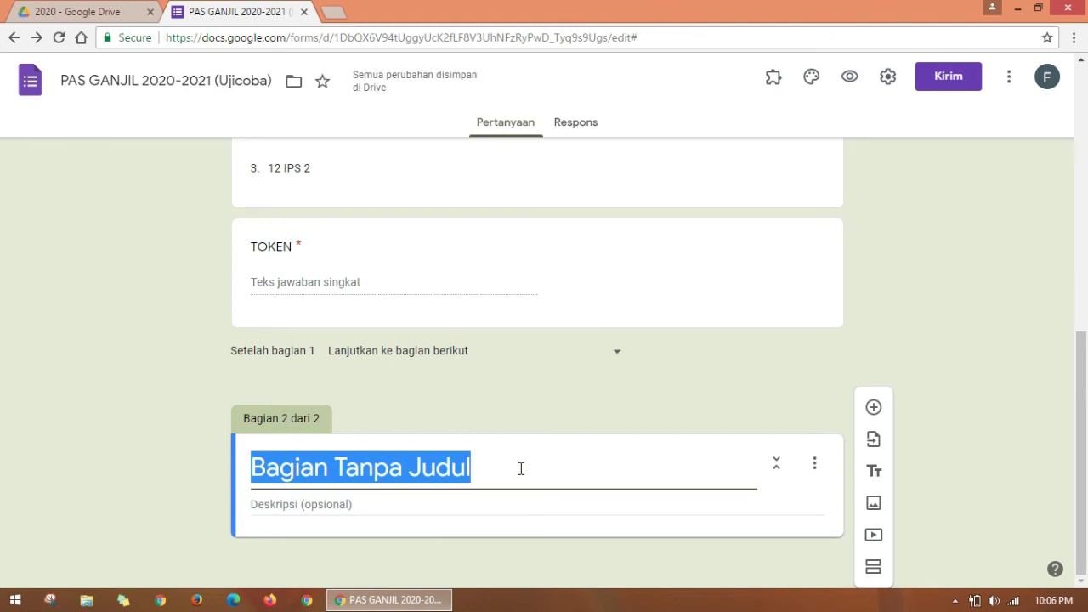
{"action": "type", "text": "PI"}
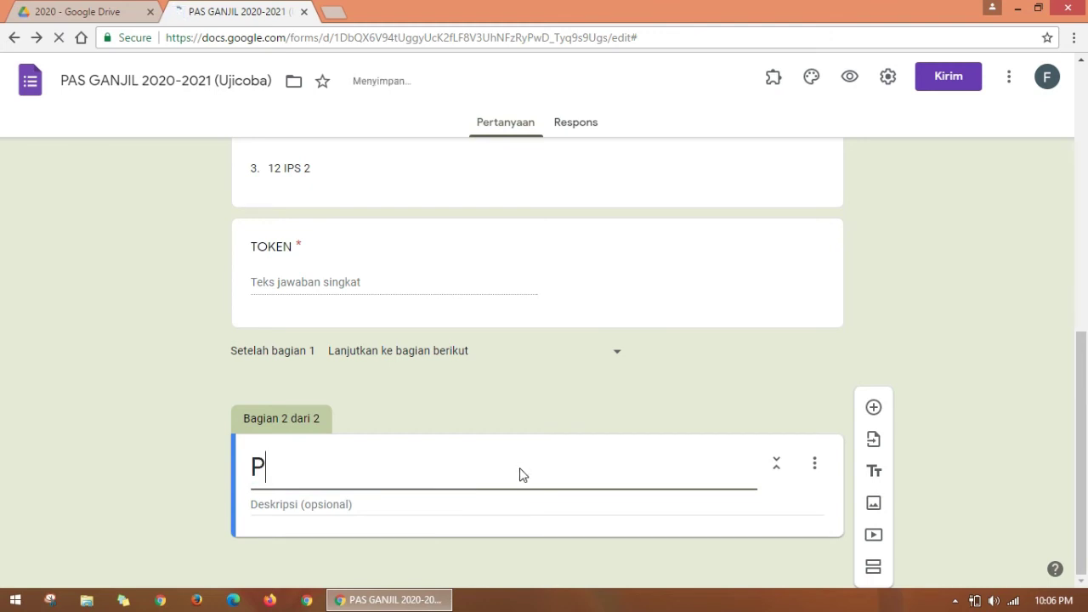
{"action": "type", "text": "LI"}
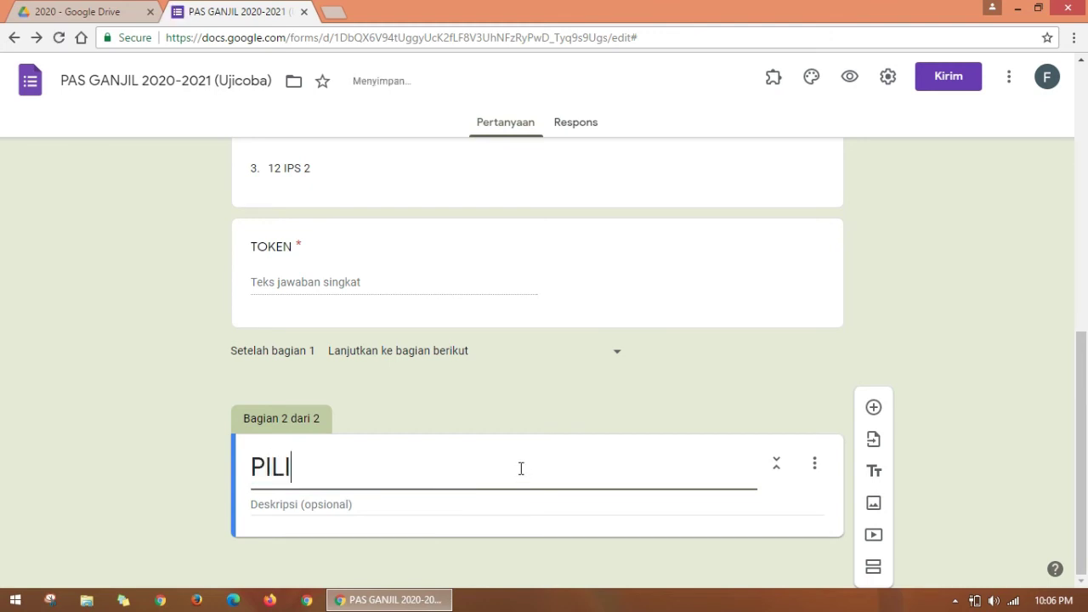
{"action": "type", "text": "HLAH J"}
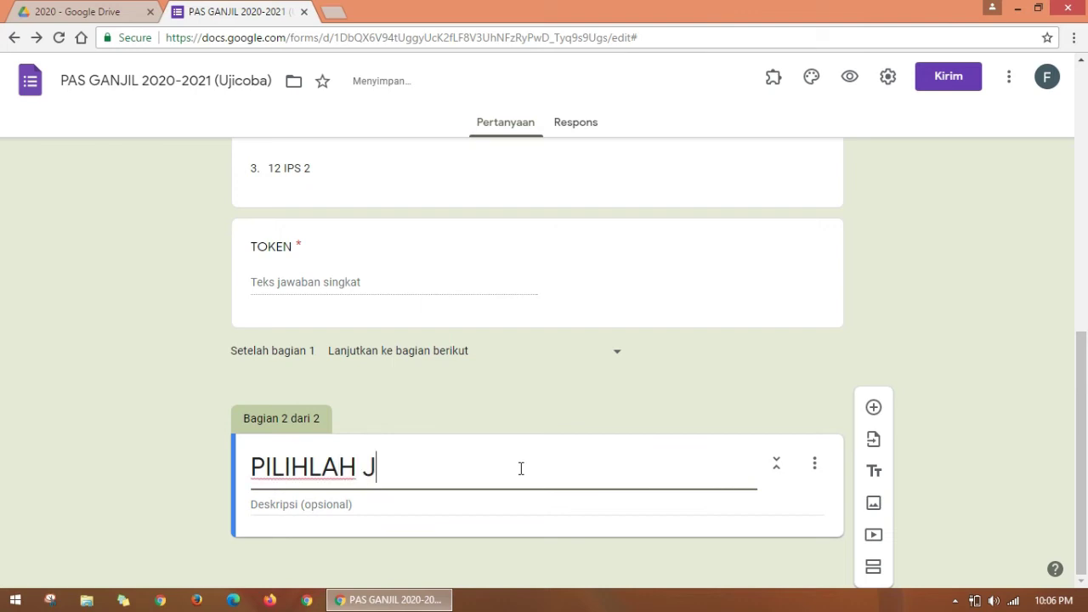
{"action": "type", "text": "AWABAN YANG"}
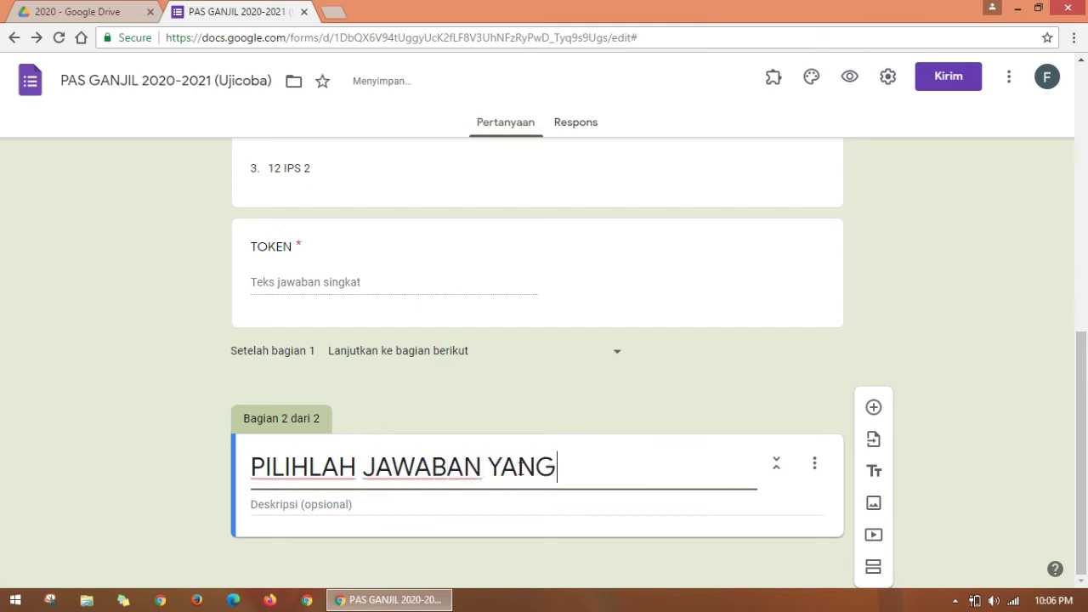
{"action": "type", "text": " AD"}
{"action": "key", "text": "BackSpace"}
{"action": "type", "text": "NDA "}
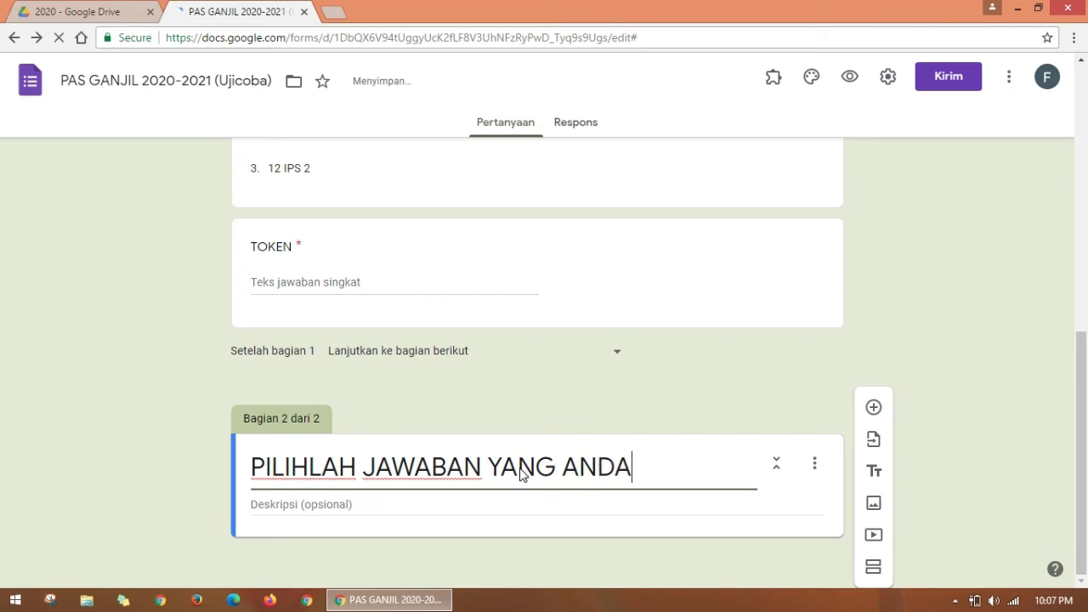
{"action": "type", "text": "ANGGA"}
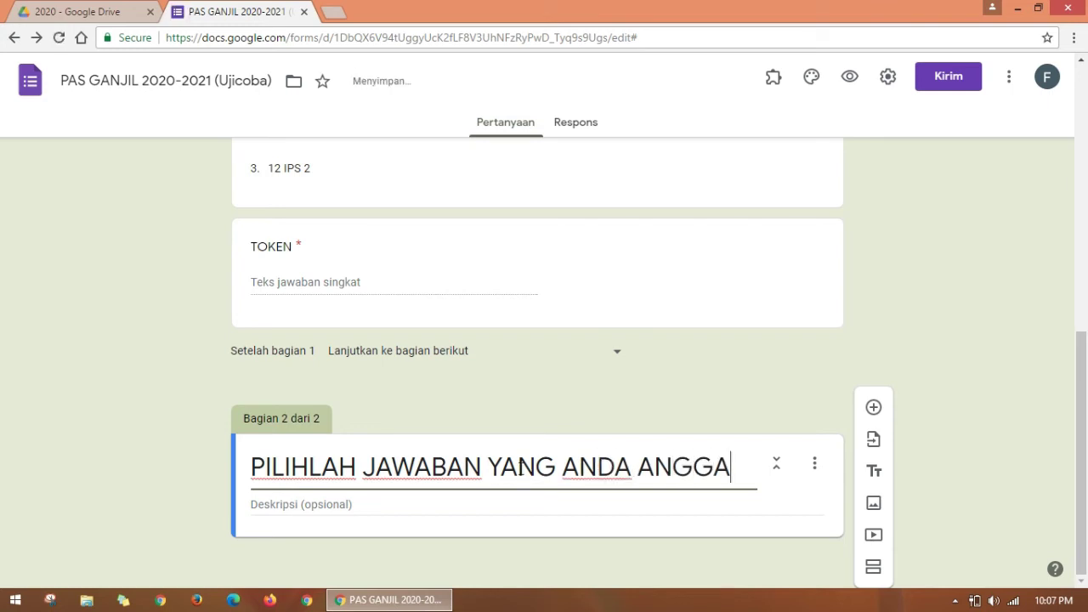
{"action": "type", "text": "P BENAR"}
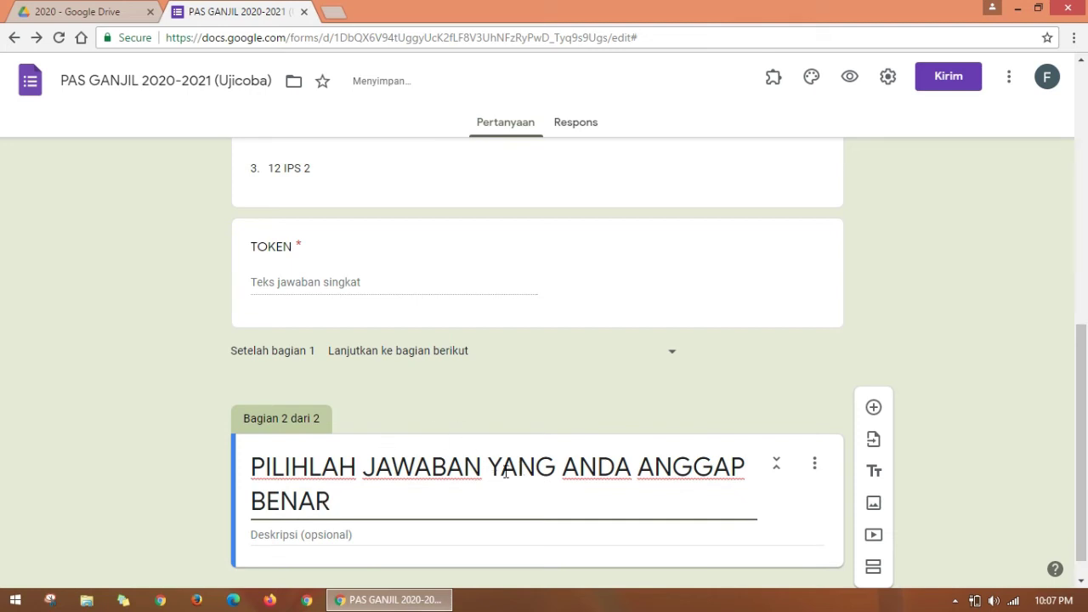
{"action": "left_click_drag", "start_coordinate": [1085, 383], "coordinate": [1085, 457]}
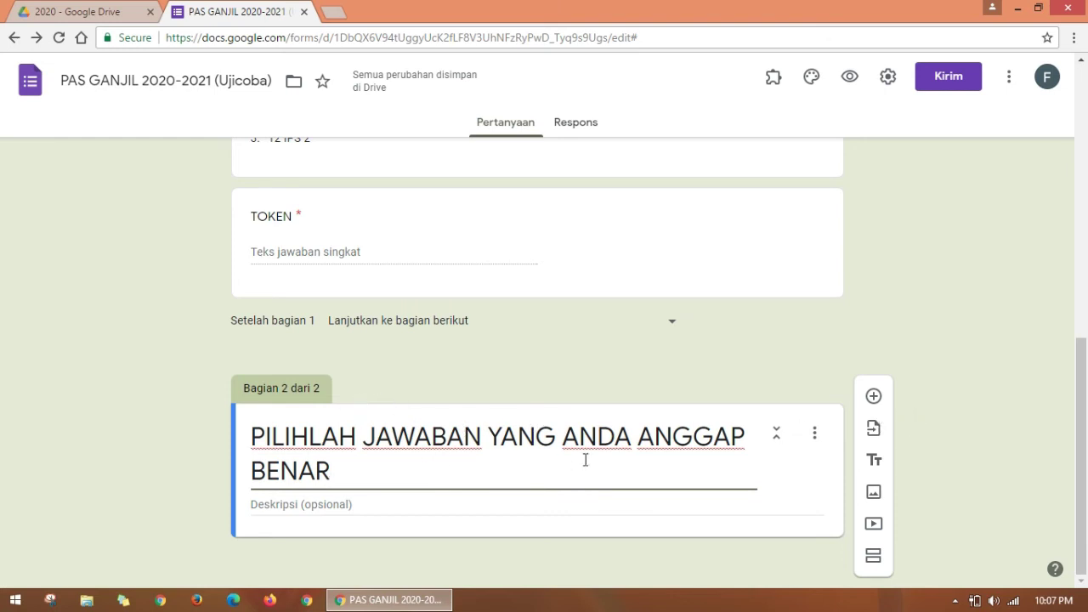
Step: Add a blank multiple-choice question under the PILIHLAH JAWABAN section and review the form
{"action": "left_click", "coordinate": [872, 398]}
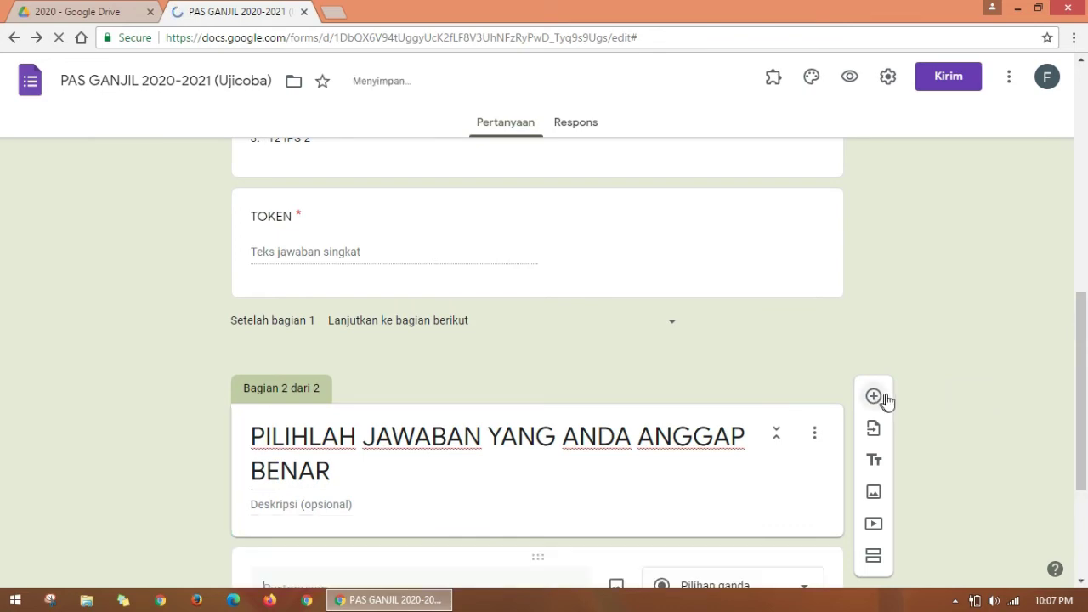
{"action": "left_click_drag", "start_coordinate": [1086, 317], "coordinate": [1078, 108]}
{"action": "scroll", "coordinate": [1070, 139], "scroll_direction": "up", "scroll_amount": 1}
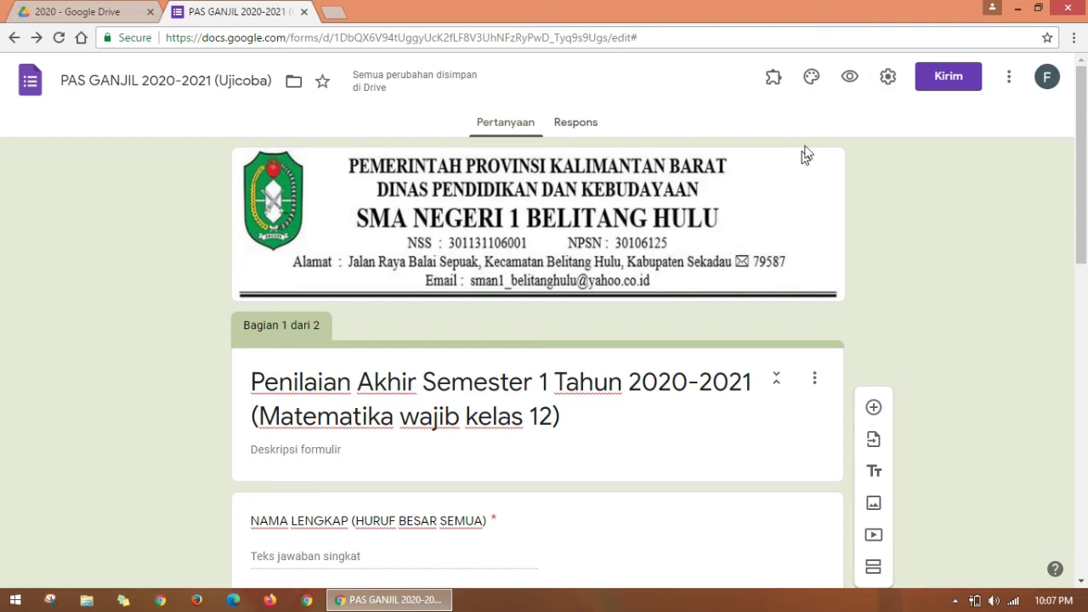
{"action": "mouse_move", "coordinate": [1080, 157]}
{"action": "left_mouse_down"}
{"action": "mouse_move", "coordinate": [1085, 505]}
{"action": "mouse_move", "coordinate": [1079, 151]}
{"action": "left_mouse_up"}
{"action": "scroll", "coordinate": [4, 123], "scroll_direction": "down", "scroll_amount": 10}
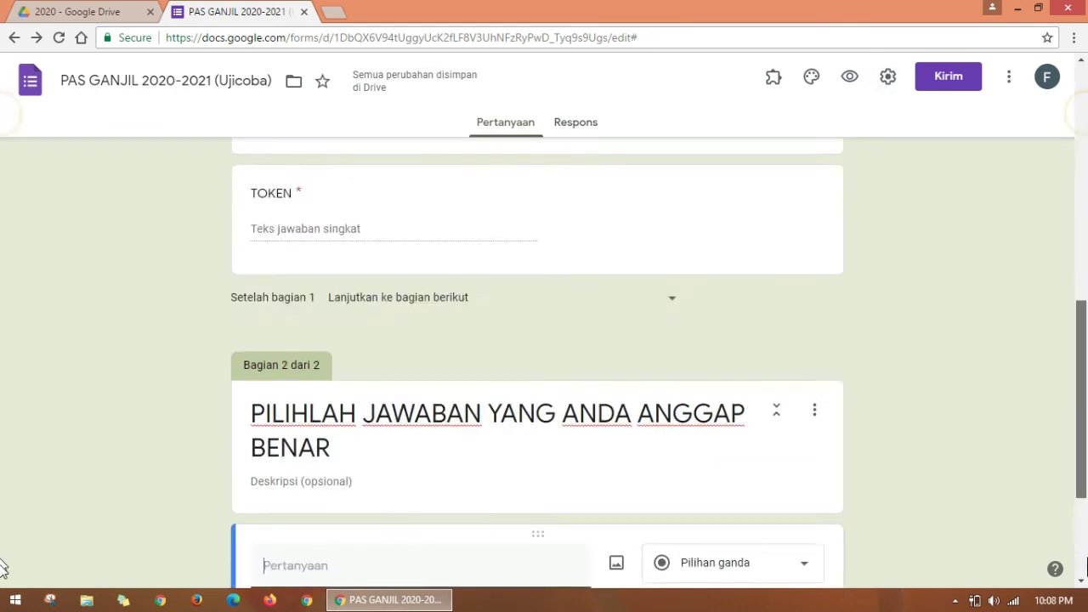
{"action": "scroll", "coordinate": [5, 257], "scroll_direction": "up", "scroll_amount": 10}
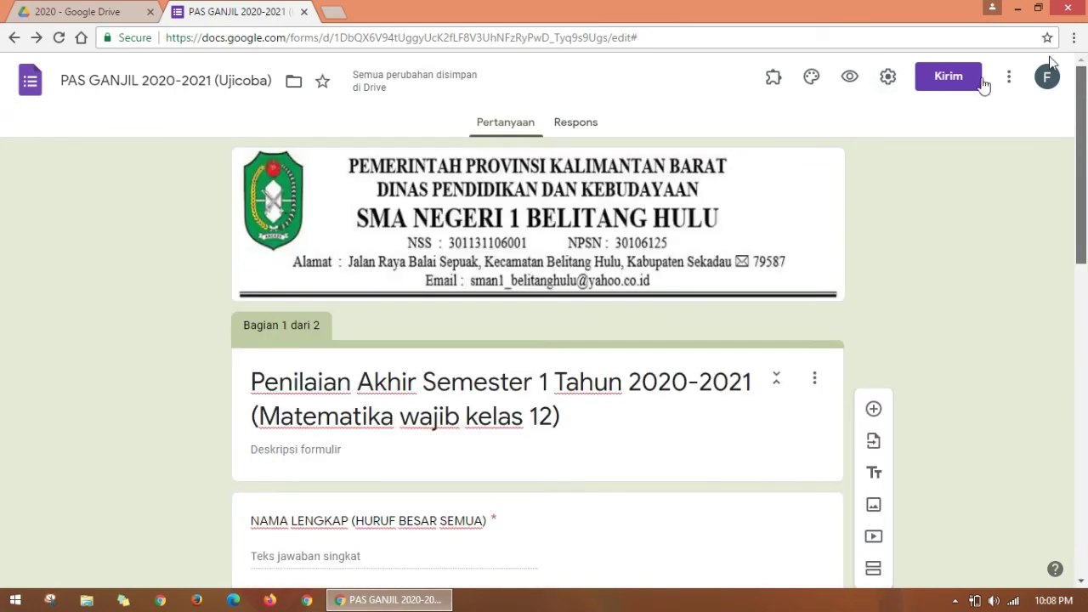
Step: In Settings > Umum, enable 'Batasi ke 1 tanggapan' to allow one response per person
{"action": "left_click", "coordinate": [888, 78]}
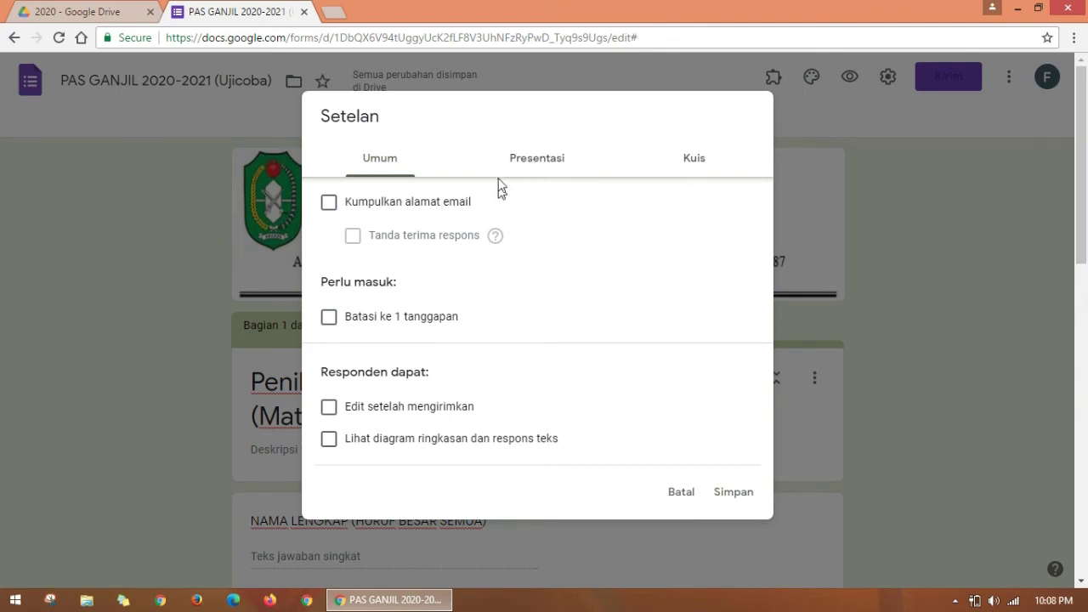
{"action": "left_click", "coordinate": [519, 163]}
{"action": "left_click", "coordinate": [691, 158]}
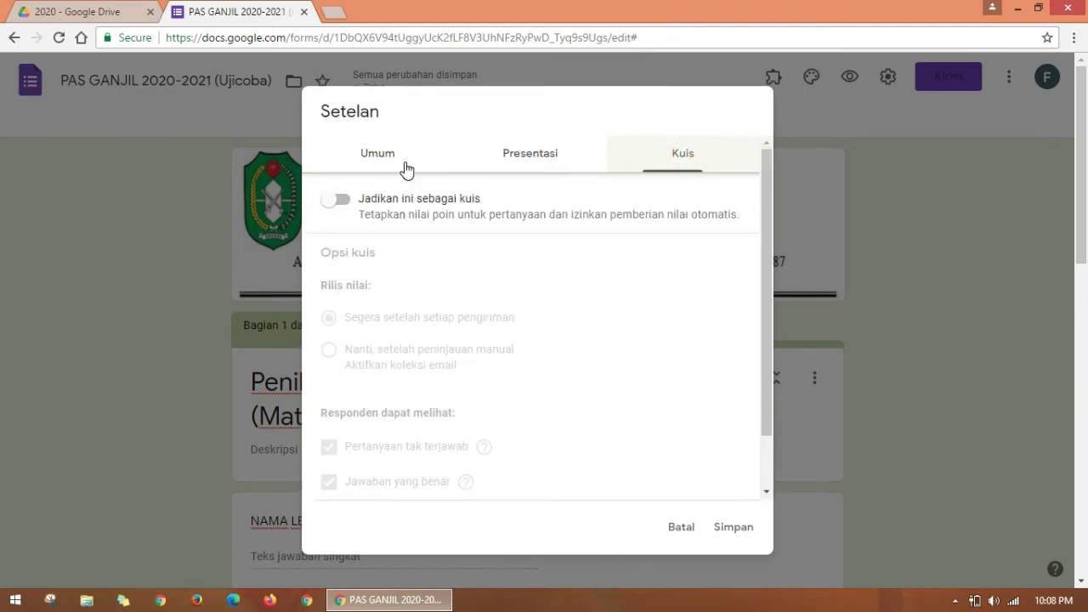
{"action": "left_click", "coordinate": [423, 162]}
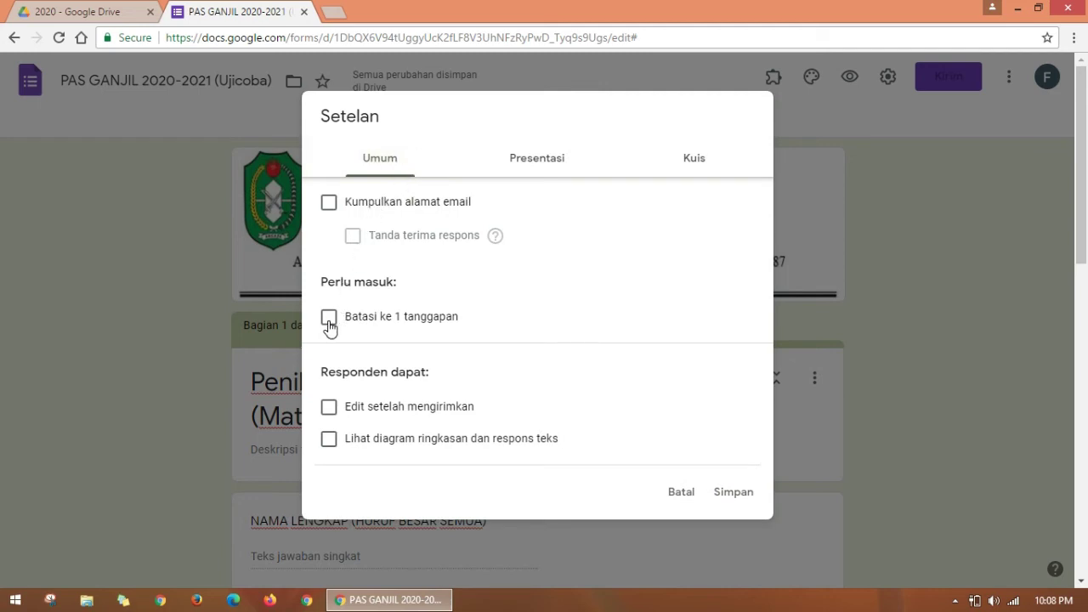
{"action": "left_click", "coordinate": [328, 322]}
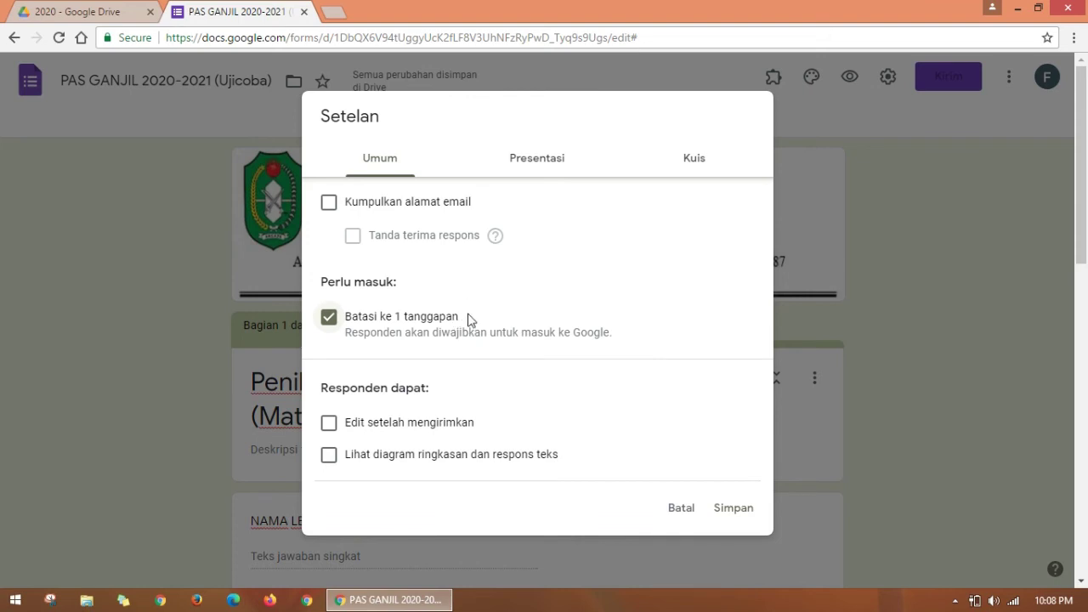
{"action": "left_click", "coordinate": [327, 321]}
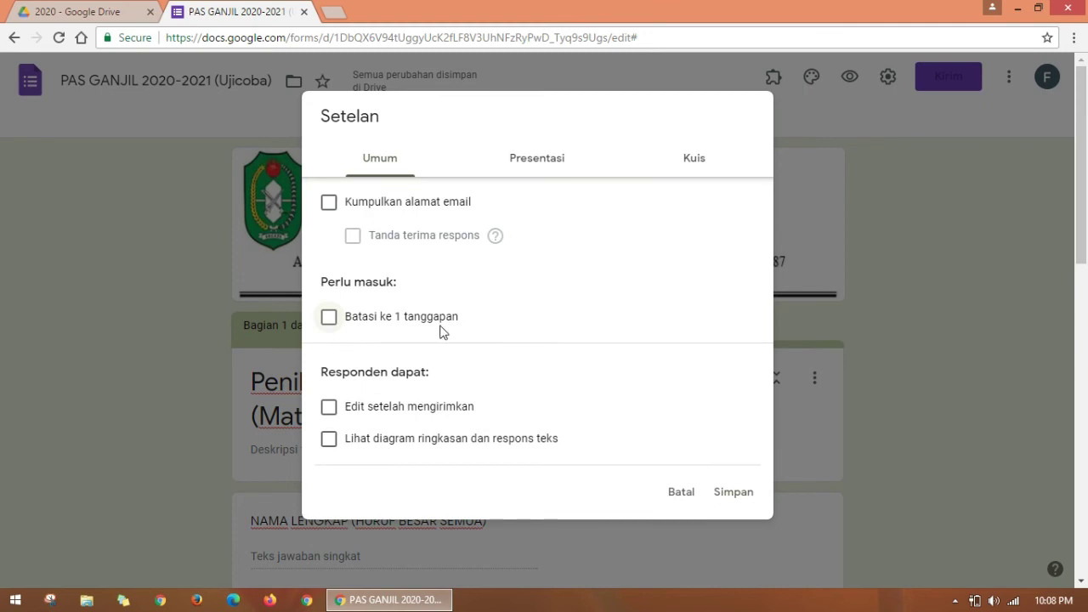
{"action": "left_click", "coordinate": [330, 323]}
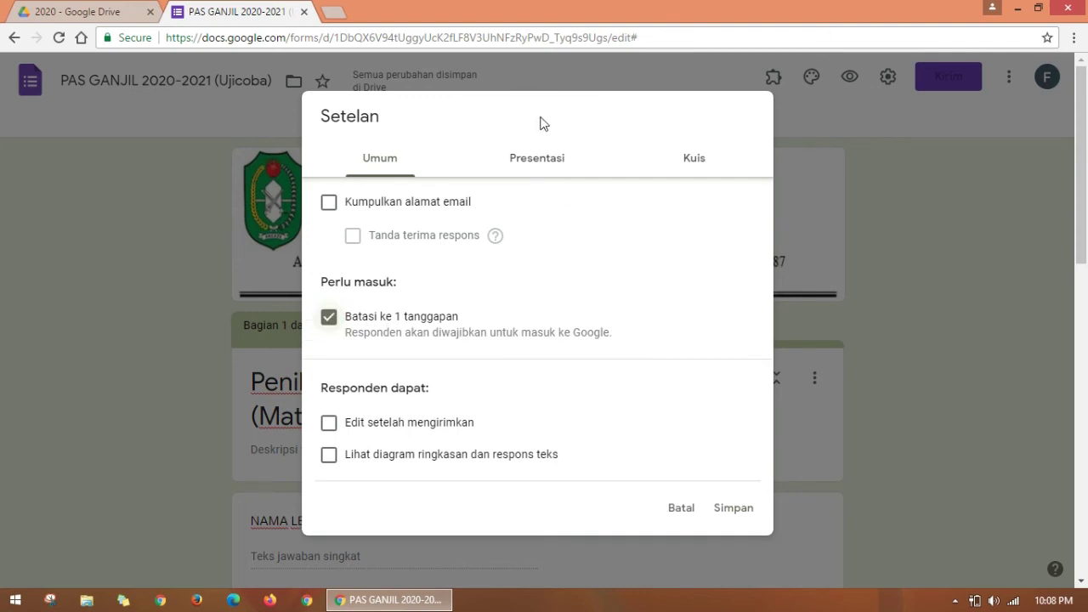
Step: Shuffle question order and set the 'SELAMAT, JAWABAN ANDA TELAH DIKIRIM…' confirmation message about results on the mading
{"action": "left_click", "coordinate": [539, 170]}
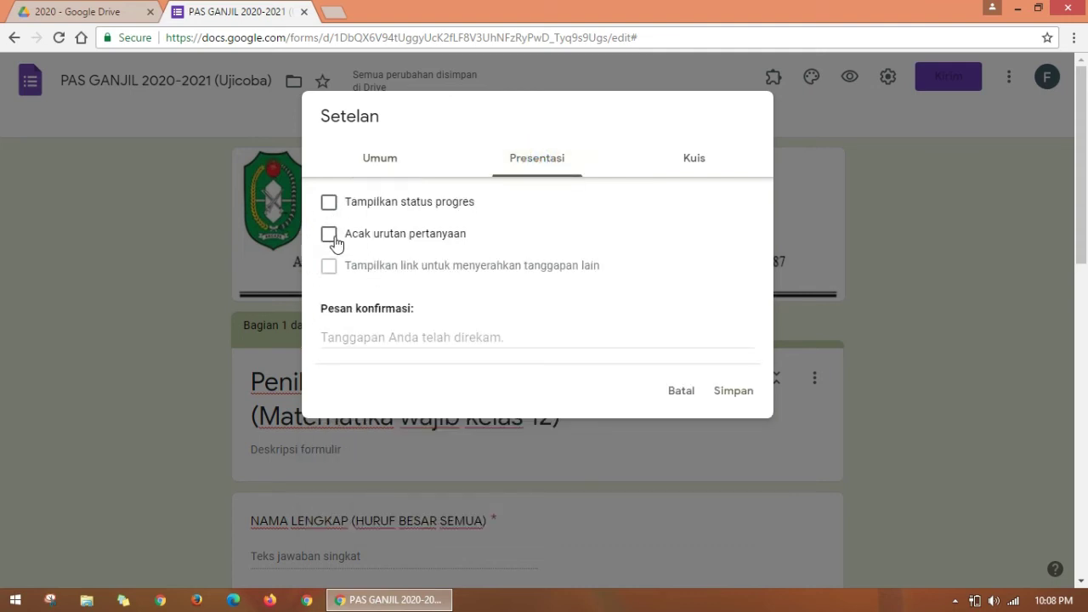
{"action": "left_click", "coordinate": [335, 241]}
{"action": "left_click", "coordinate": [376, 338]}
{"action": "left_click", "coordinate": [494, 334]}
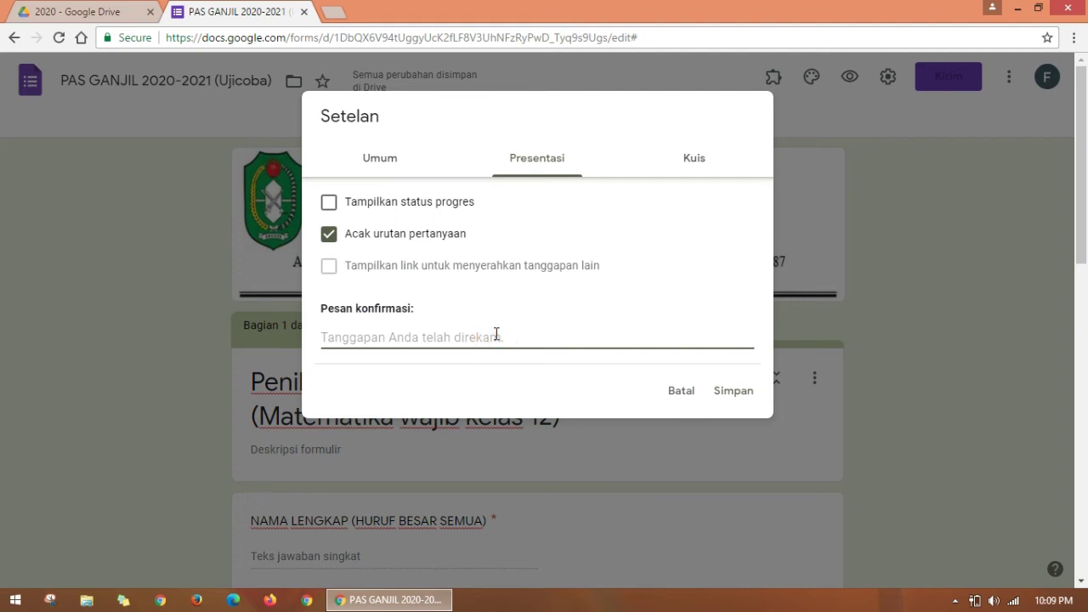
{"action": "type", "text": "sE"}
{"action": "key", "text": "BackSpace"}
{"action": "key", "text": "BackSpace"}
{"action": "type", "text": "SELAMAT"}
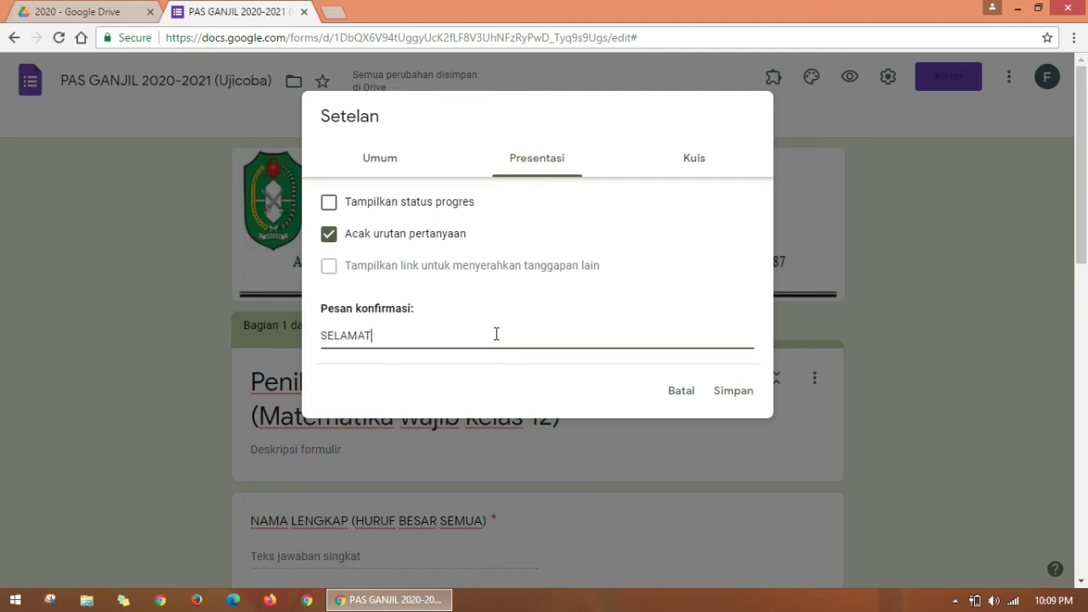
{"action": "type", "text": ", JAWABAN ANDA T"}
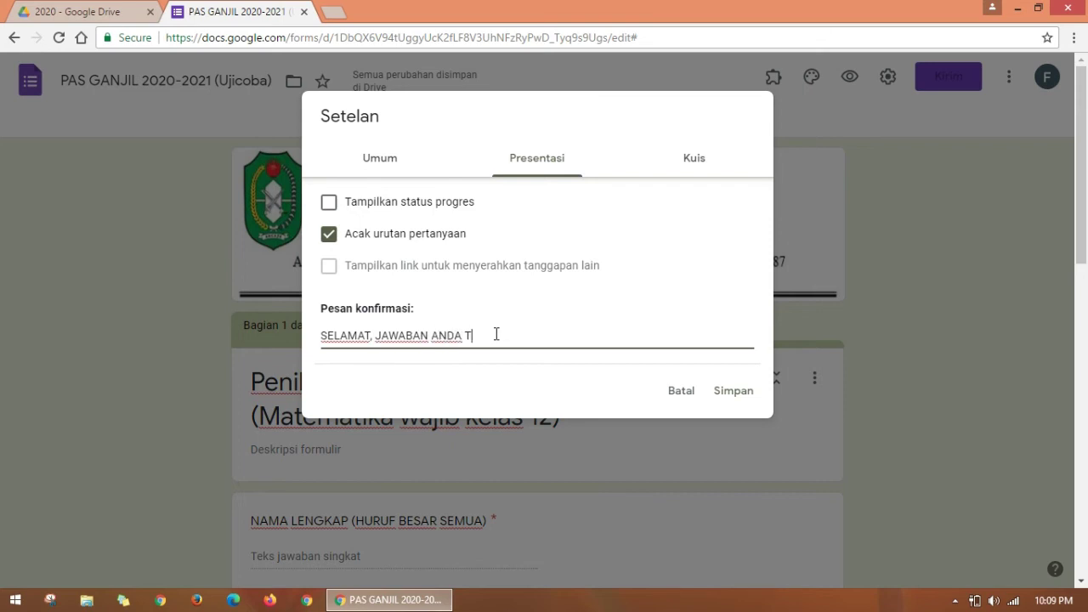
{"action": "type", "text": "ELAH DIKIRIM. SILAHKAN L"}
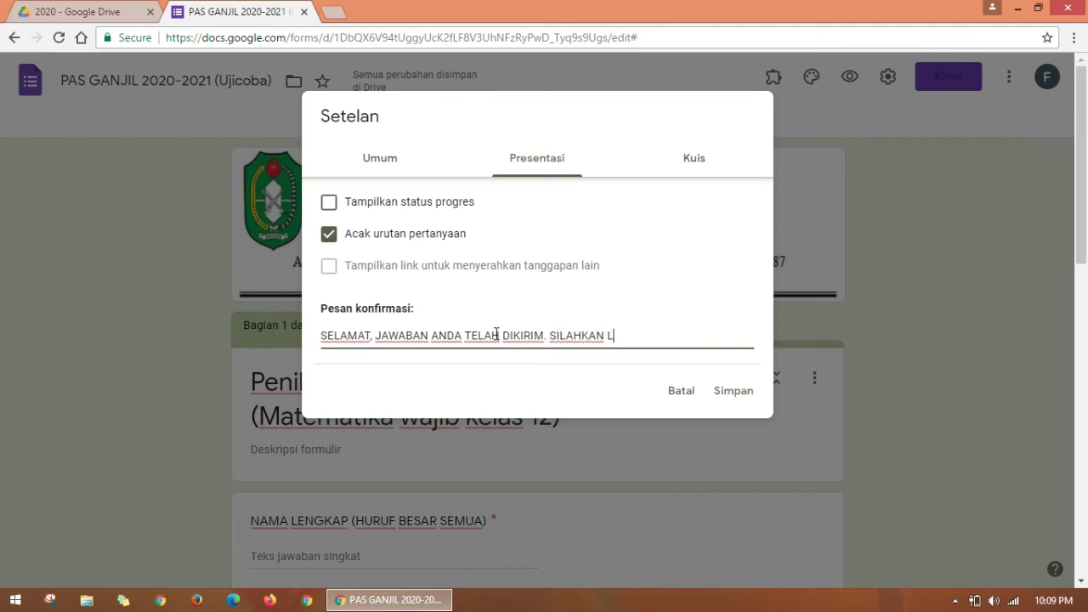
{"action": "type", "text": "IHAT HASIL NYA "}
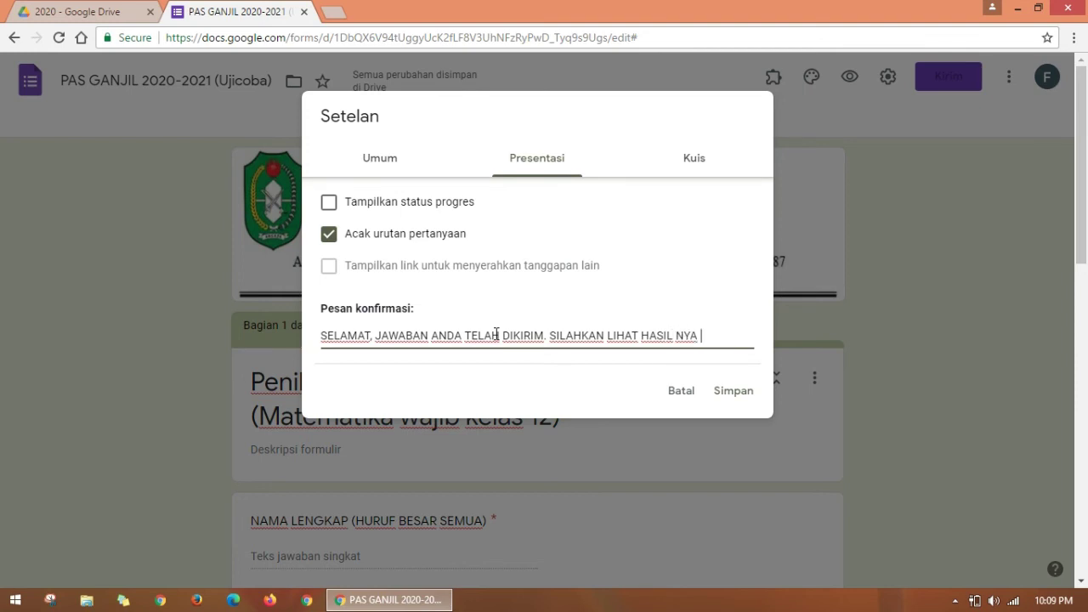
{"action": "type", "text": "NANTI DIMADING"}
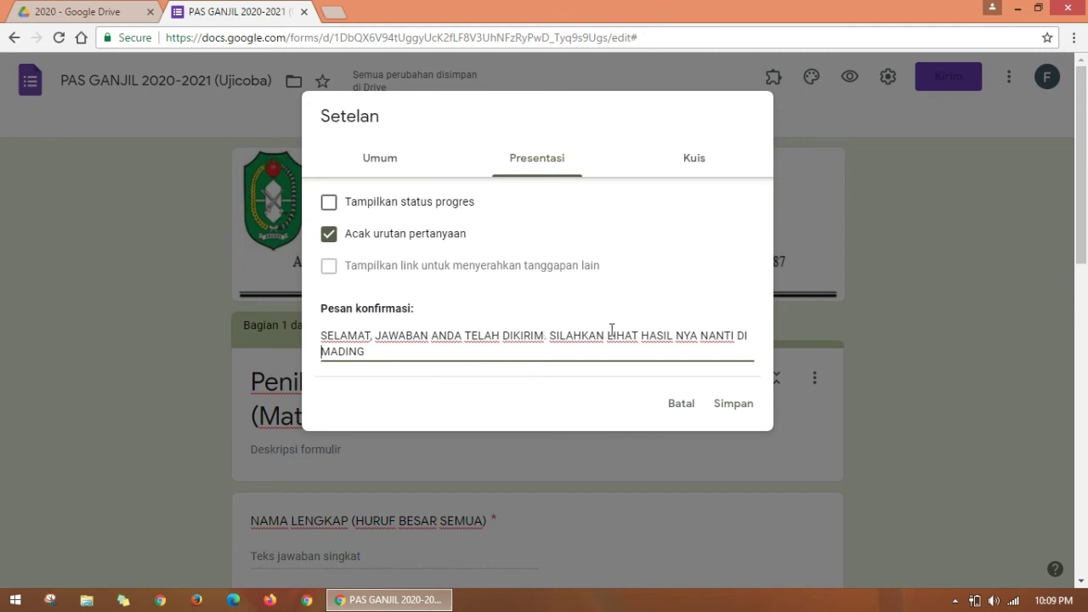
{"action": "left_click", "coordinate": [738, 334]}
{"action": "type", "text": "DIUMUMKAN DI"}
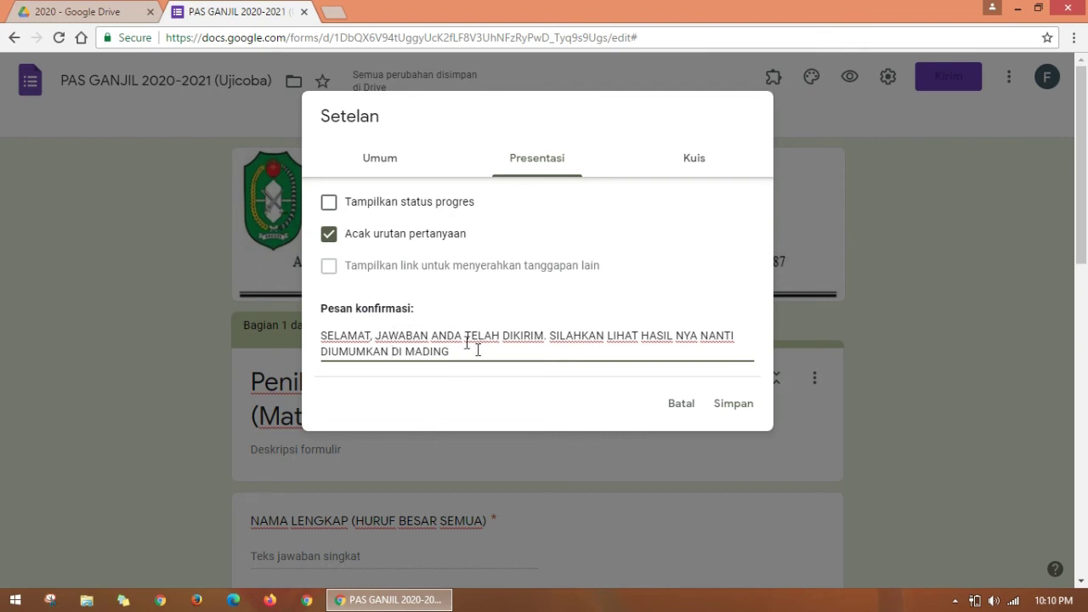
Step: Turn the form into a quiz that releases grades after manual review
{"action": "left_click", "coordinate": [695, 167]}
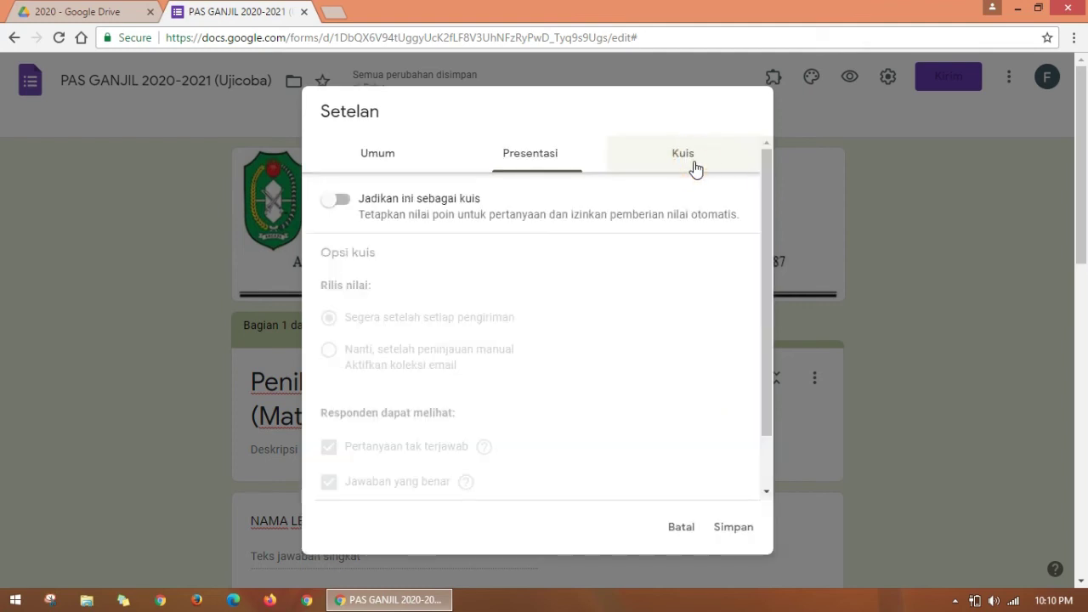
{"action": "left_click", "coordinate": [334, 204]}
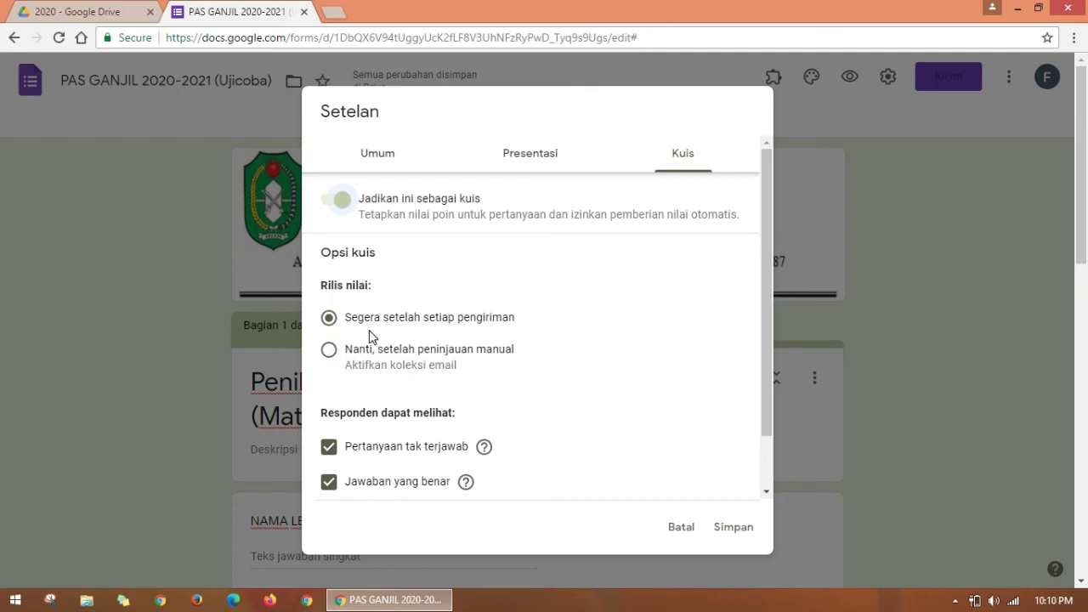
{"action": "left_click", "coordinate": [329, 357]}
Step: Hide missed questions and correct answers from respondents, keep point values visible, and save
{"action": "left_click_drag", "start_coordinate": [767, 288], "coordinate": [767, 319]}
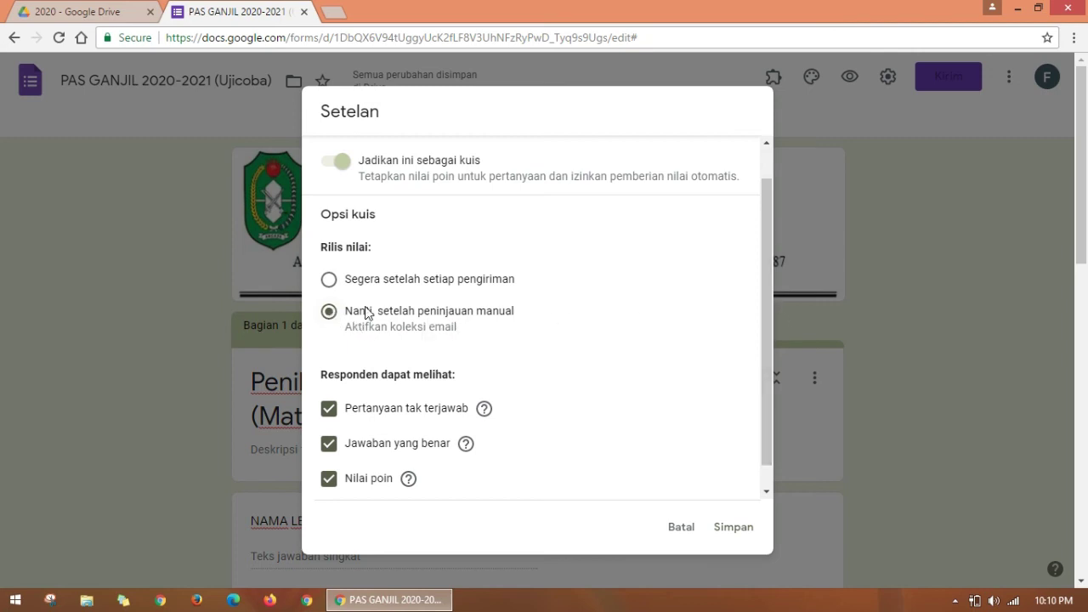
{"action": "left_click_drag", "start_coordinate": [767, 294], "coordinate": [767, 313]}
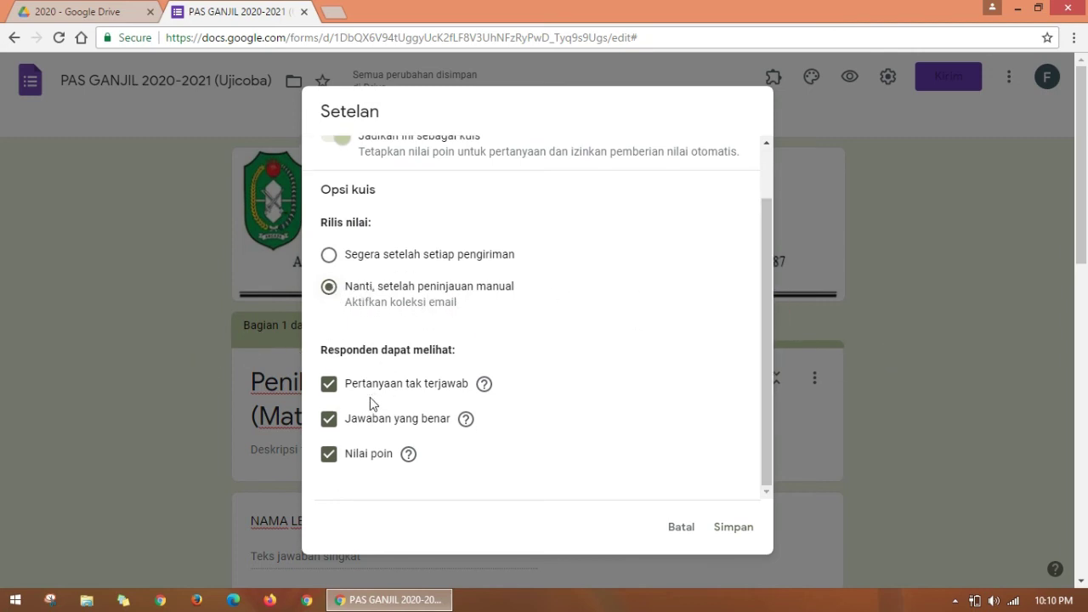
{"action": "left_click", "coordinate": [328, 384]}
{"action": "left_click", "coordinate": [329, 420]}
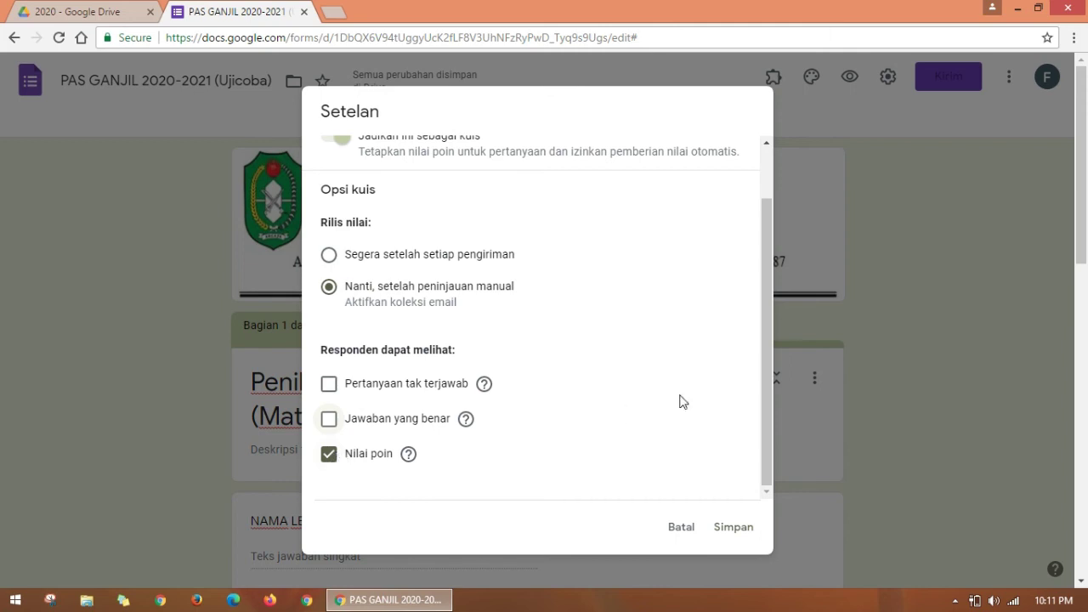
{"action": "left_click", "coordinate": [316, 456]}
{"action": "left_click", "coordinate": [333, 463]}
{"action": "left_click_drag", "start_coordinate": [765, 364], "coordinate": [781, 170]}
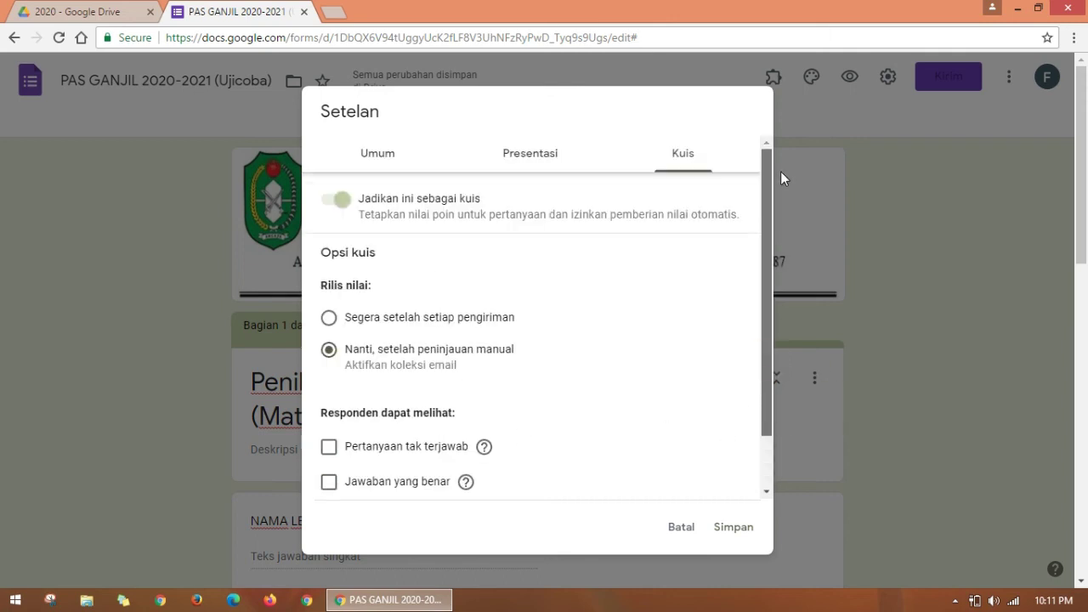
{"action": "left_click", "coordinate": [734, 529]}
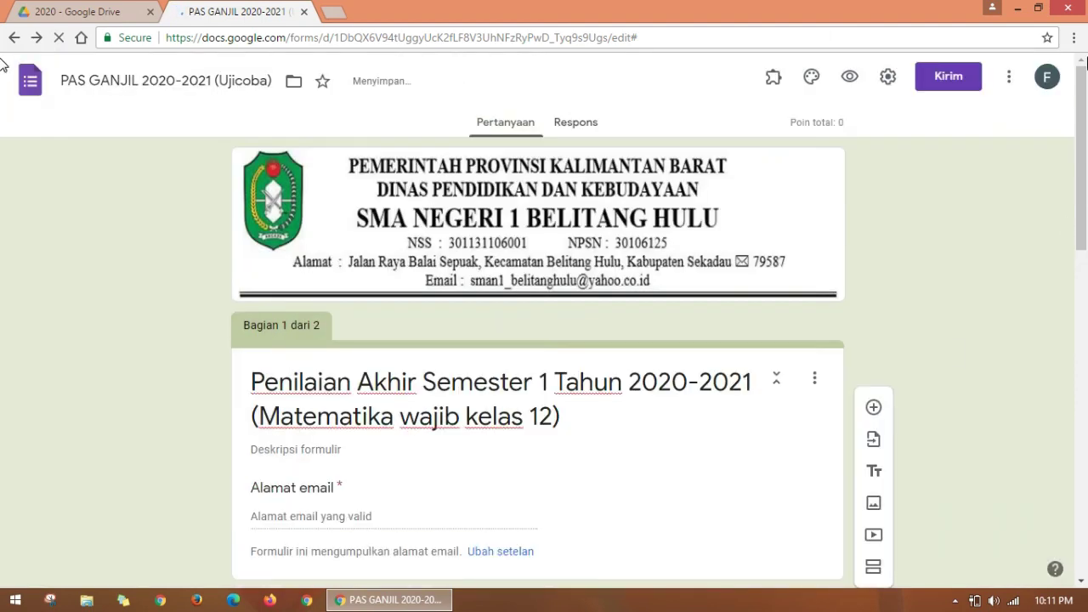
Step: Scroll to the blank question in Bagian 2, select its question field, and bring up File Explorer
{"action": "left_click_drag", "start_coordinate": [1077, 111], "coordinate": [1013, 451]}
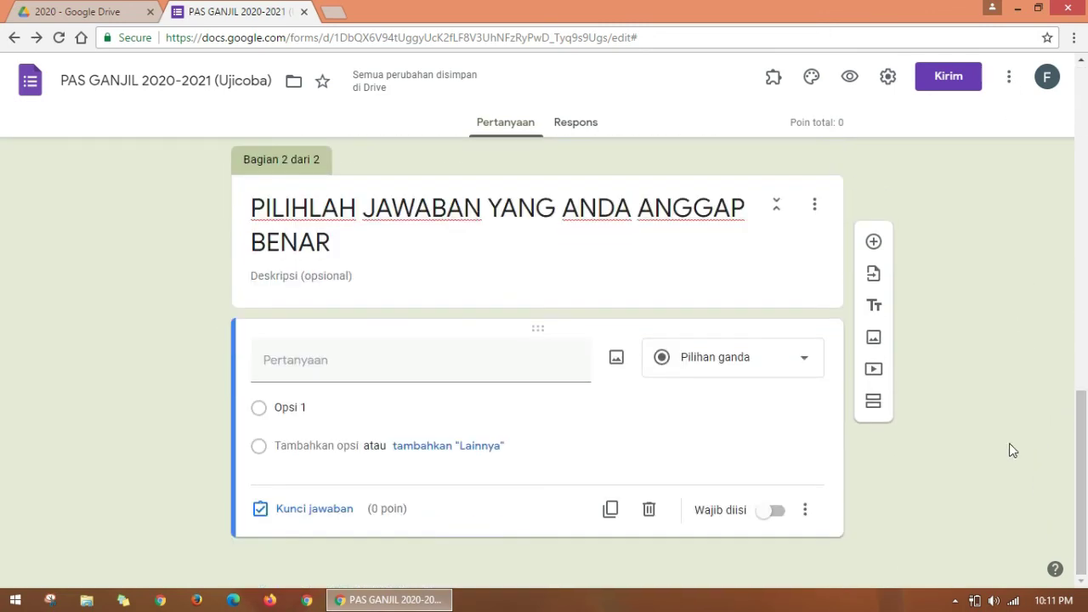
{"action": "left_click", "coordinate": [303, 368]}
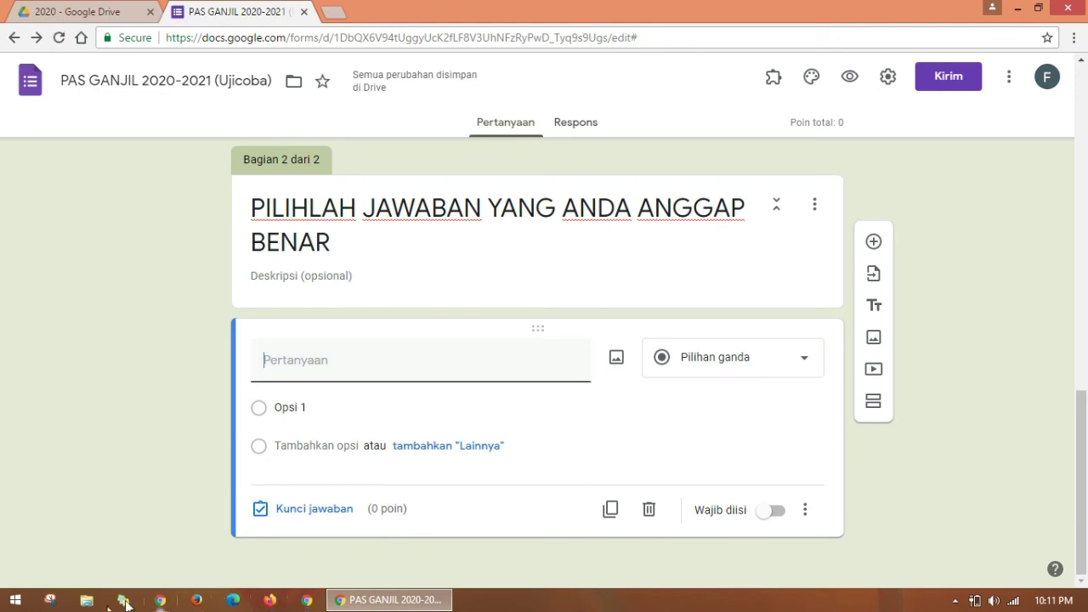
{"action": "left_click", "coordinate": [86, 602]}
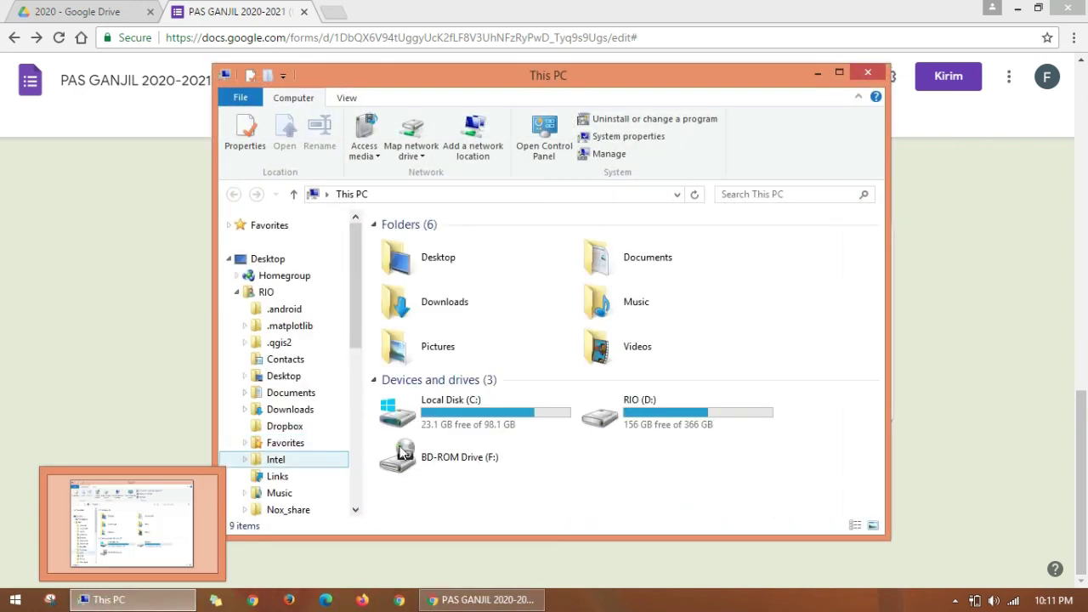
Step: Open PTS mtk wajib kls 12 - Copy.docx from the Desktop's 'Bahan buat soal UJIAN ONLine' folder
{"action": "left_click", "coordinate": [261, 259]}
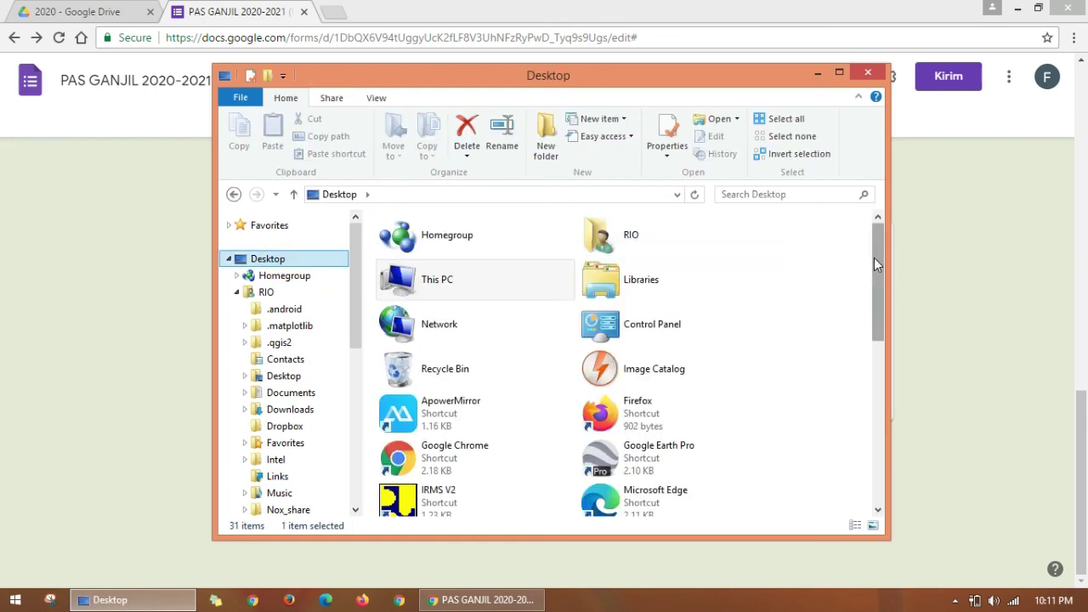
{"action": "left_click_drag", "start_coordinate": [878, 264], "coordinate": [885, 408]}
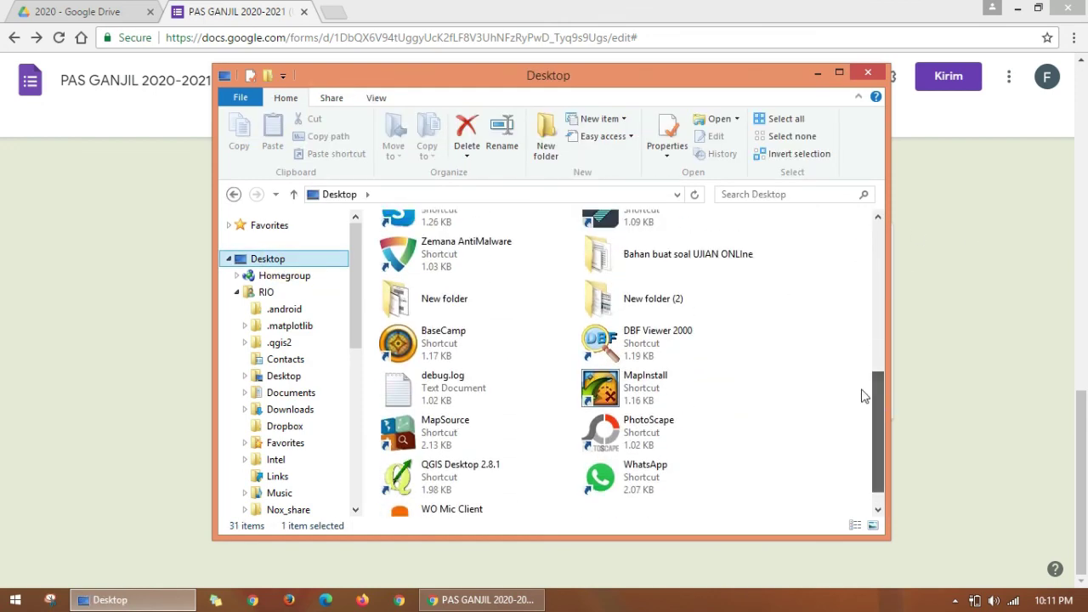
{"action": "double_click", "coordinate": [660, 263]}
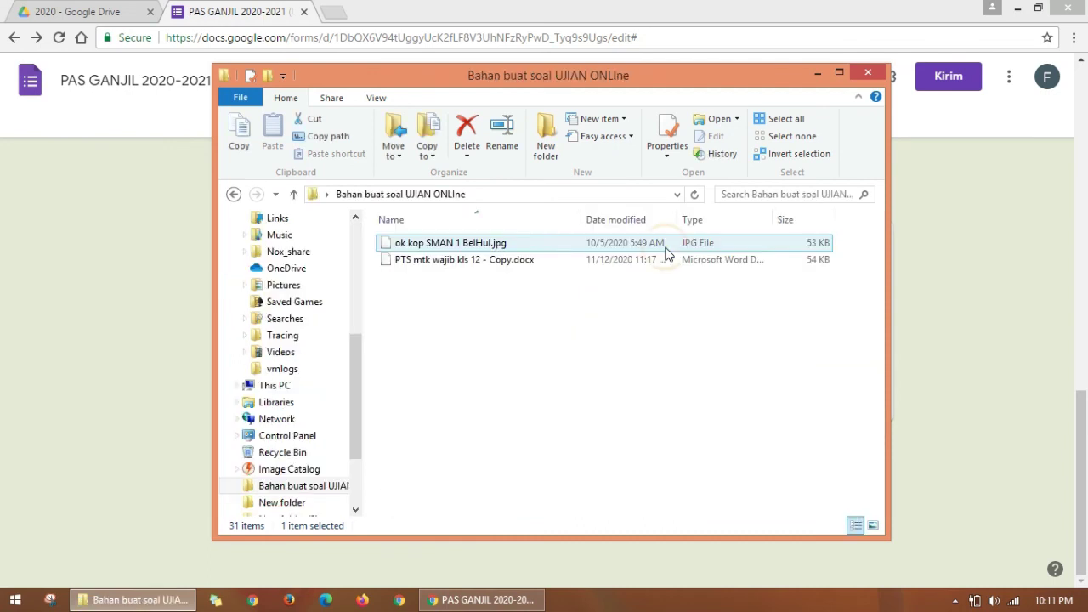
{"action": "double_click", "coordinate": [430, 264]}
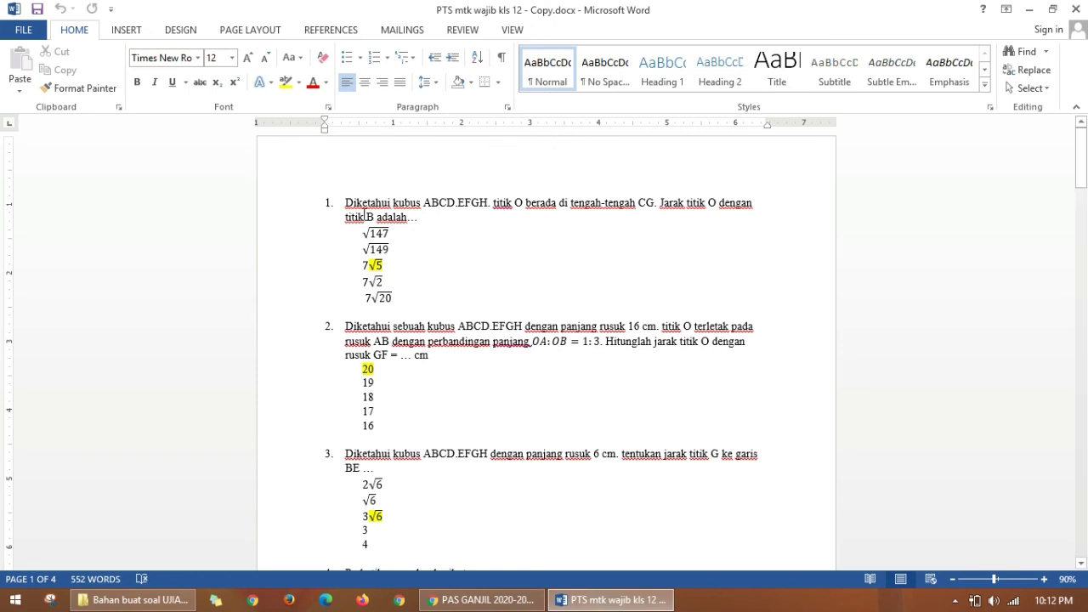
Step: Copy question 1's wording from the Word document and return to the Google Forms editor
{"action": "left_click", "coordinate": [366, 235]}
{"action": "left_click_drag", "start_coordinate": [346, 202], "coordinate": [421, 218]}
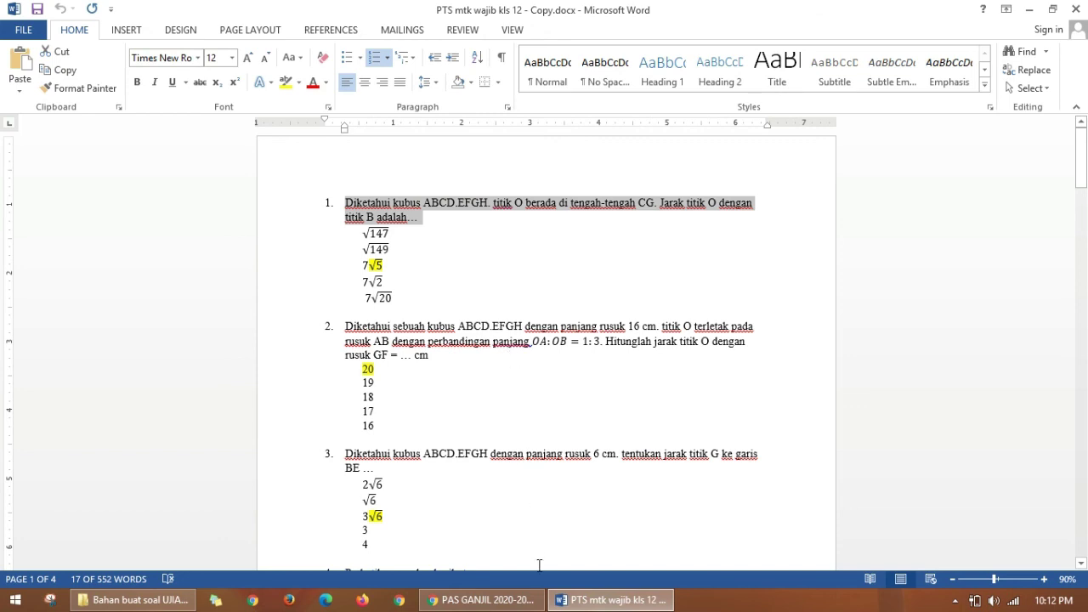
{"action": "left_click", "coordinate": [480, 599]}
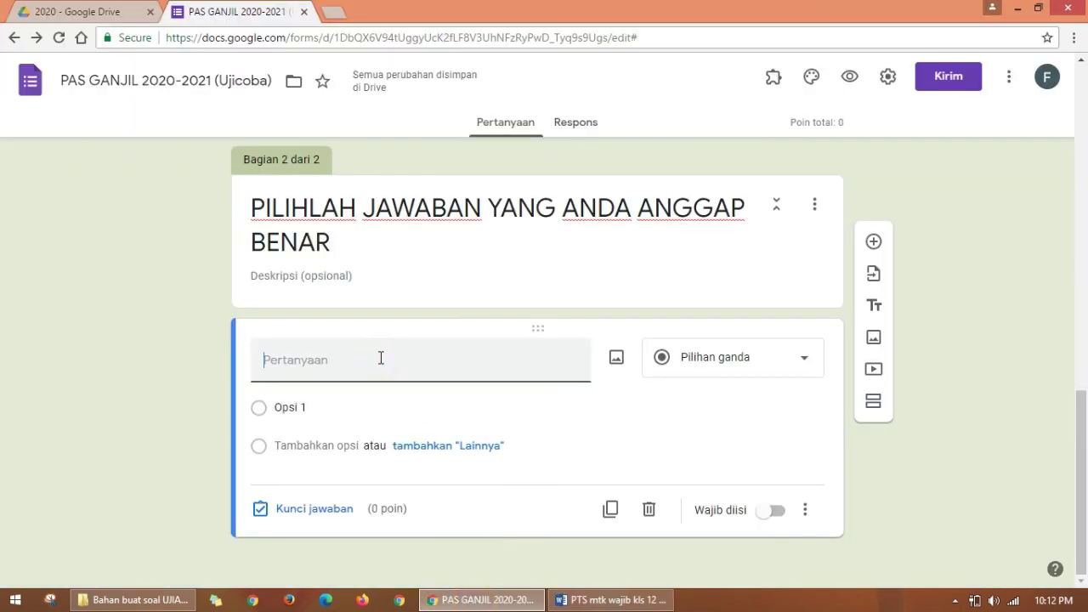
Step: Paste the cube ABCD.EFGH question into the question field and delete its '1.' numbering
{"action": "left_click", "coordinate": [330, 364]}
{"action": "type", "text": "1.\tDiketahui kubus ABCD.EFGH. titik O berada di tengah-tengah CG. Jarak titik O dengan titik B adalah..."}
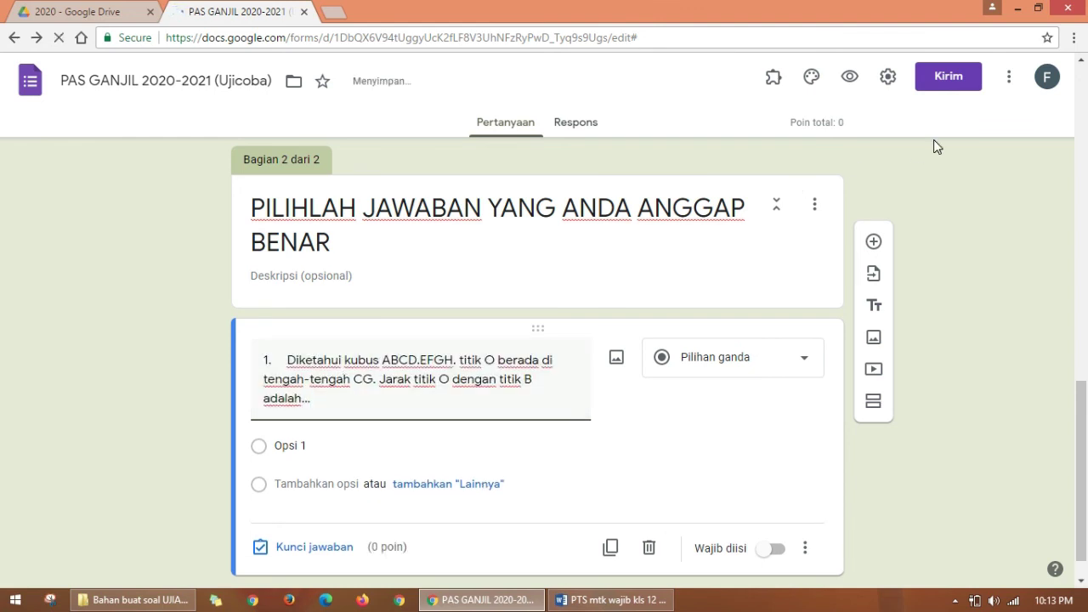
{"action": "left_click", "coordinate": [888, 78]}
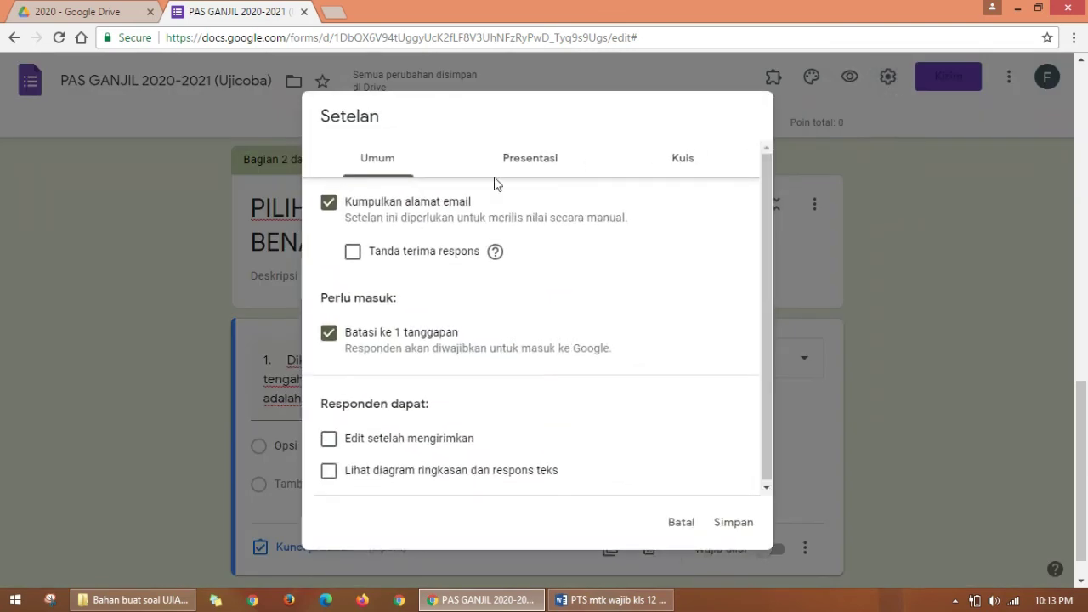
{"action": "left_click", "coordinate": [544, 156]}
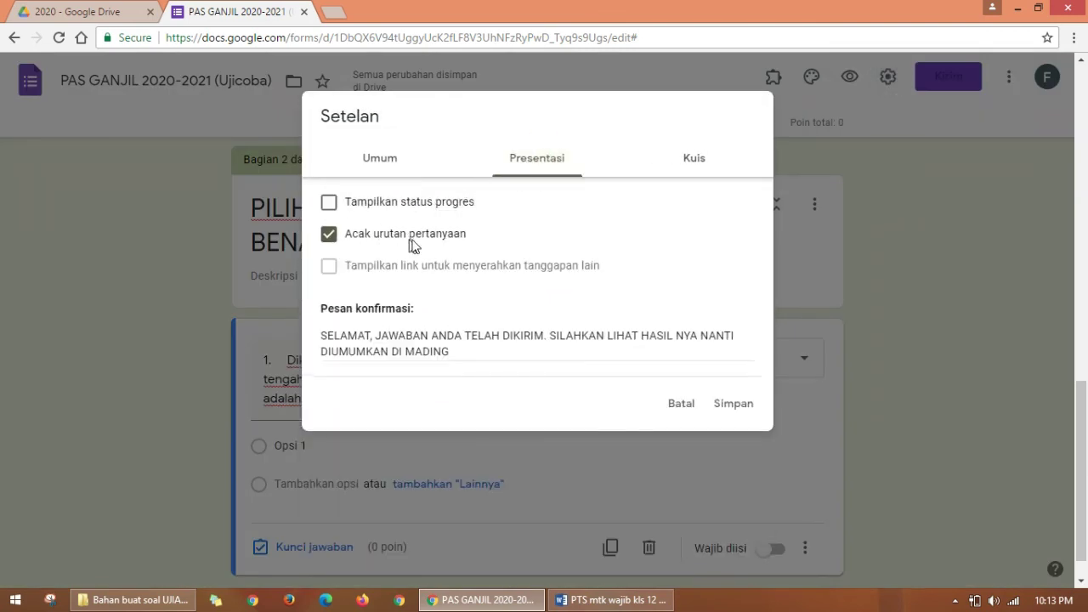
{"action": "left_click", "coordinate": [677, 408]}
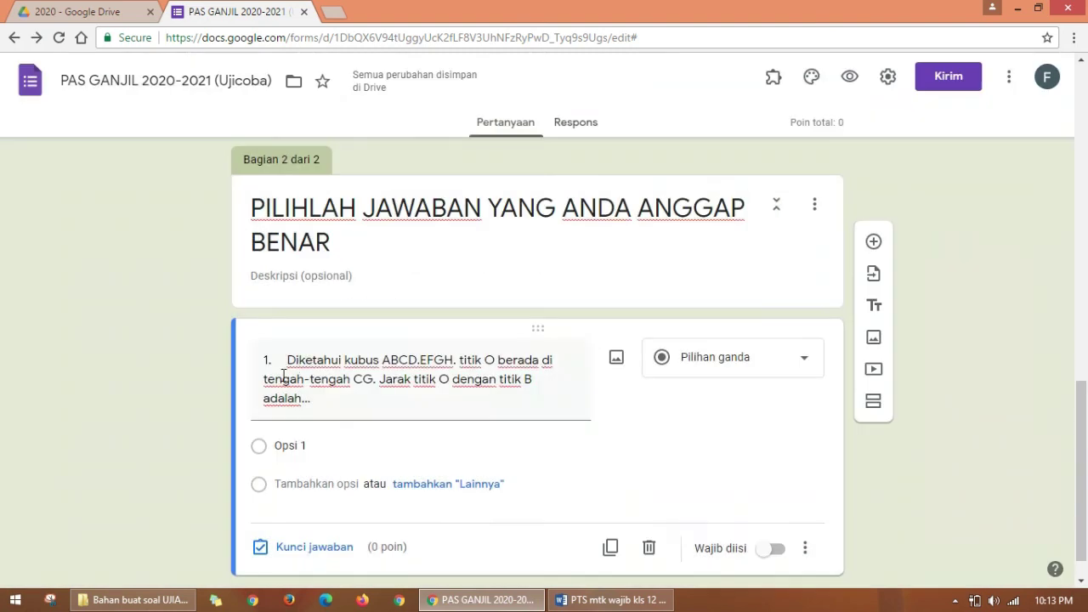
{"action": "key", "text": "ctrl+a"}
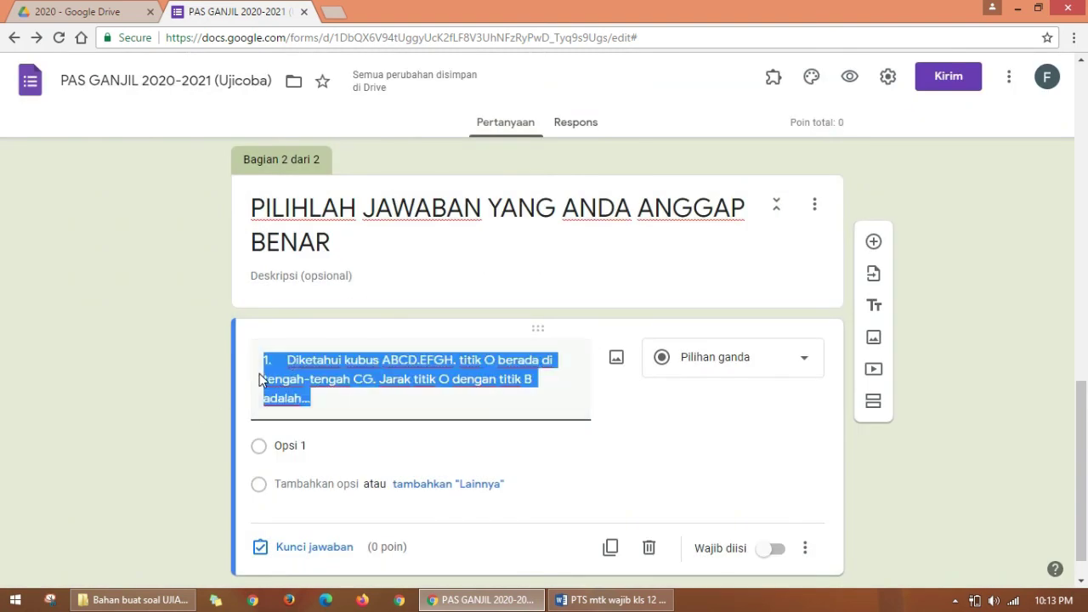
{"action": "left_click", "coordinate": [288, 365]}
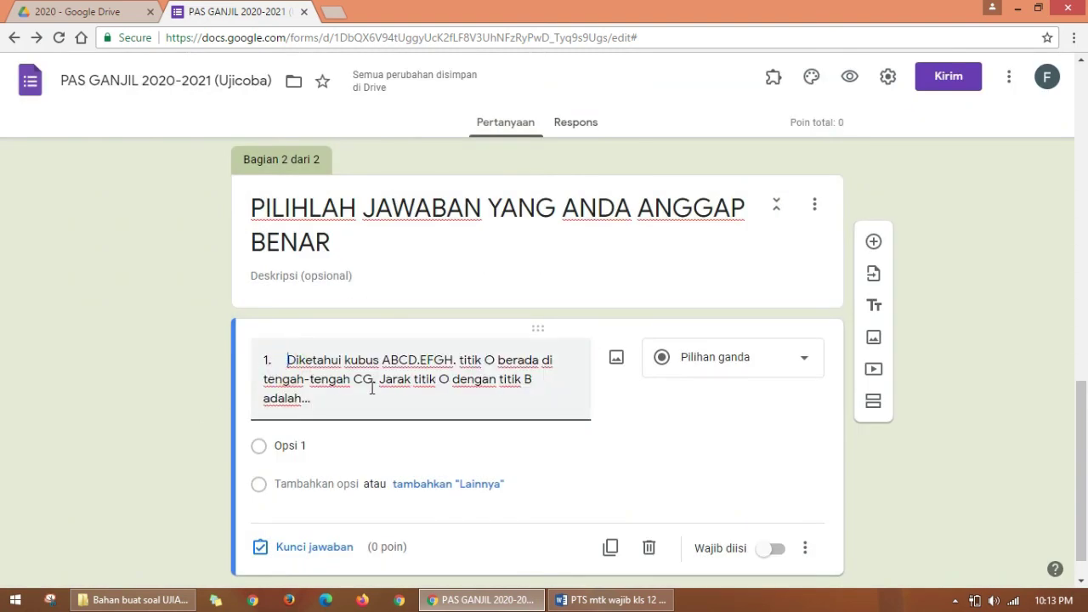
{"action": "key", "text": "BackSpace"}
{"action": "key", "text": "BackSpace"}
{"action": "key", "text": "BackSpace"}
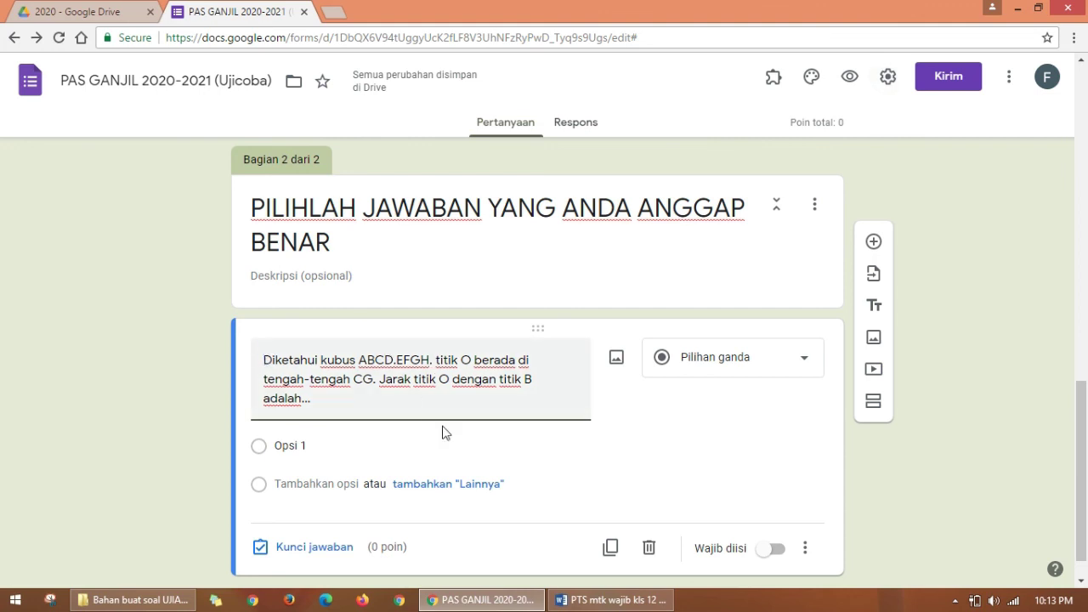
{"action": "left_click", "coordinate": [610, 599]}
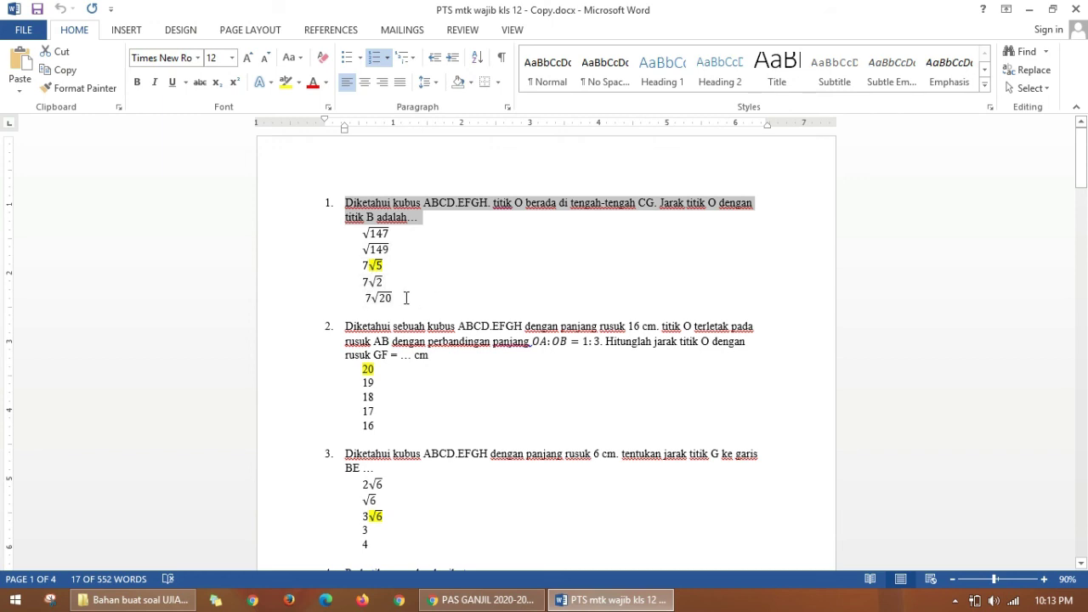
Step: Copy the five answers from Word and paste them as options: √147, √149, 7√5, 7√2, 7√20
{"action": "left_click_drag", "start_coordinate": [398, 299], "coordinate": [361, 233]}
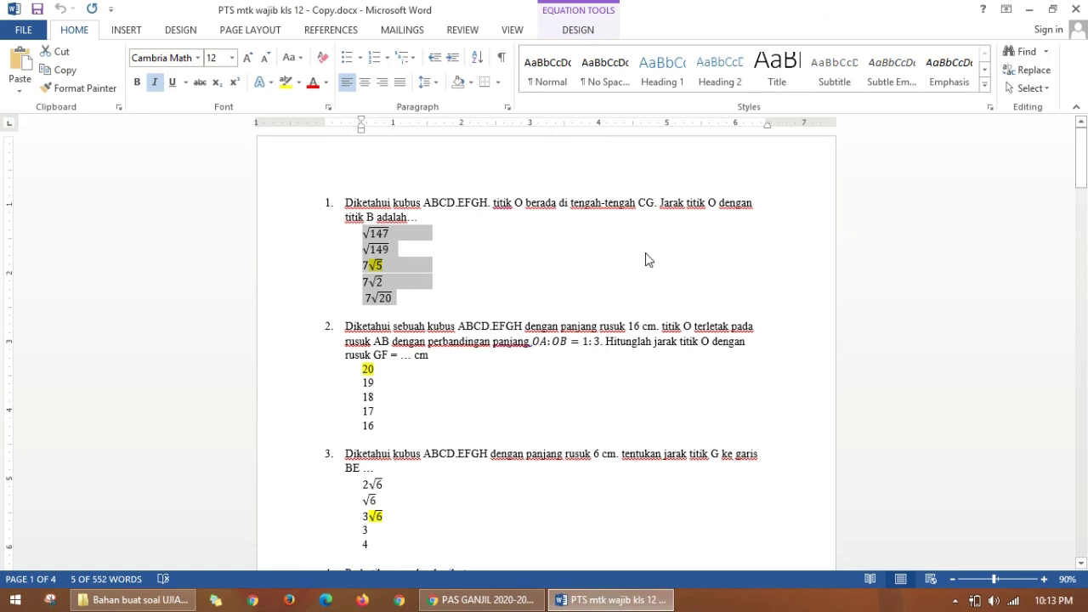
{"action": "left_click", "coordinate": [482, 599]}
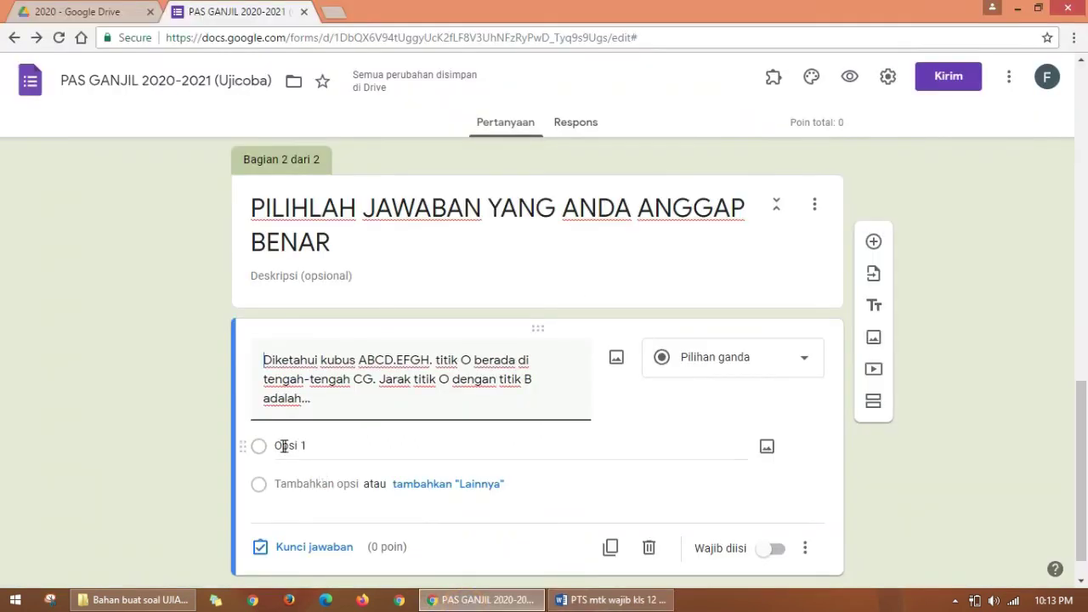
{"action": "left_click", "coordinate": [333, 447]}
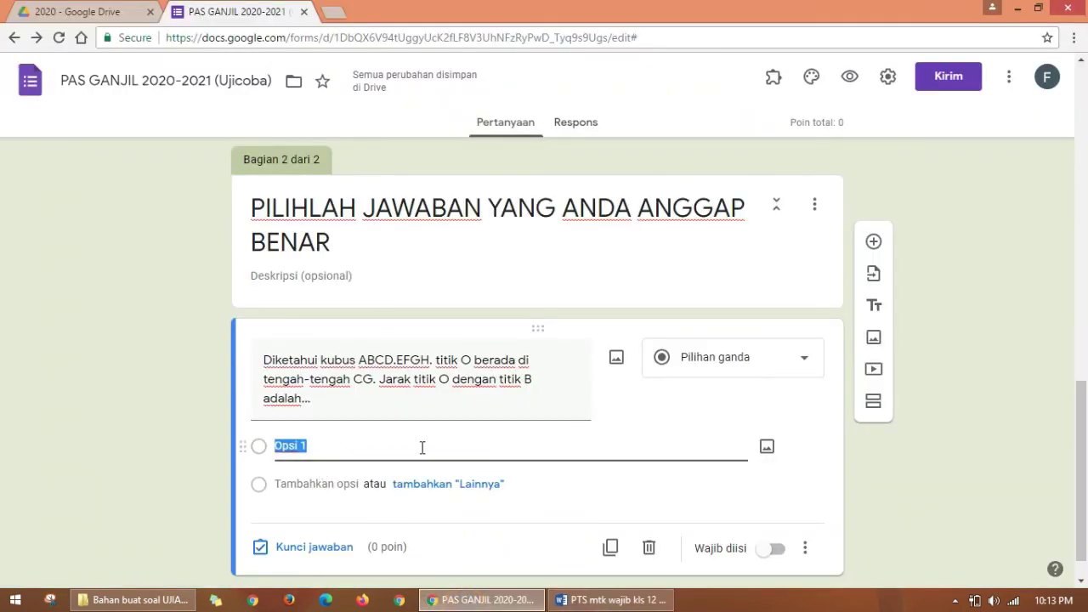
{"action": "key", "text": "BackSpace"}
{"action": "key", "text": "ctrl+v"}
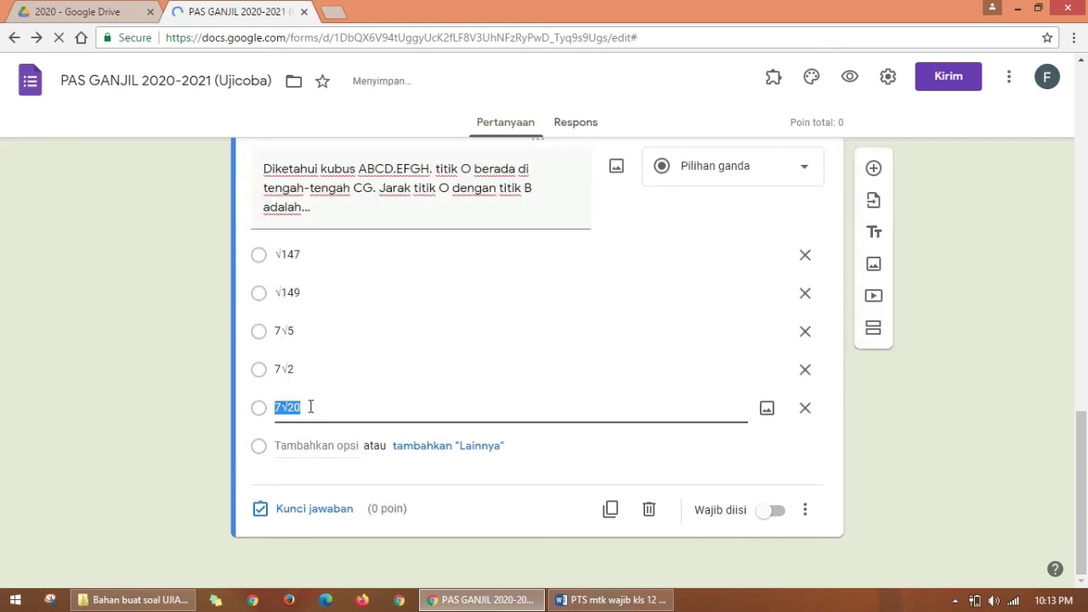
{"action": "left_click", "coordinate": [327, 405]}
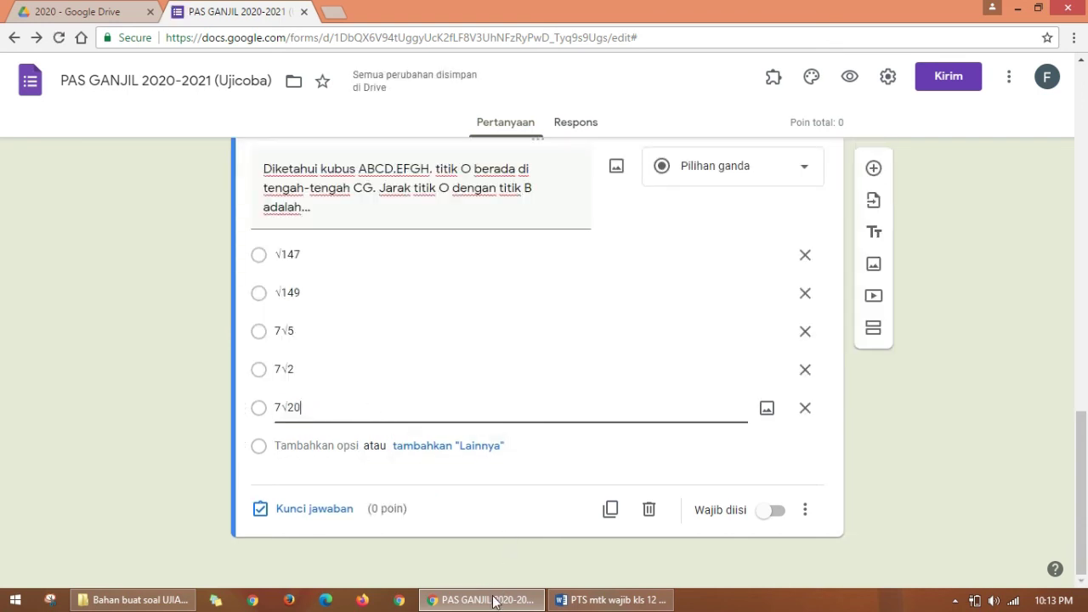
{"action": "left_click", "coordinate": [623, 600]}
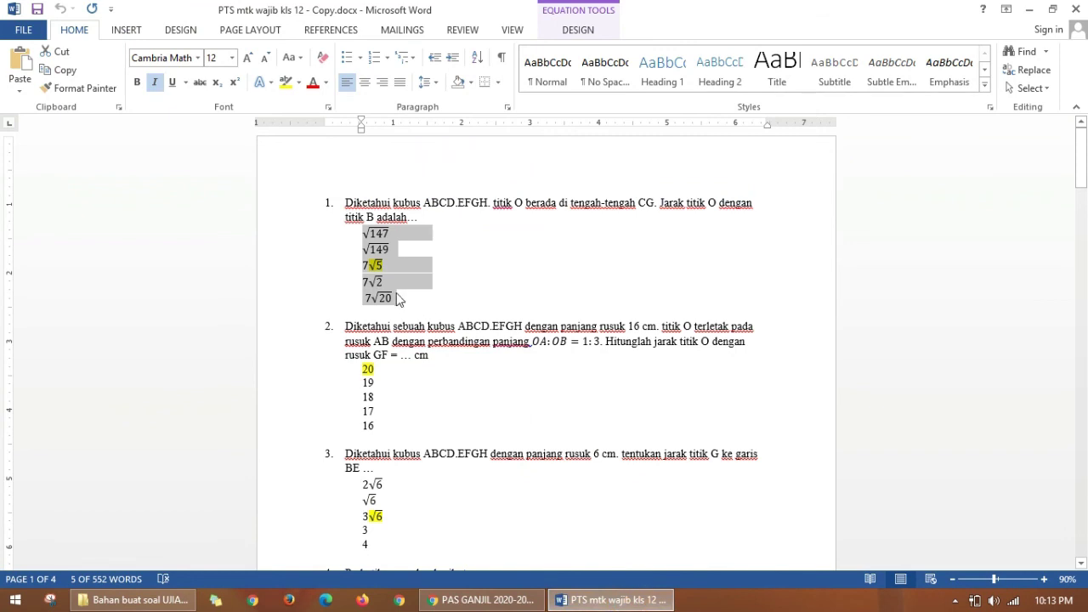
{"action": "left_click", "coordinate": [393, 267]}
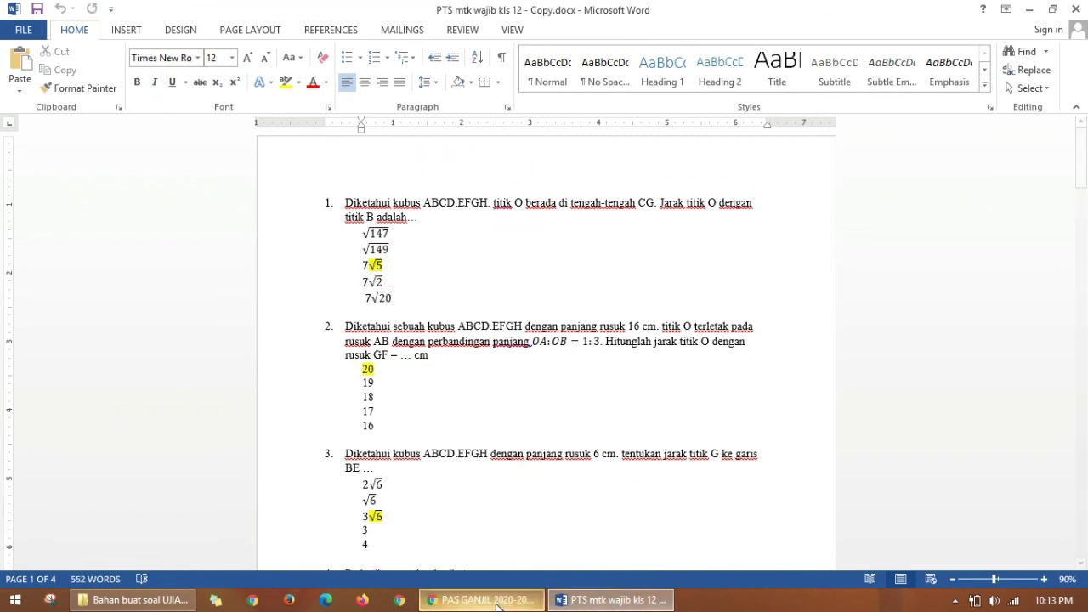
{"action": "left_click", "coordinate": [491, 600]}
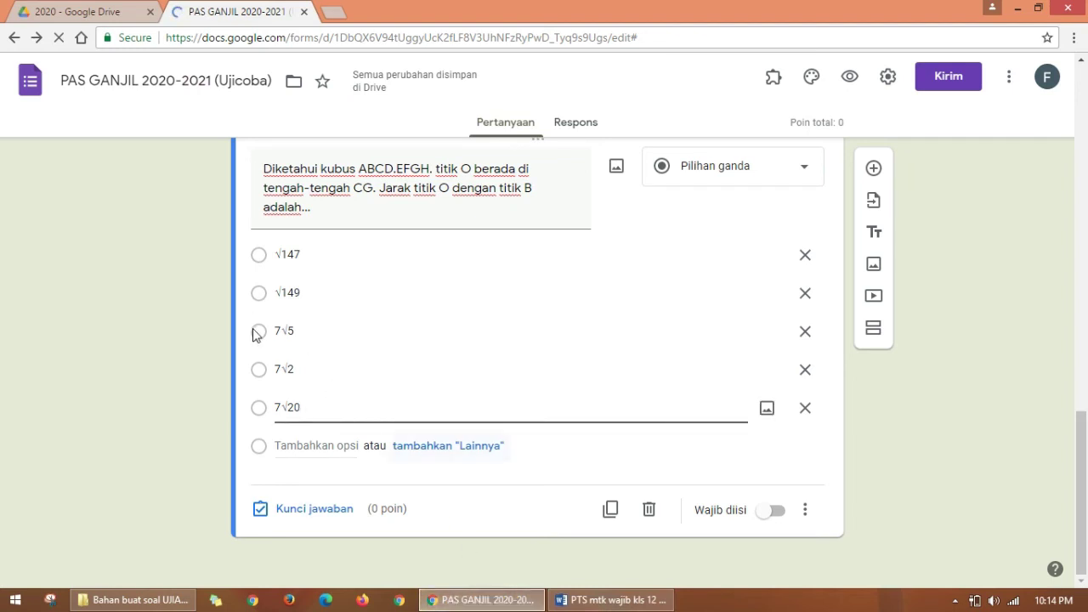
Step: Mark 7√5 as the correct answer in the answer key and award the question 10 points
{"action": "left_click", "coordinate": [327, 510]}
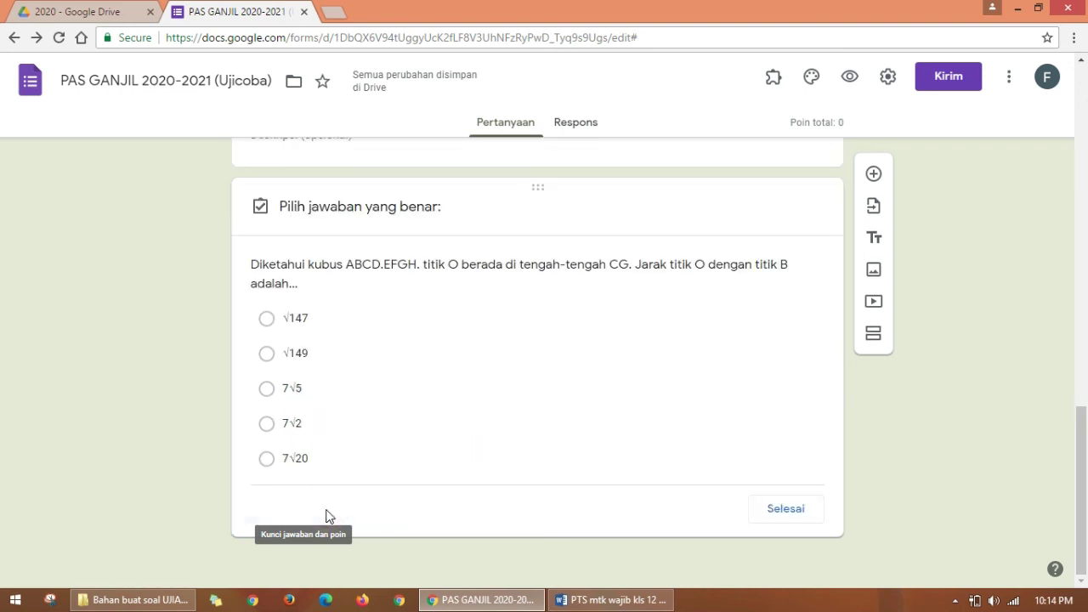
{"action": "left_click", "coordinate": [266, 390]}
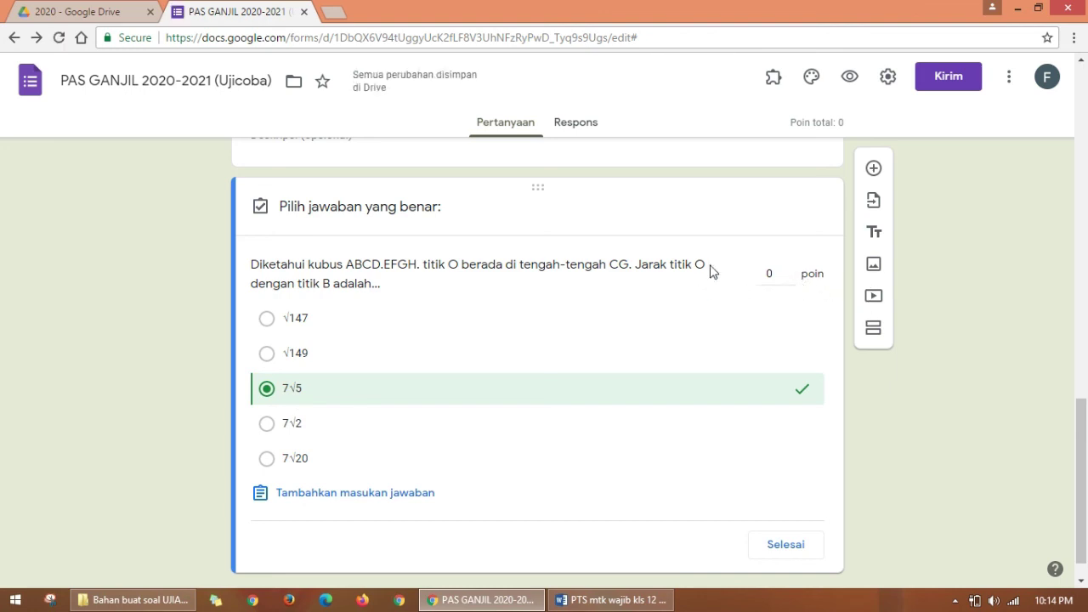
{"action": "left_click", "coordinate": [789, 271]}
{"action": "left_click", "coordinate": [790, 270]}
{"action": "left_click", "coordinate": [789, 271]}
{"action": "left_click", "coordinate": [789, 270]}
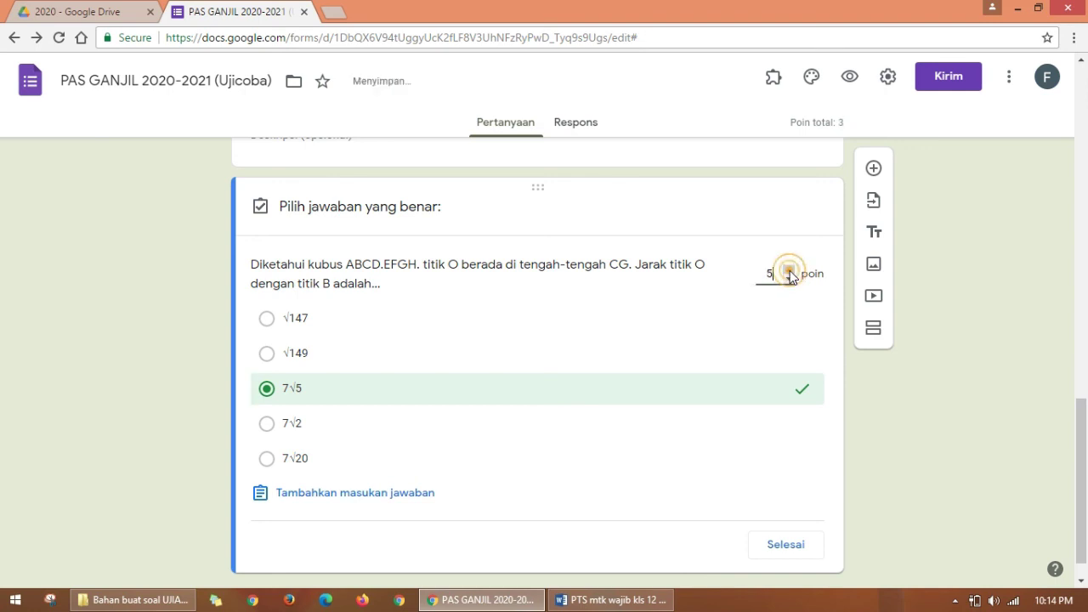
{"action": "left_click", "coordinate": [790, 270]}
{"action": "left_click", "coordinate": [790, 271]}
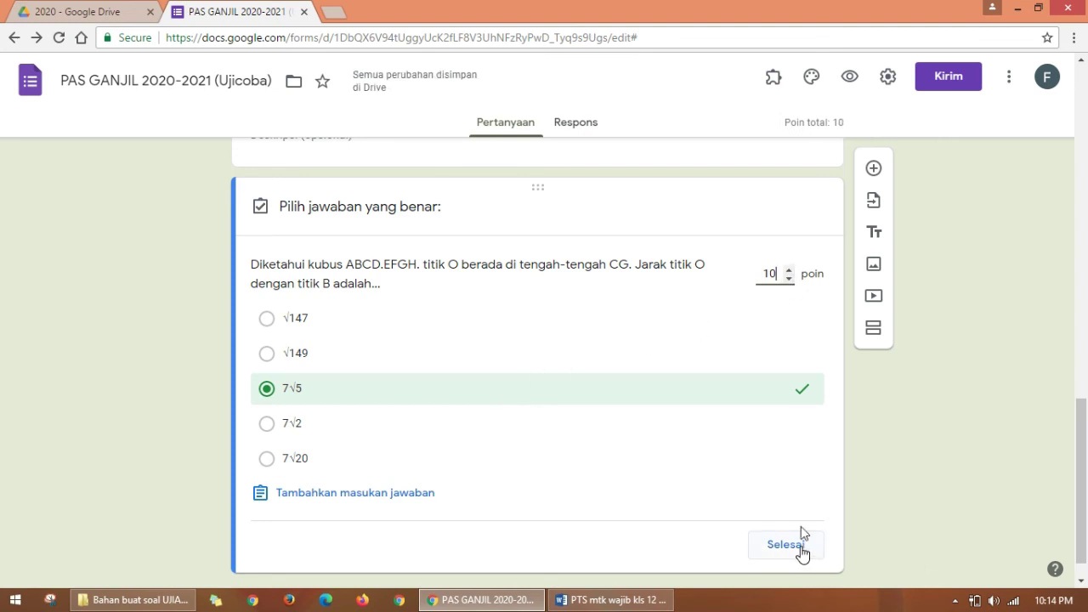
{"action": "left_click", "coordinate": [798, 550]}
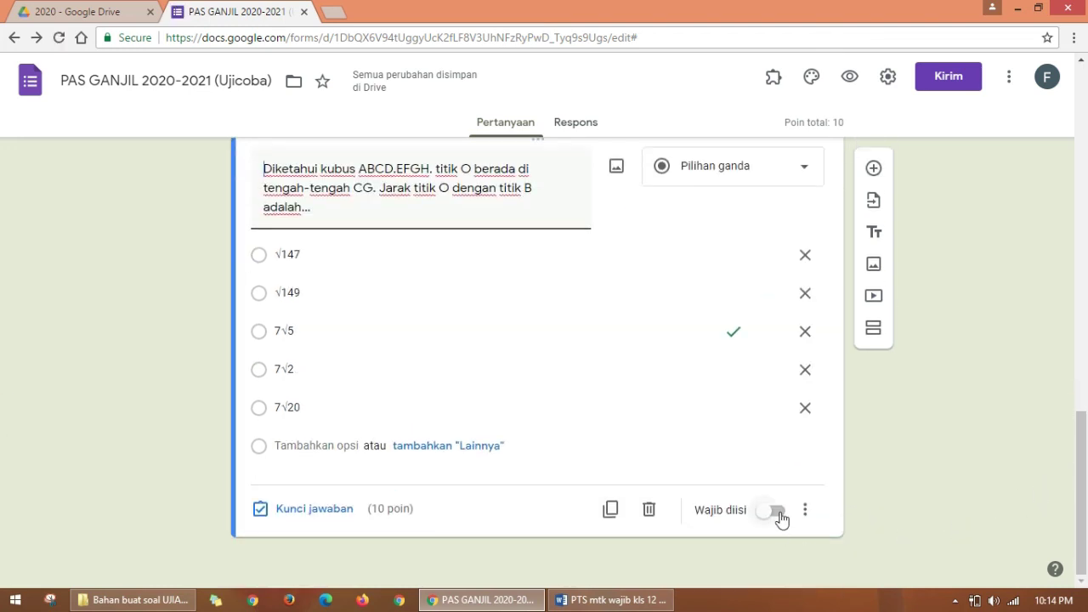
Step: Make the cube question required and shuffle its answer option order
{"action": "left_click", "coordinate": [779, 516]}
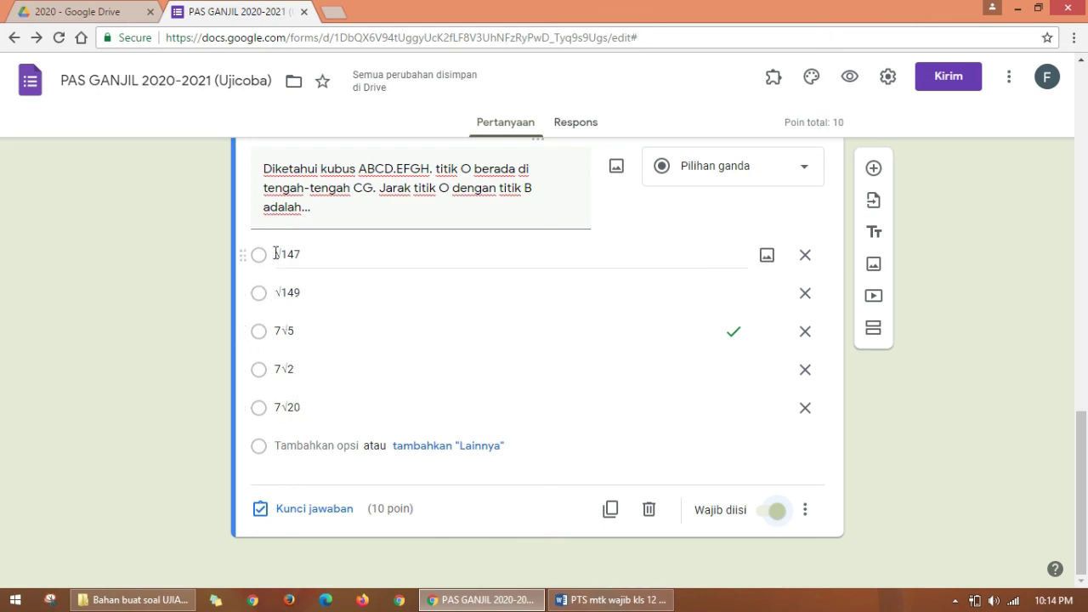
{"action": "left_click", "coordinate": [805, 515]}
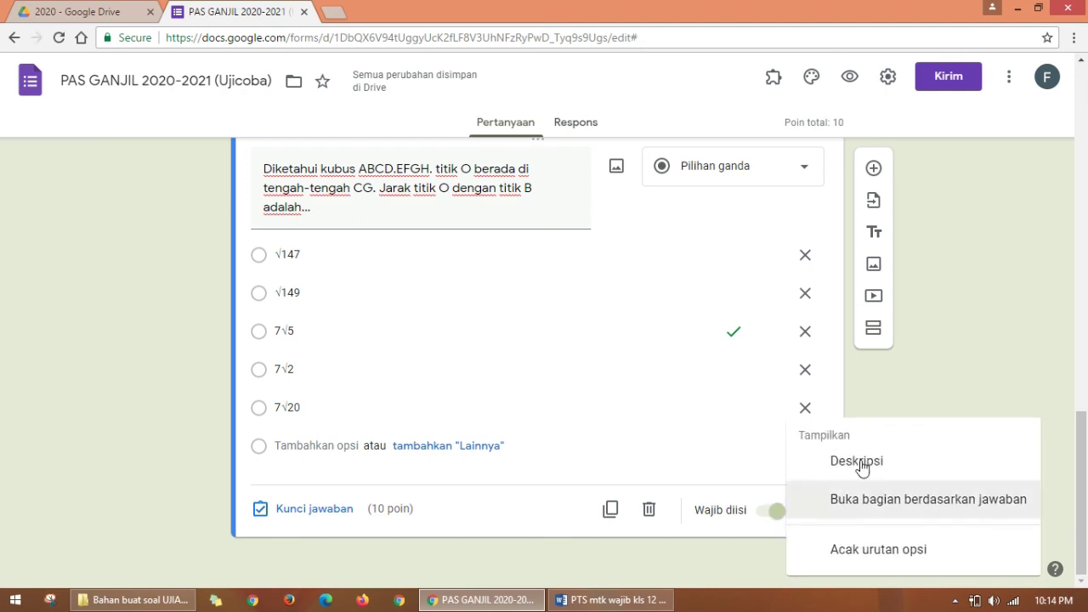
{"action": "left_click", "coordinate": [867, 554]}
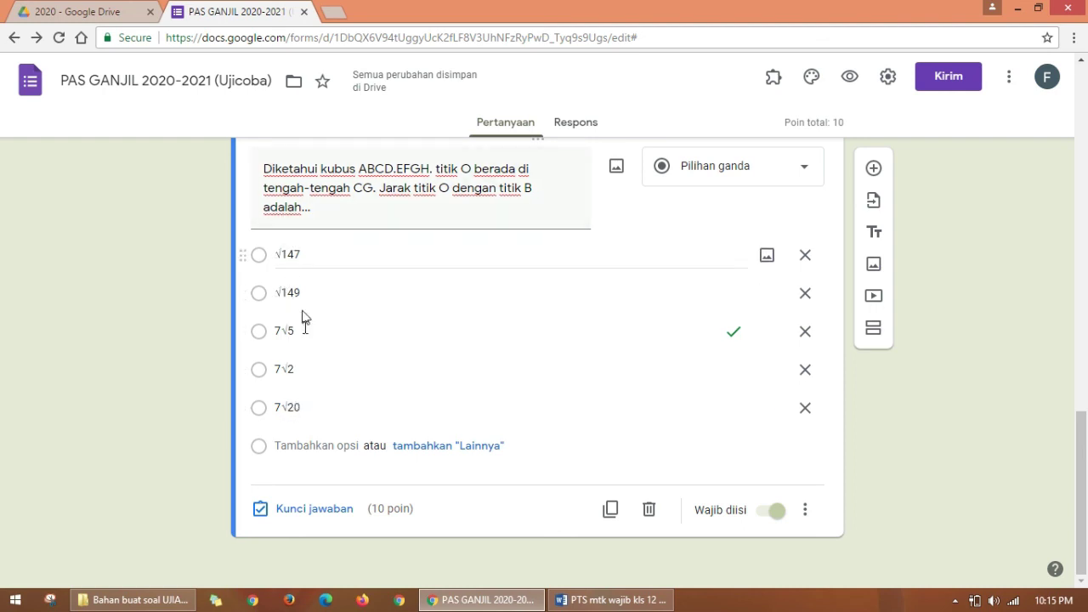
{"action": "left_click_drag", "start_coordinate": [1084, 422], "coordinate": [1084, 458]}
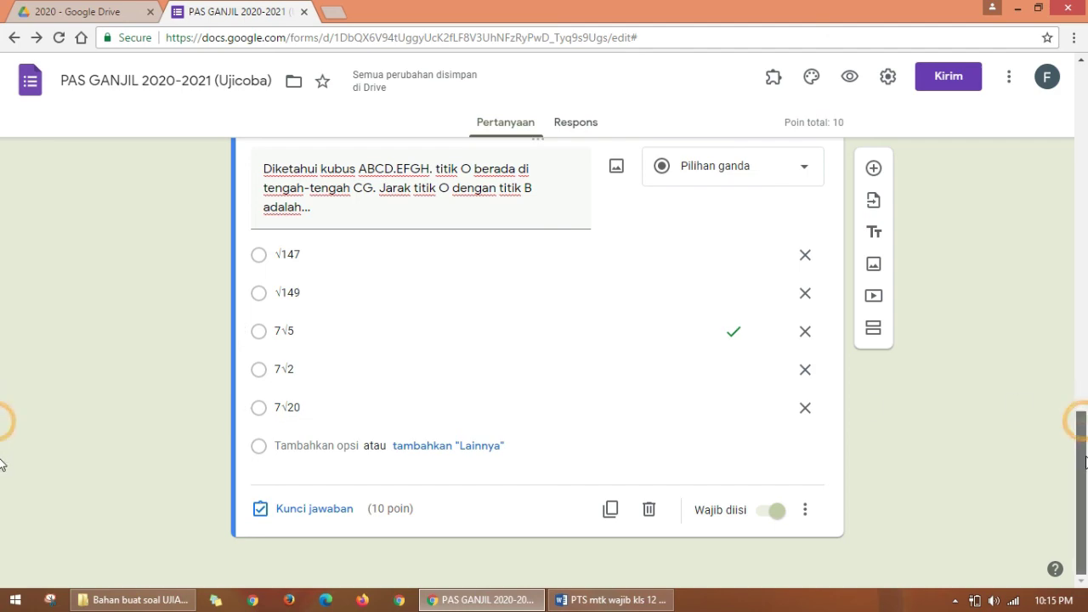